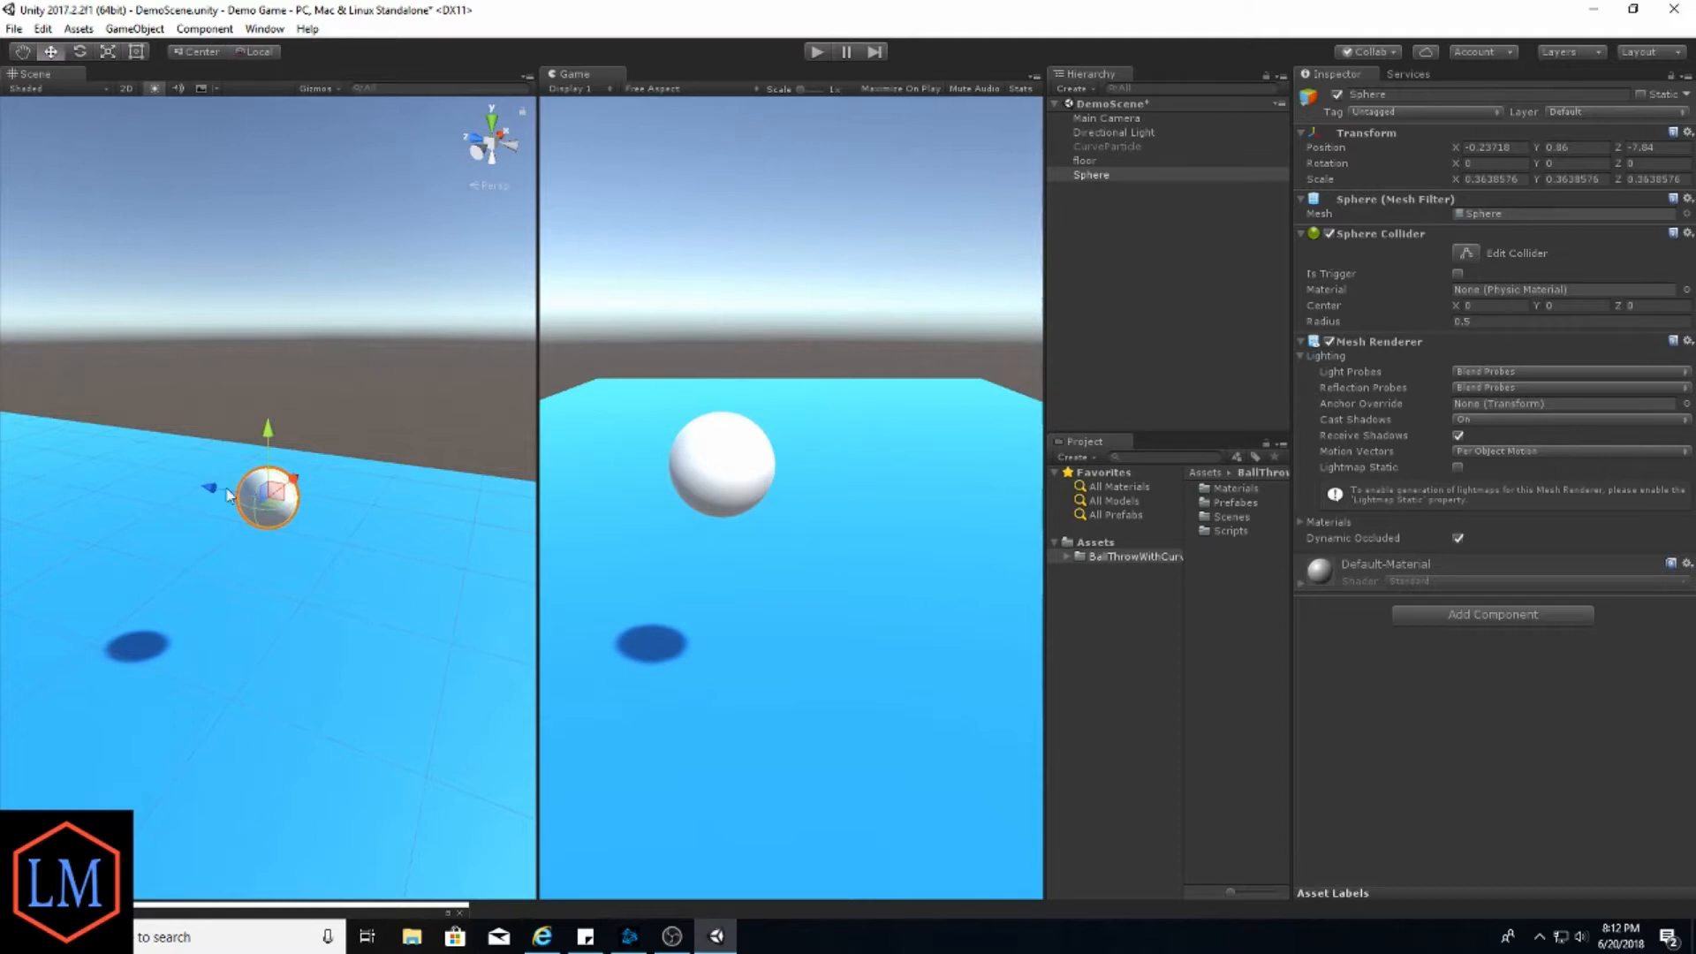
Move the sphere in front of the camera to about Z -9.35 and scale it down uniformly to about 0.21
left_click_drag(455, 613, 159, 548, "alt")
left_click_drag(135, 485, 492, 579)
left_click_drag(96, 501, 181, 540)
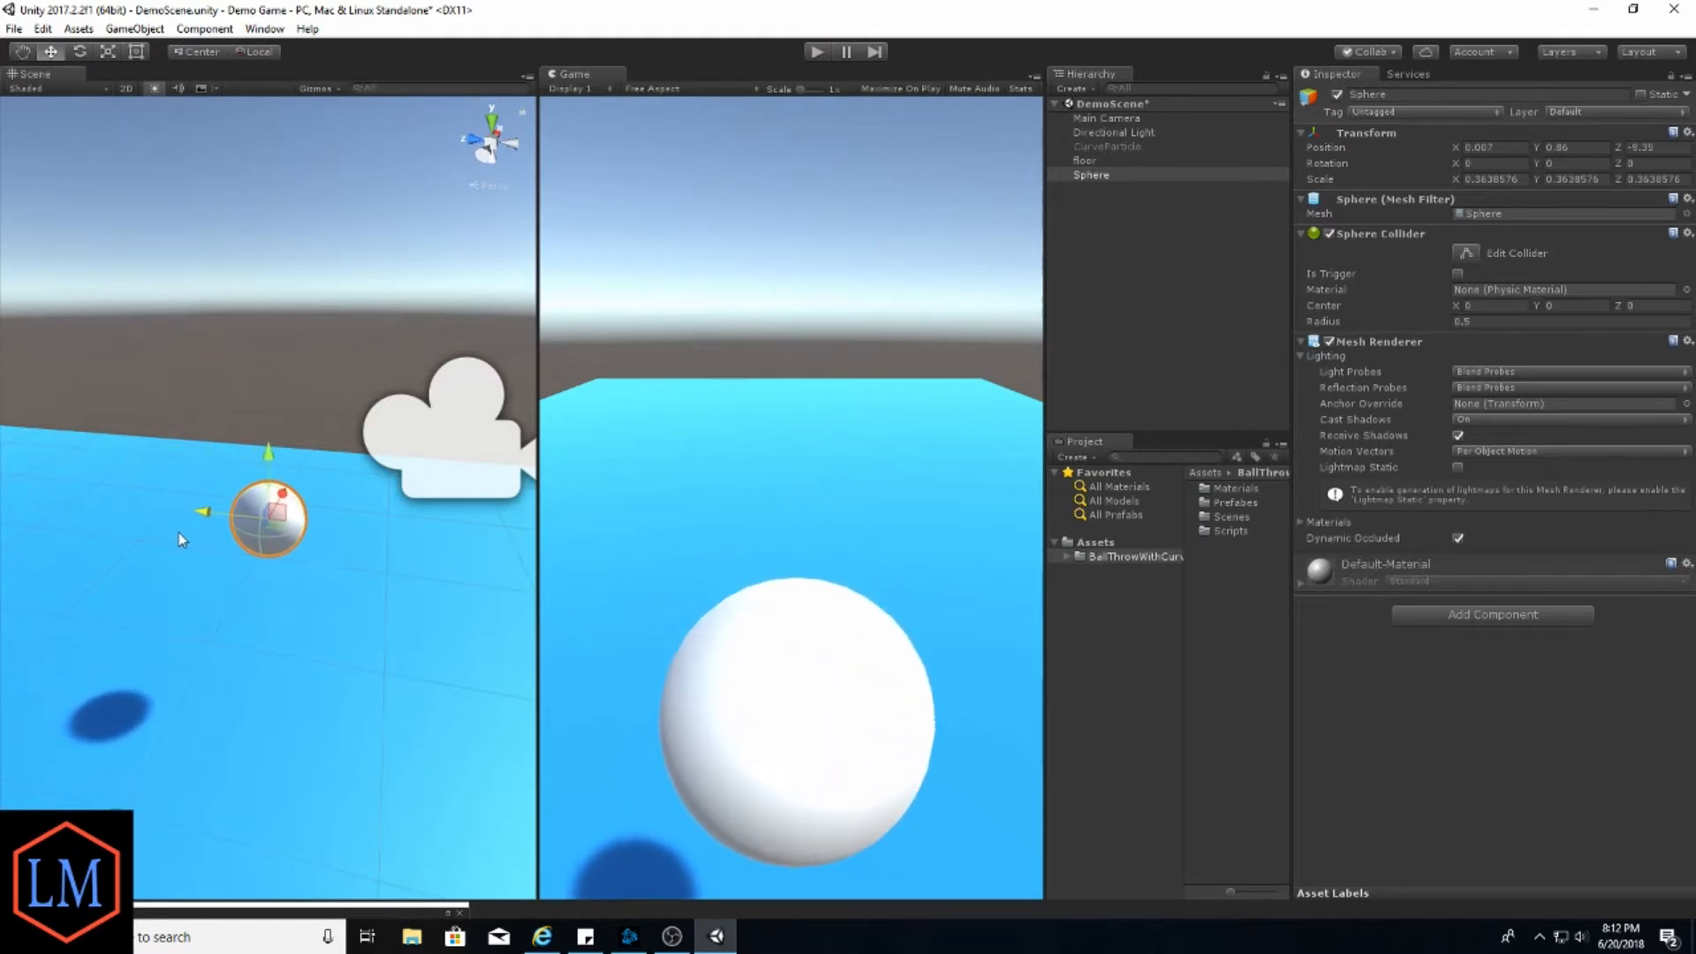
left_click(108, 51)
left_click_drag(270, 527, 190, 517)
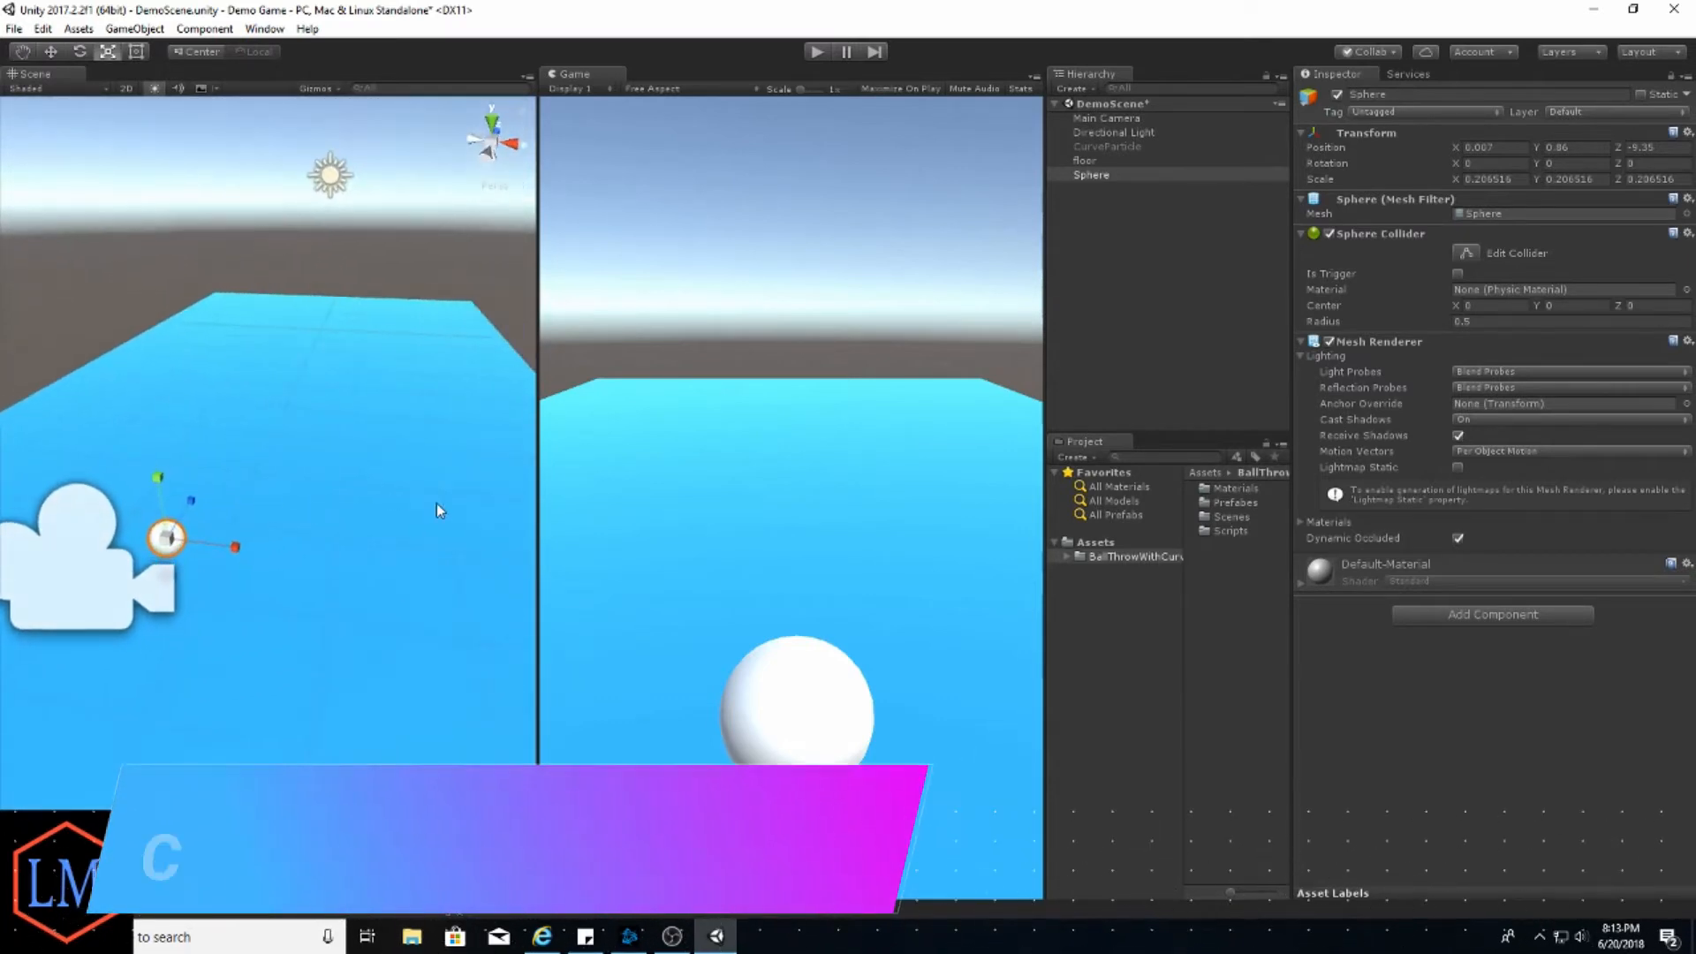
Rename the Sphere object to _BallHolder
left_click(1114, 174)
left_click(1431, 95)
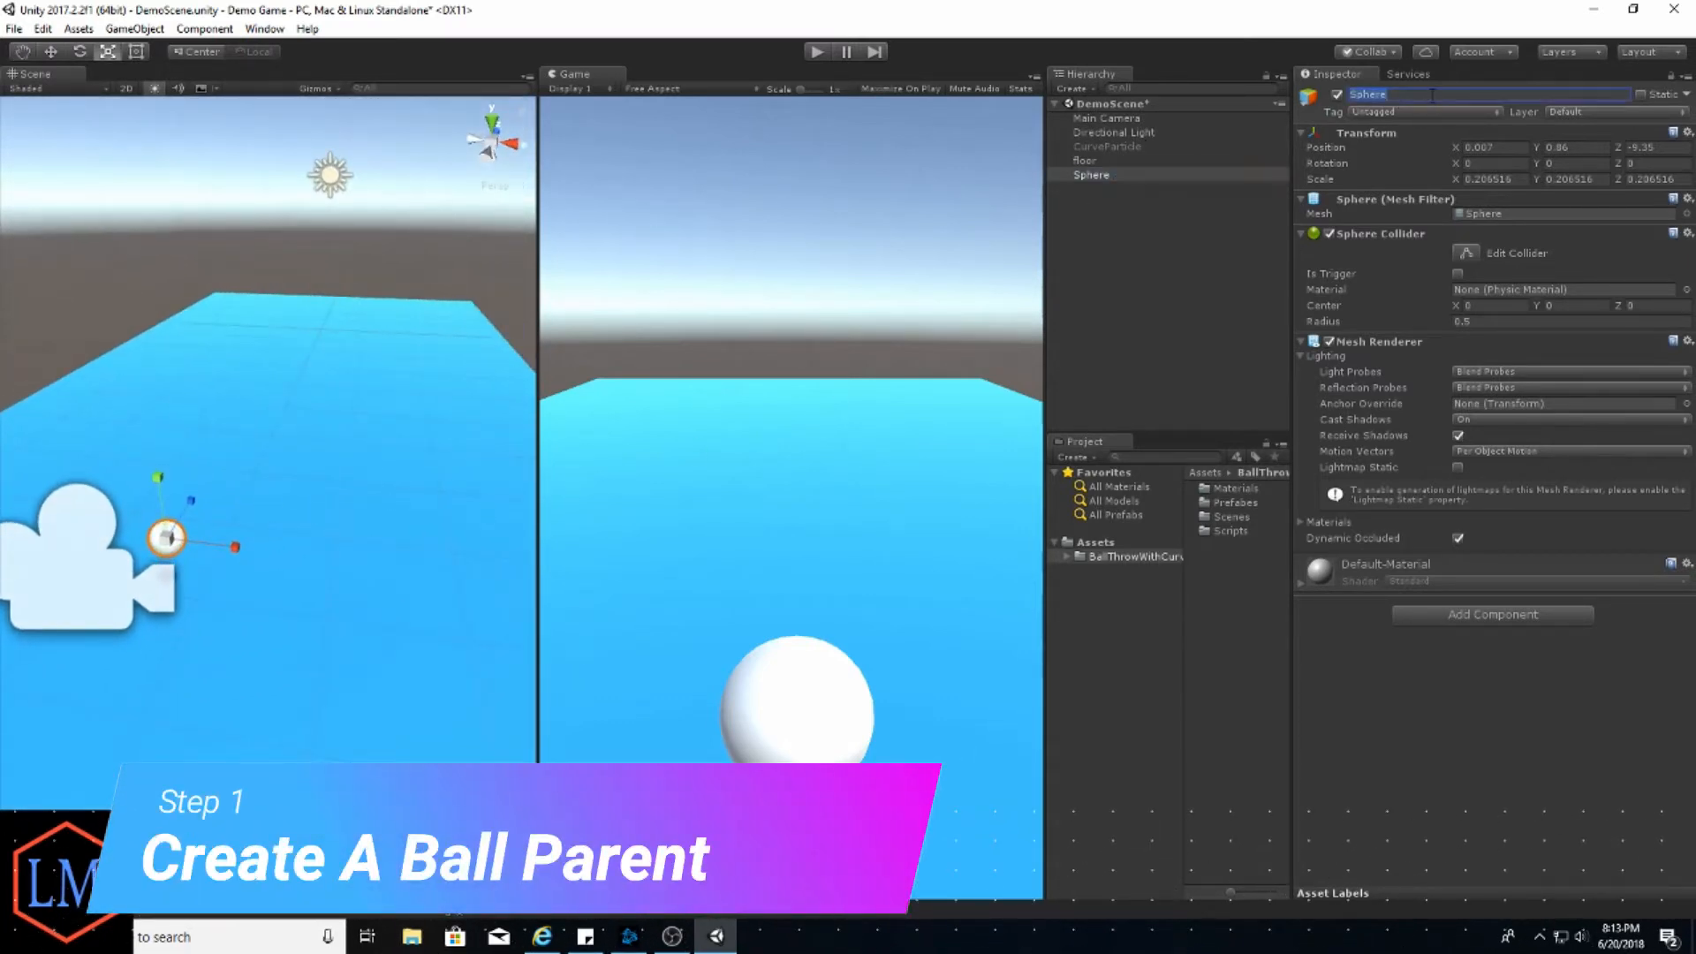
key("BackSpace")
type("BallT")
key("Return")
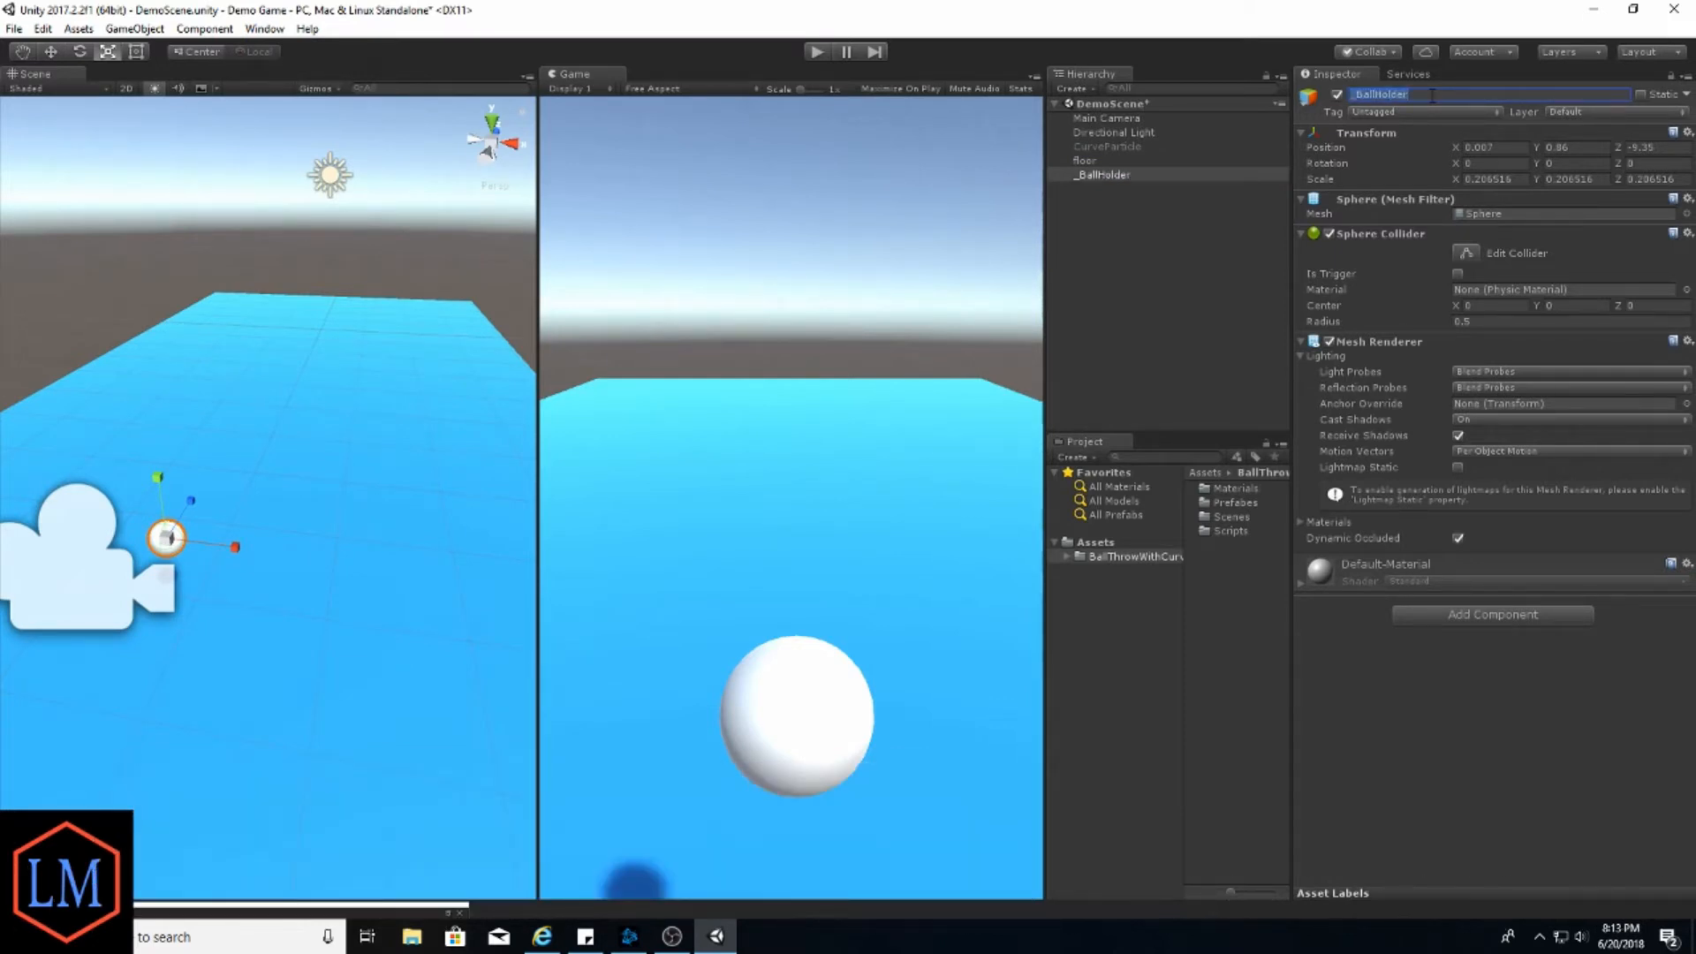
Duplicate _BallHolder and name the copy _Ball
left_click(1116, 176)
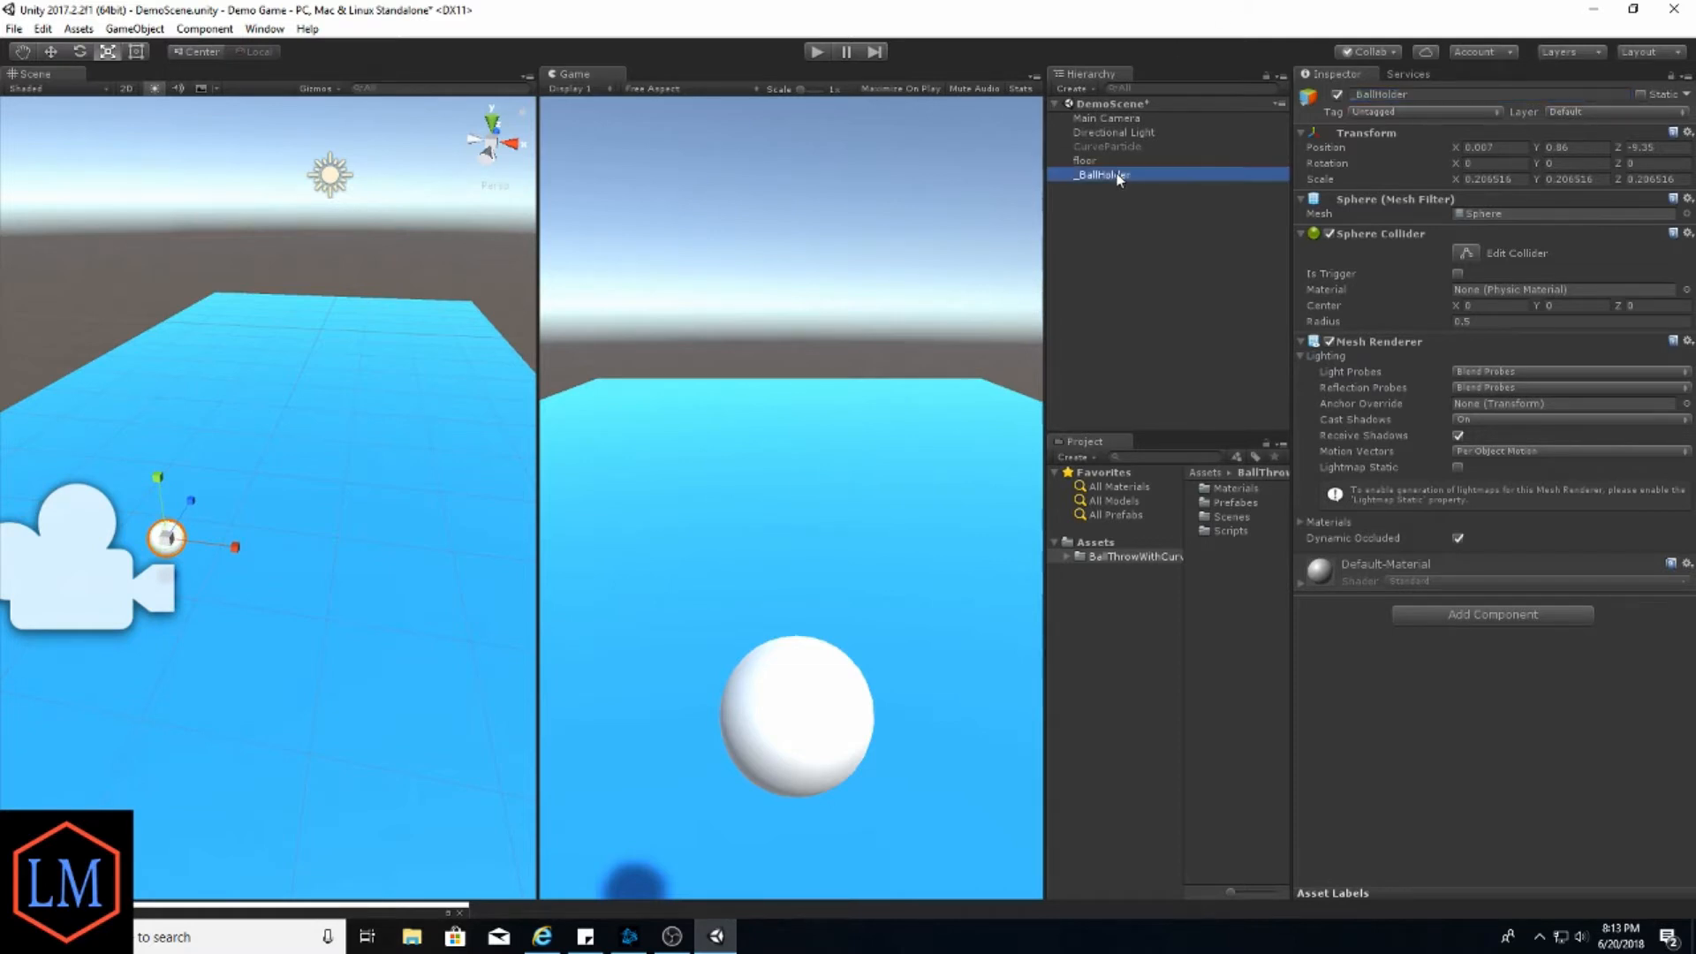
key("ctrl+d")
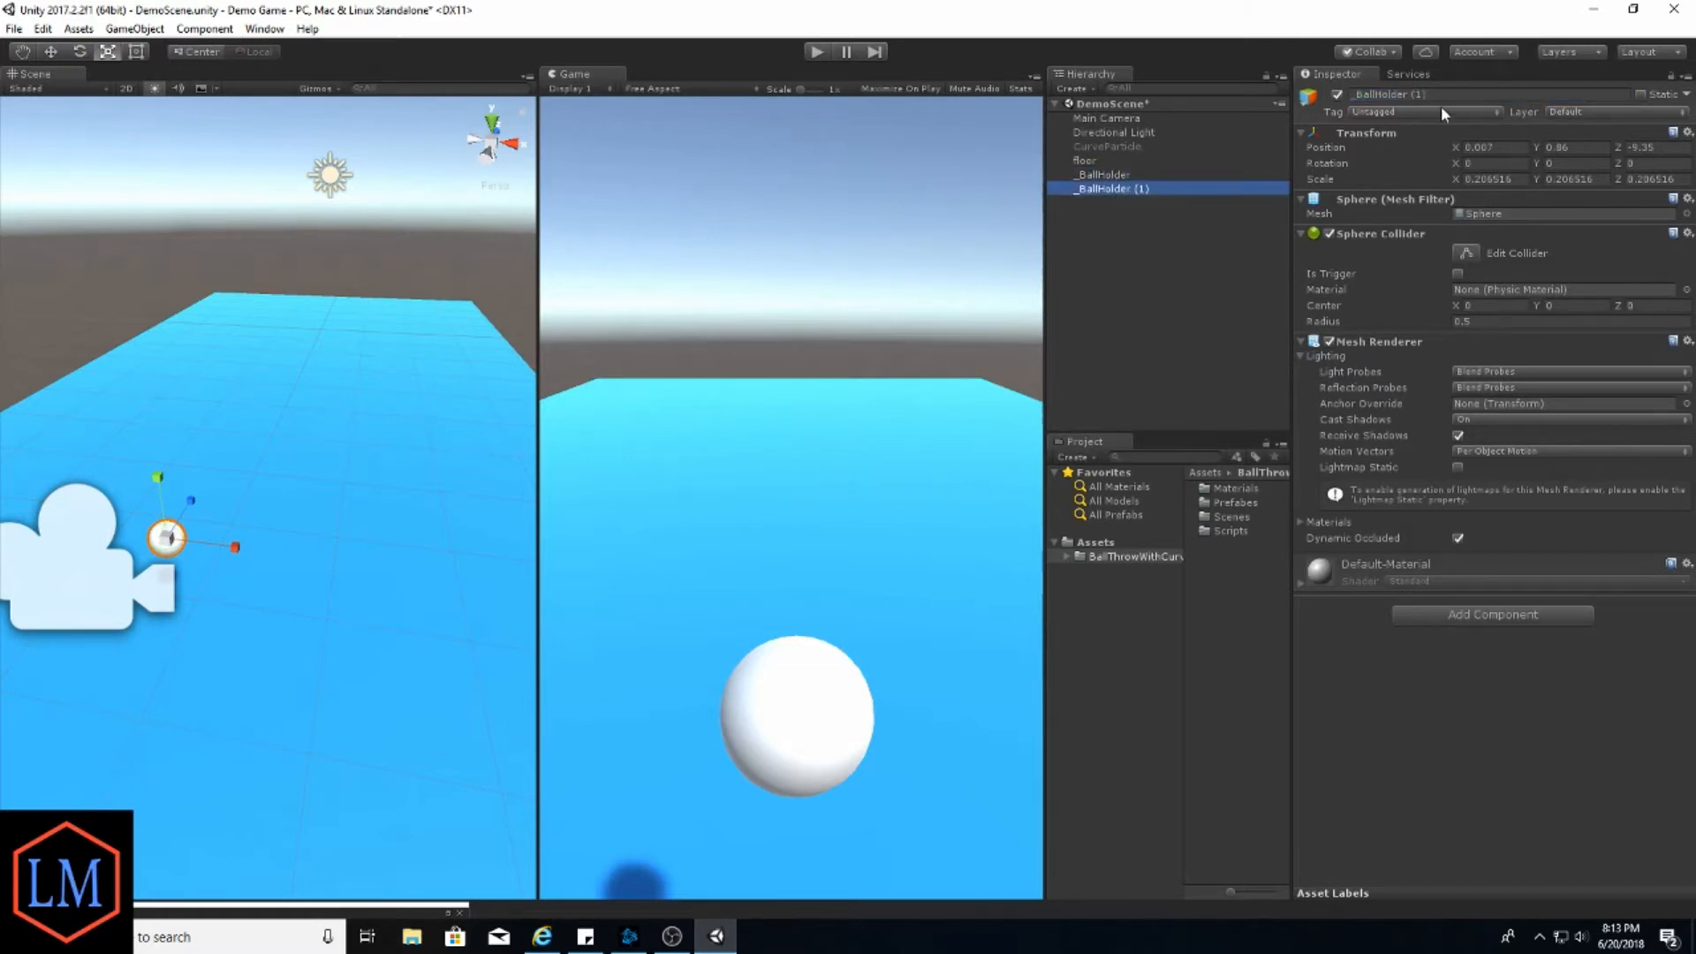
left_click(1461, 94)
key("BackSpace")
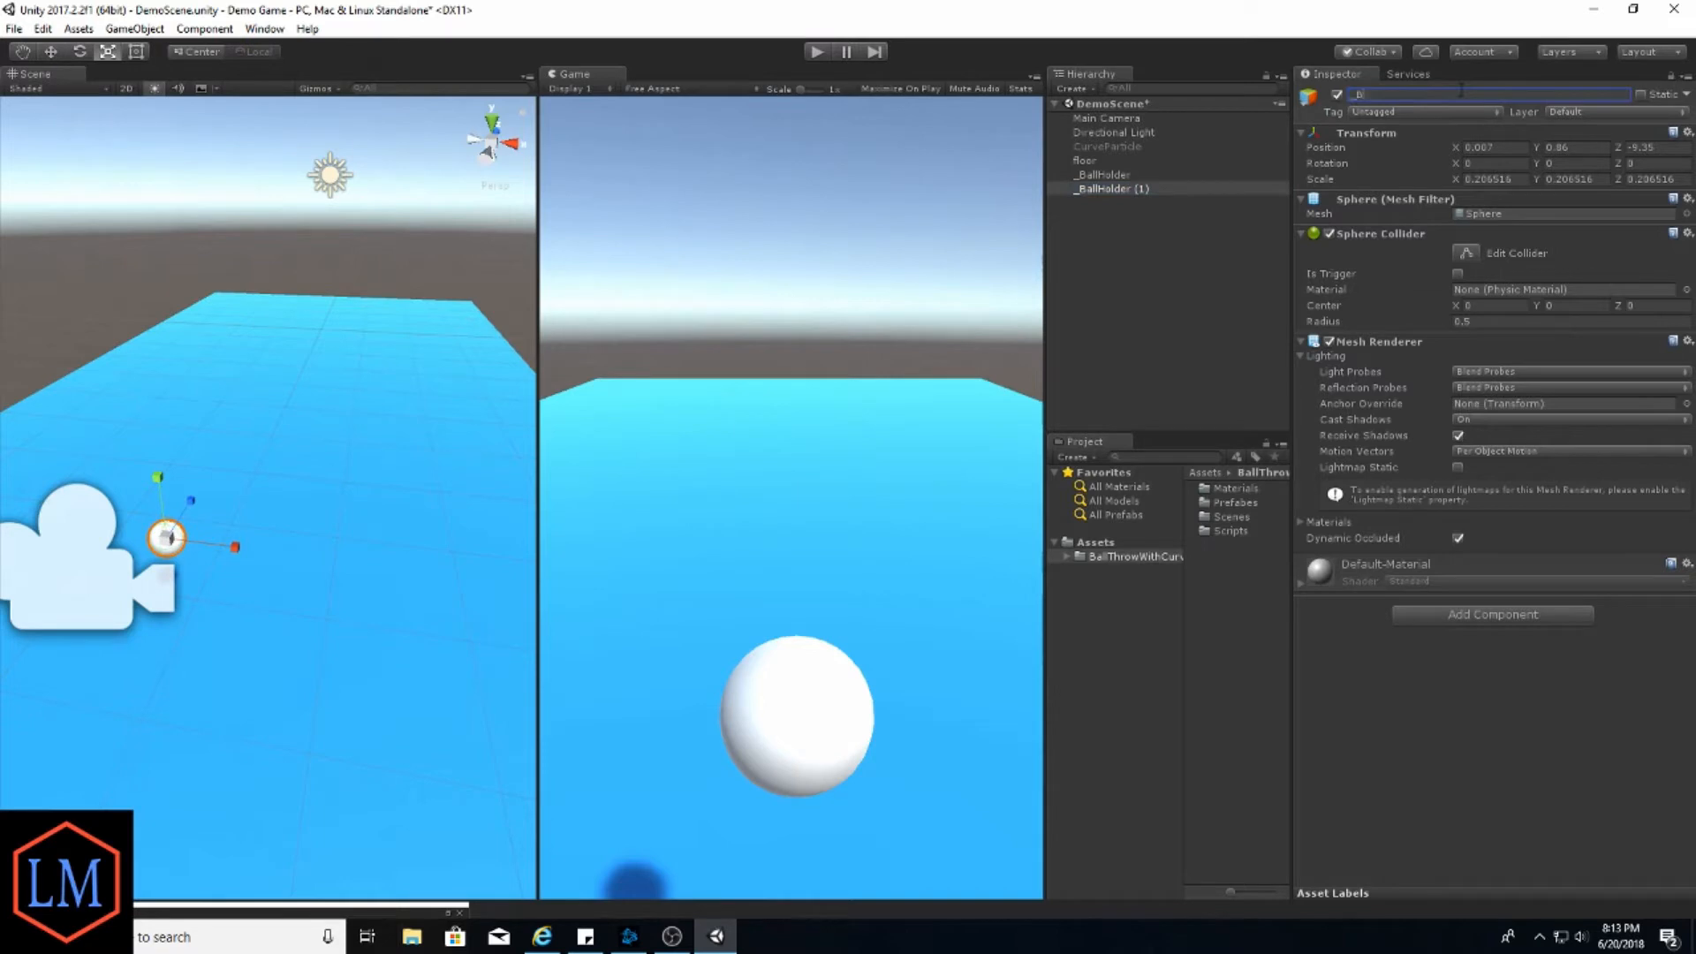
type("_Ball")
key("Return")
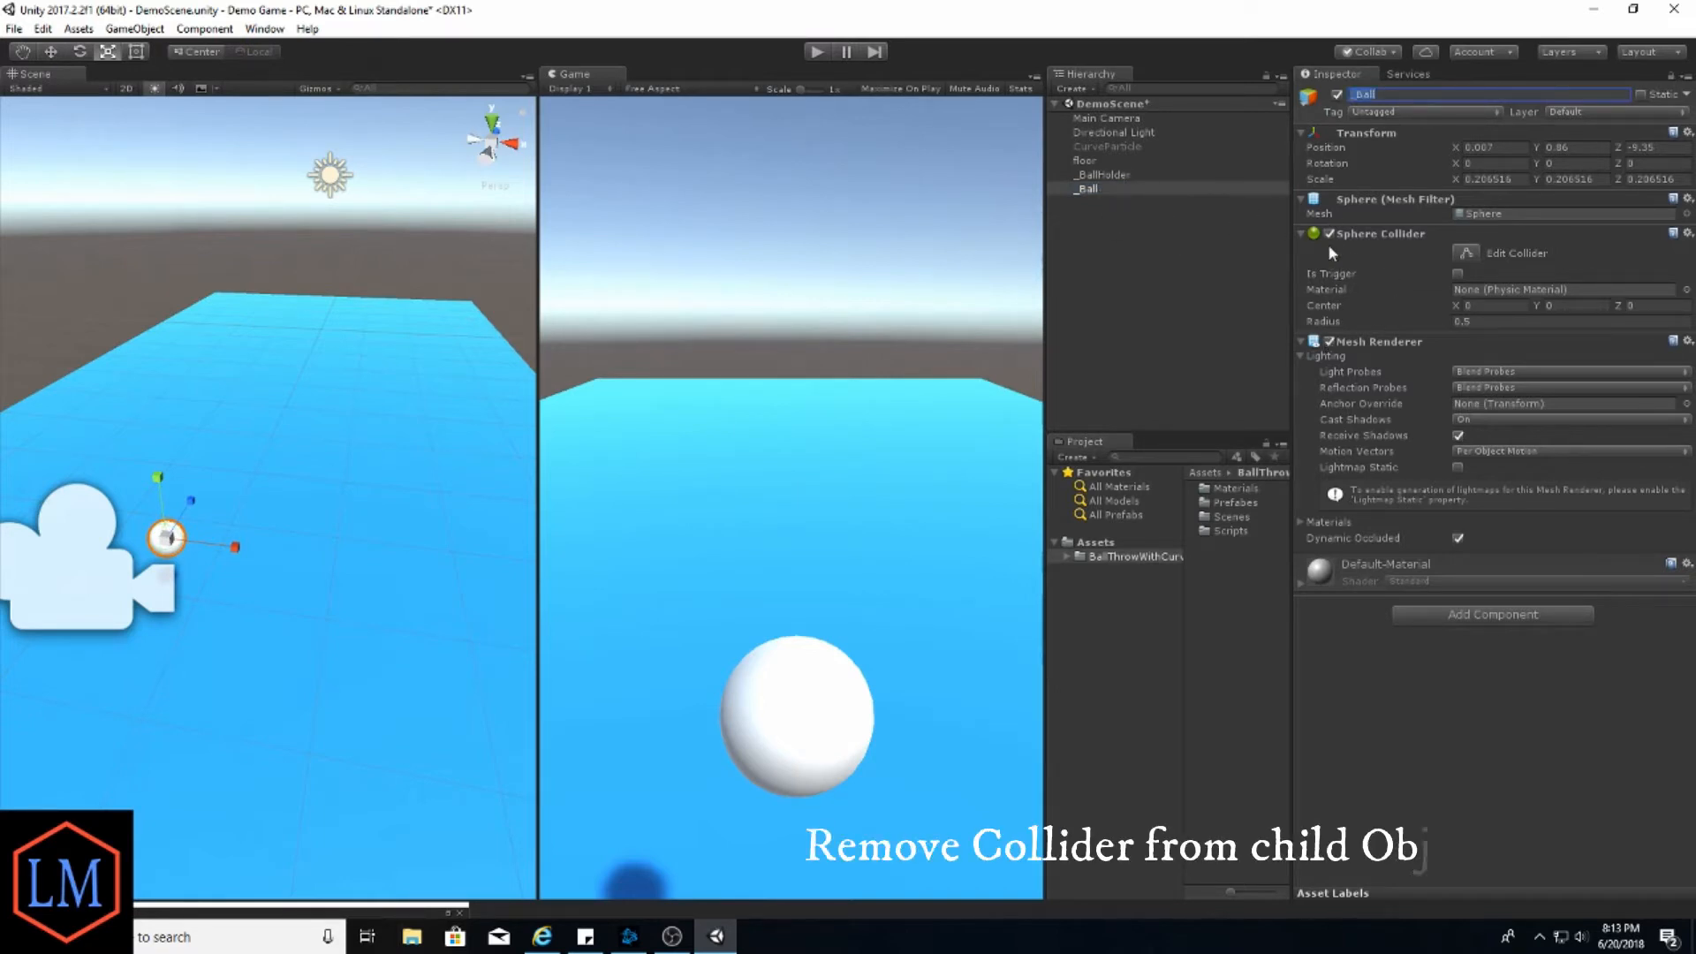
Remove the Sphere Collider component from _Ball
left_click(1684, 237)
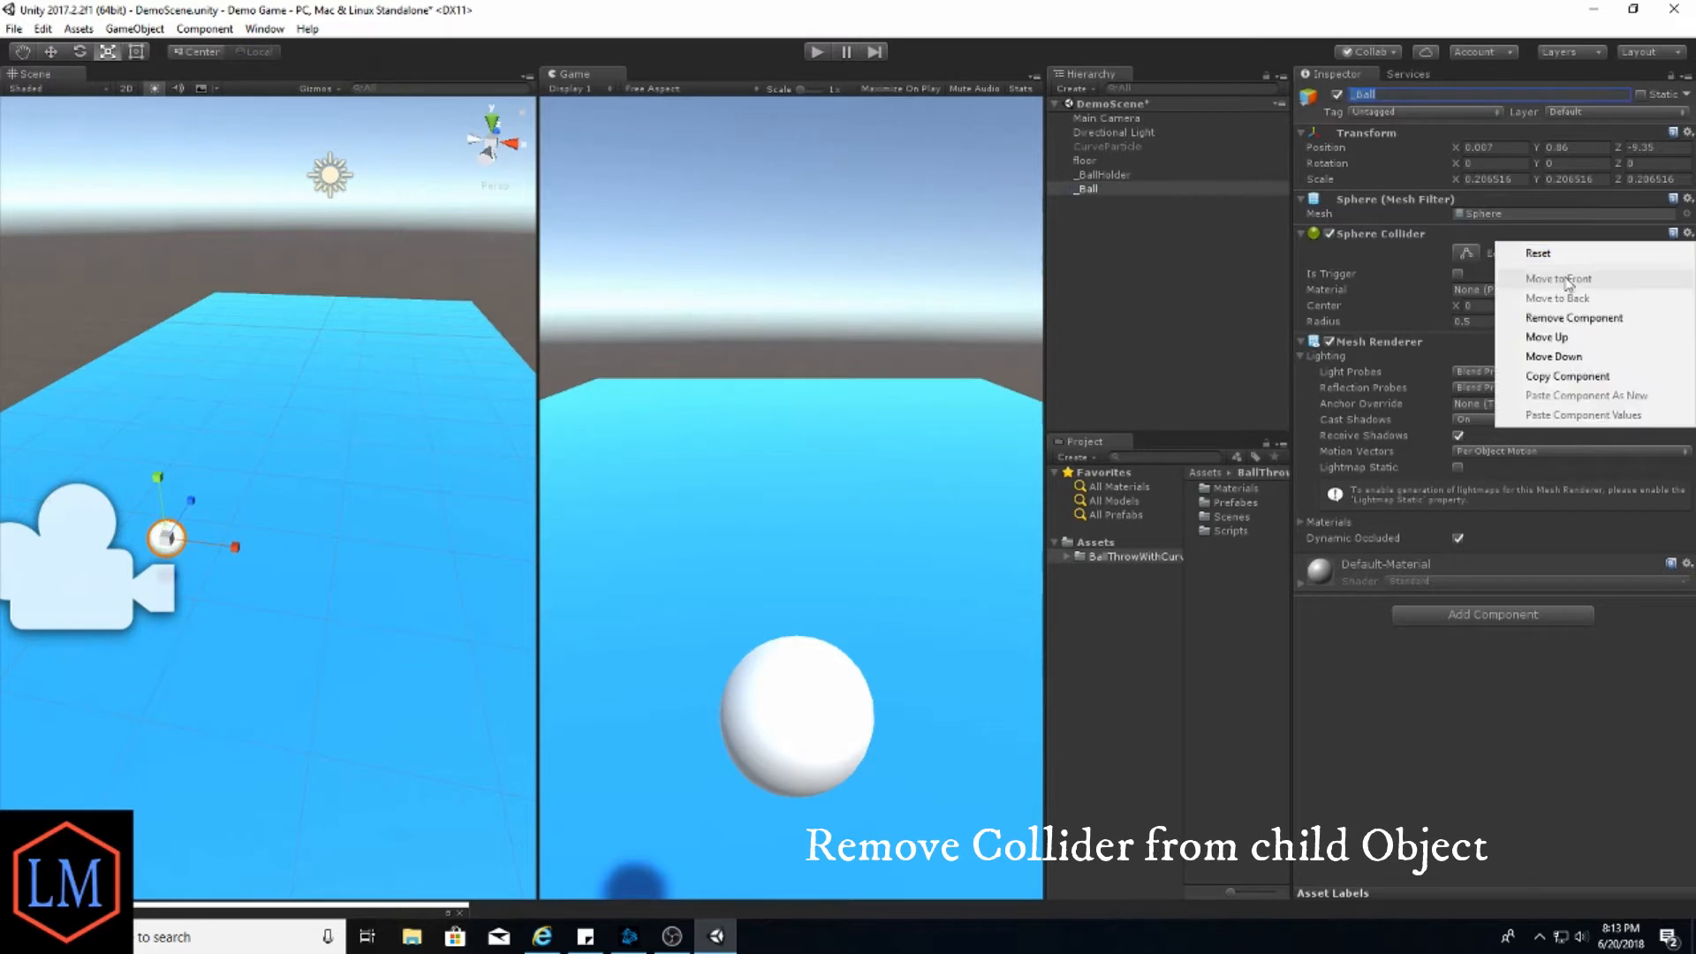
left_click(1555, 321)
left_click(1369, 236)
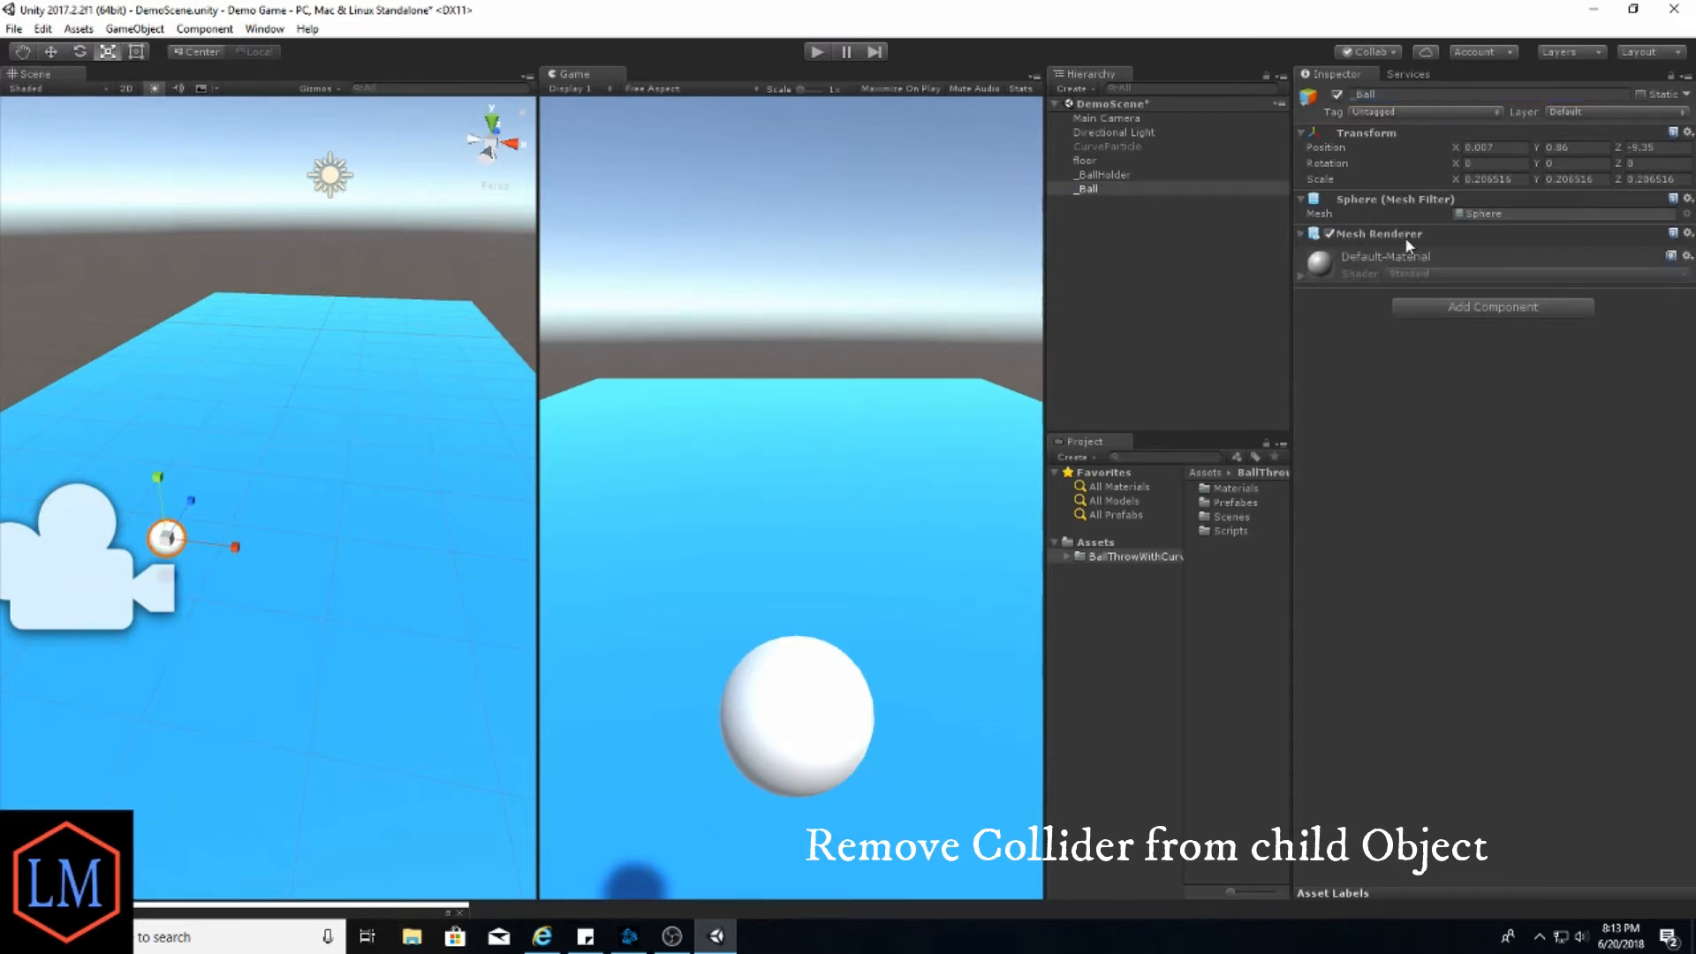
Remove the Mesh Renderer component from _BallHolder
left_click(1104, 175)
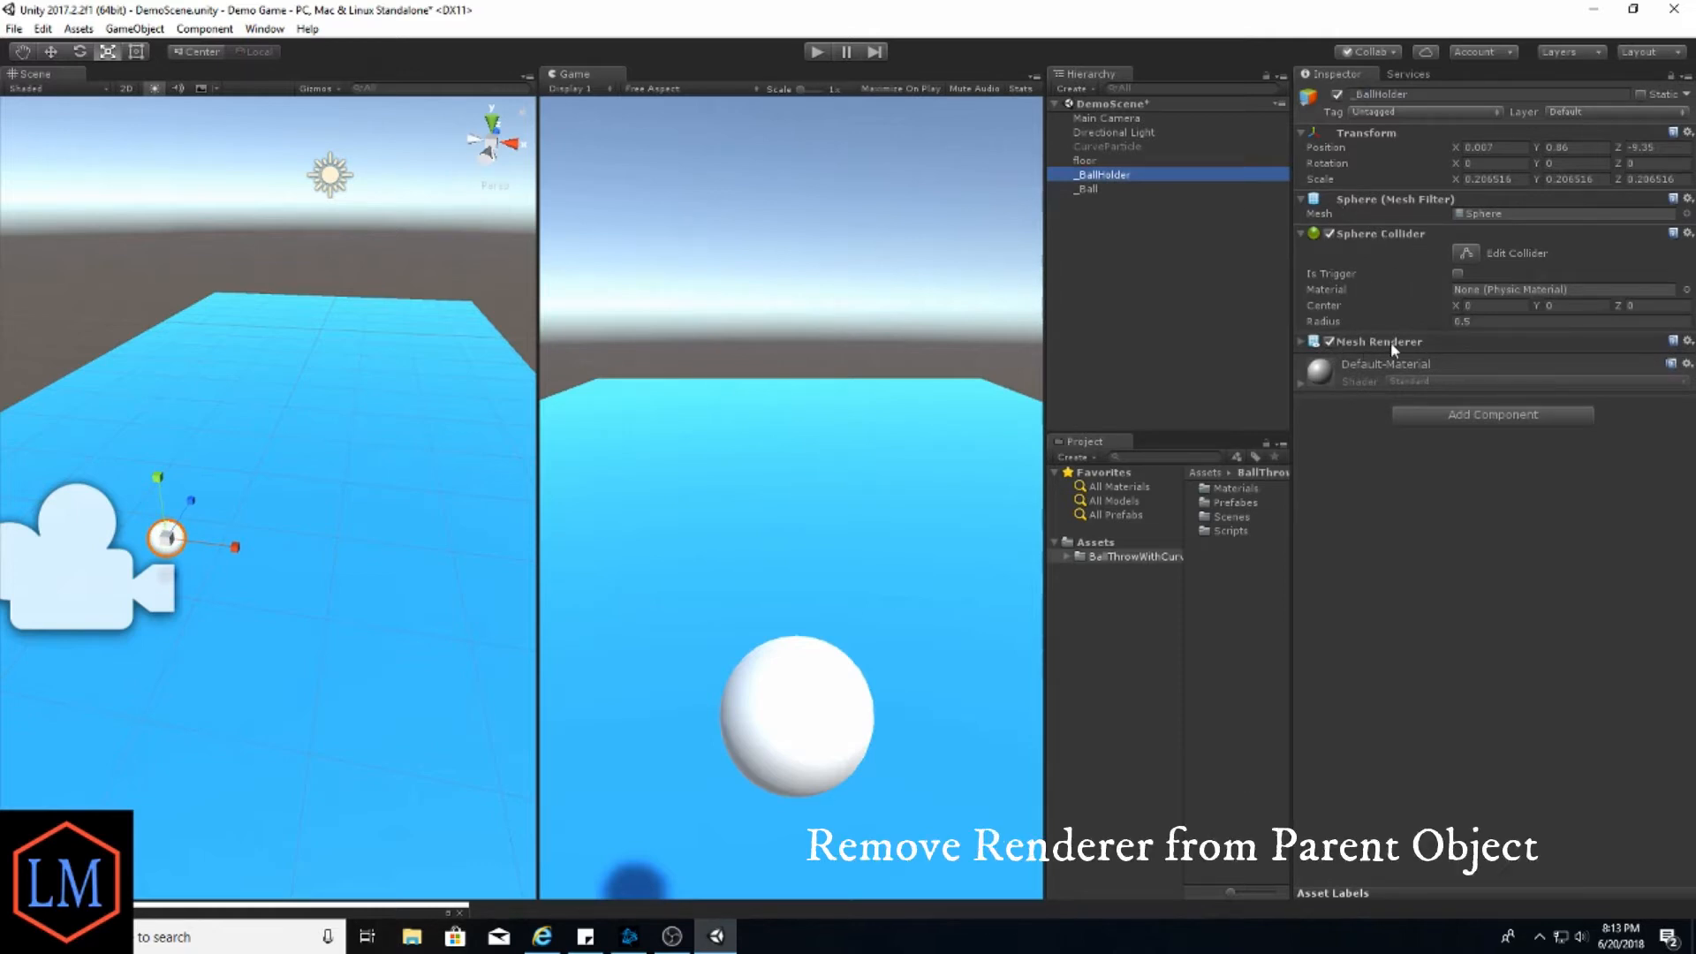
left_click(1687, 344)
left_click(1556, 431)
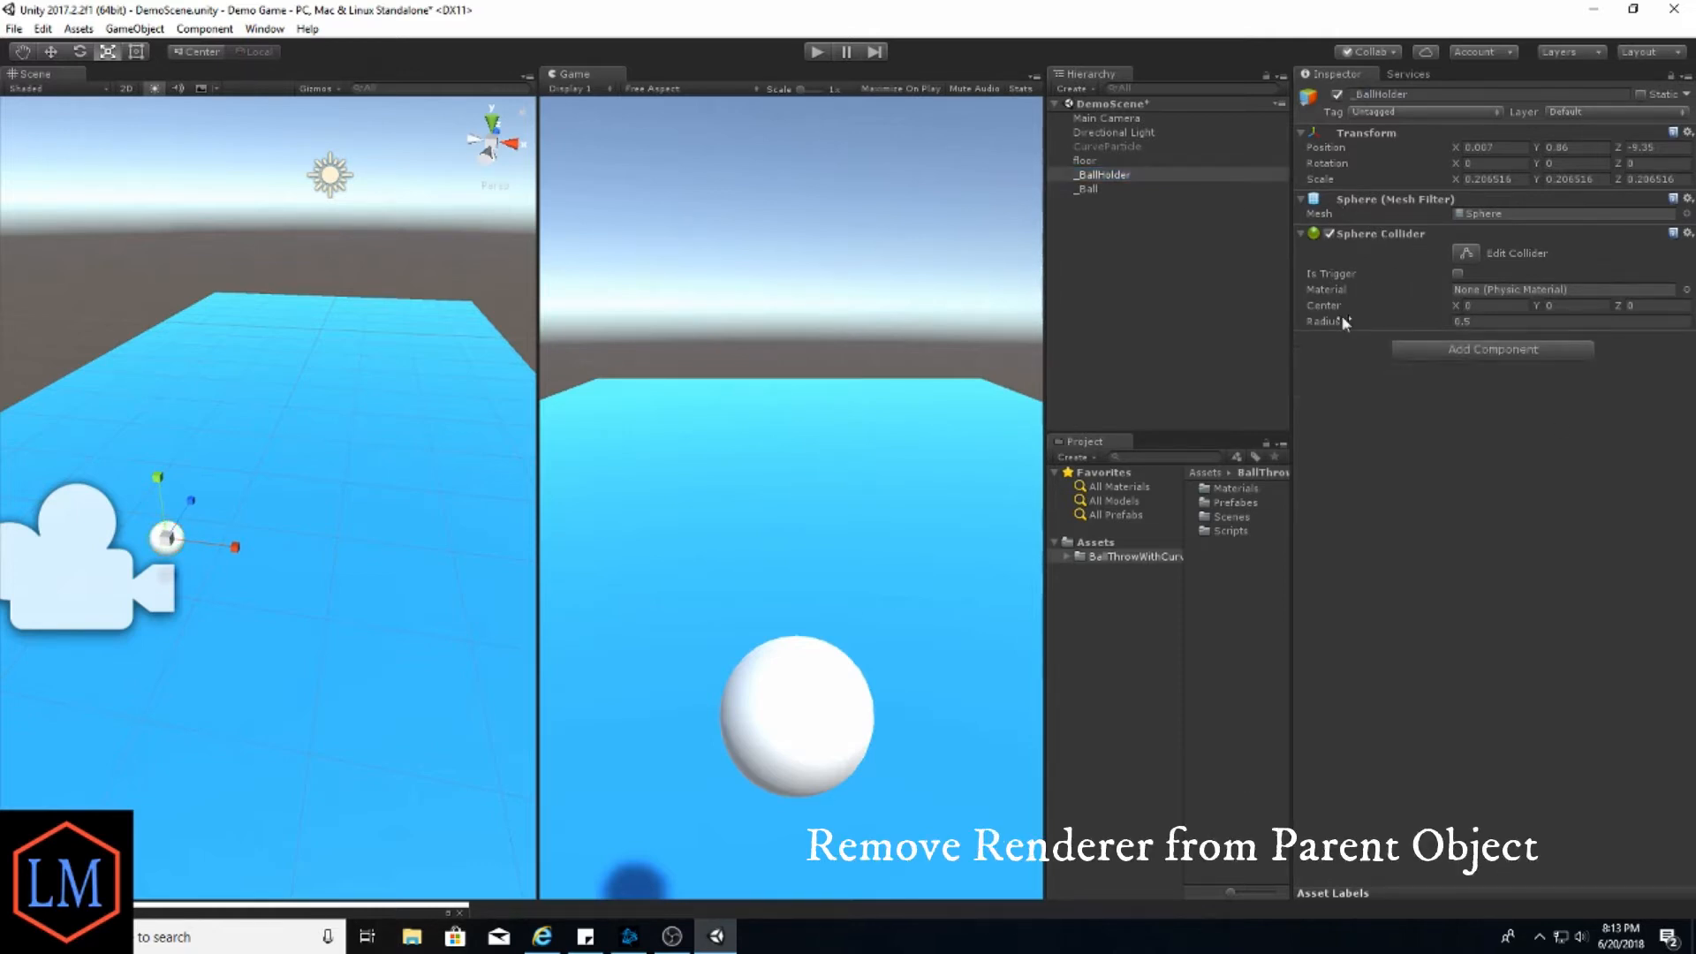
Add a Rigidbody component to _BallHolder
left_click(1457, 347)
left_click(1427, 421)
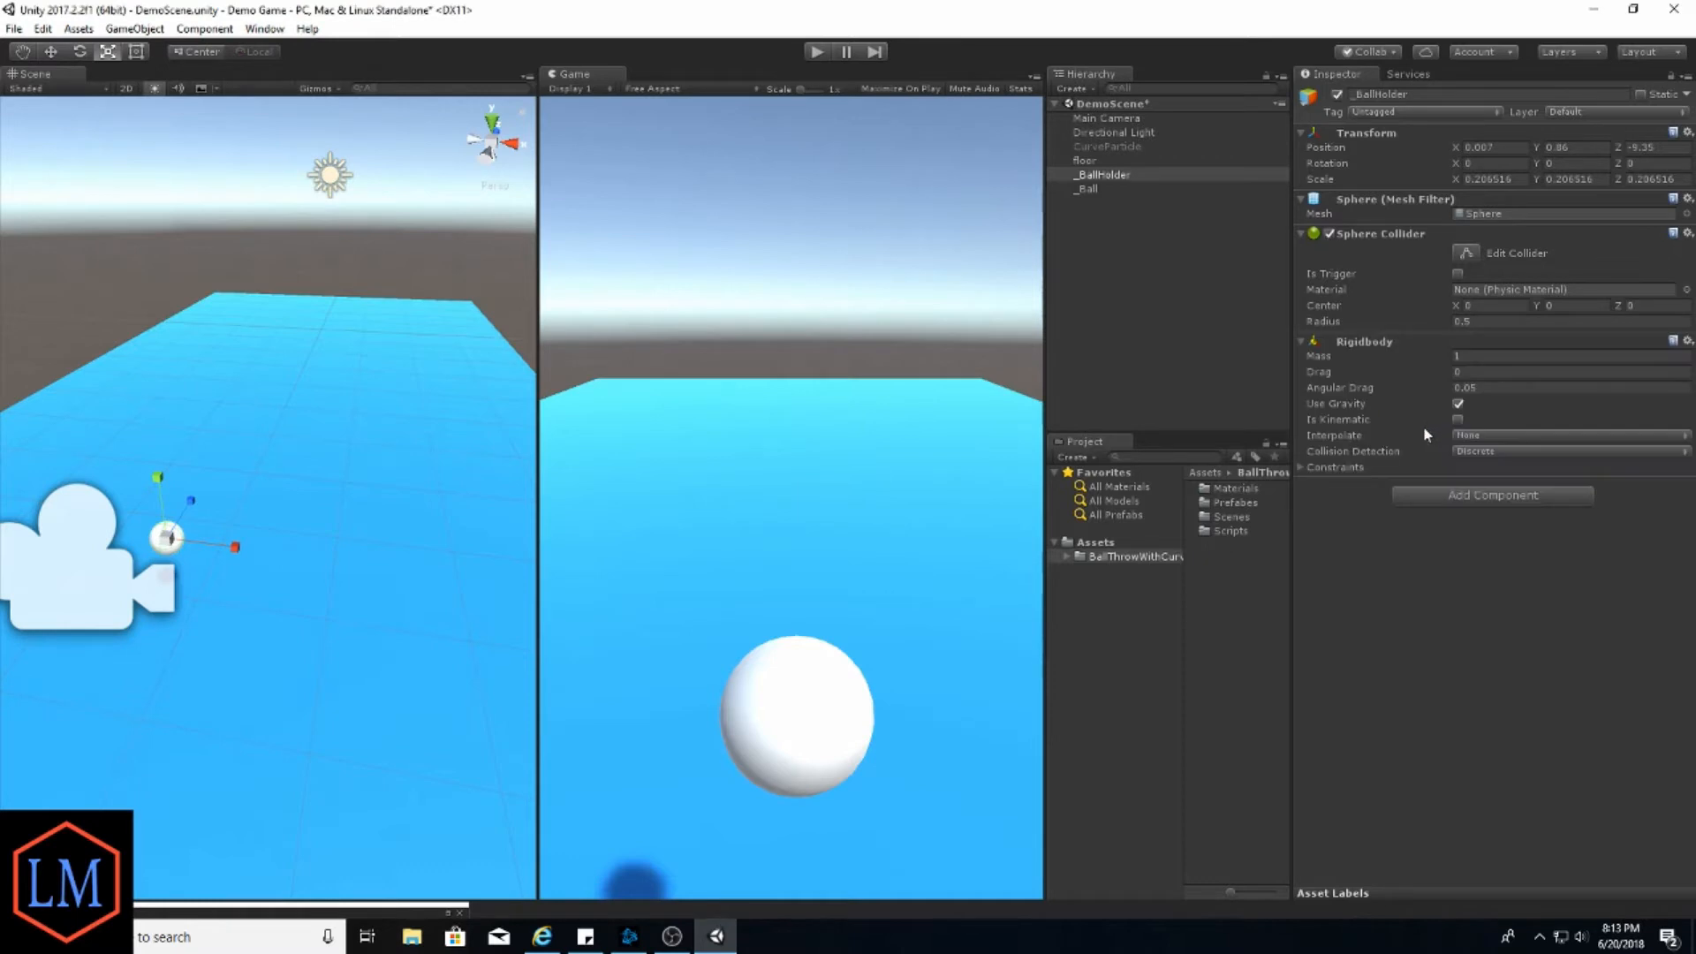
left_click(1378, 233)
left_click(1373, 252)
left_click(1372, 252)
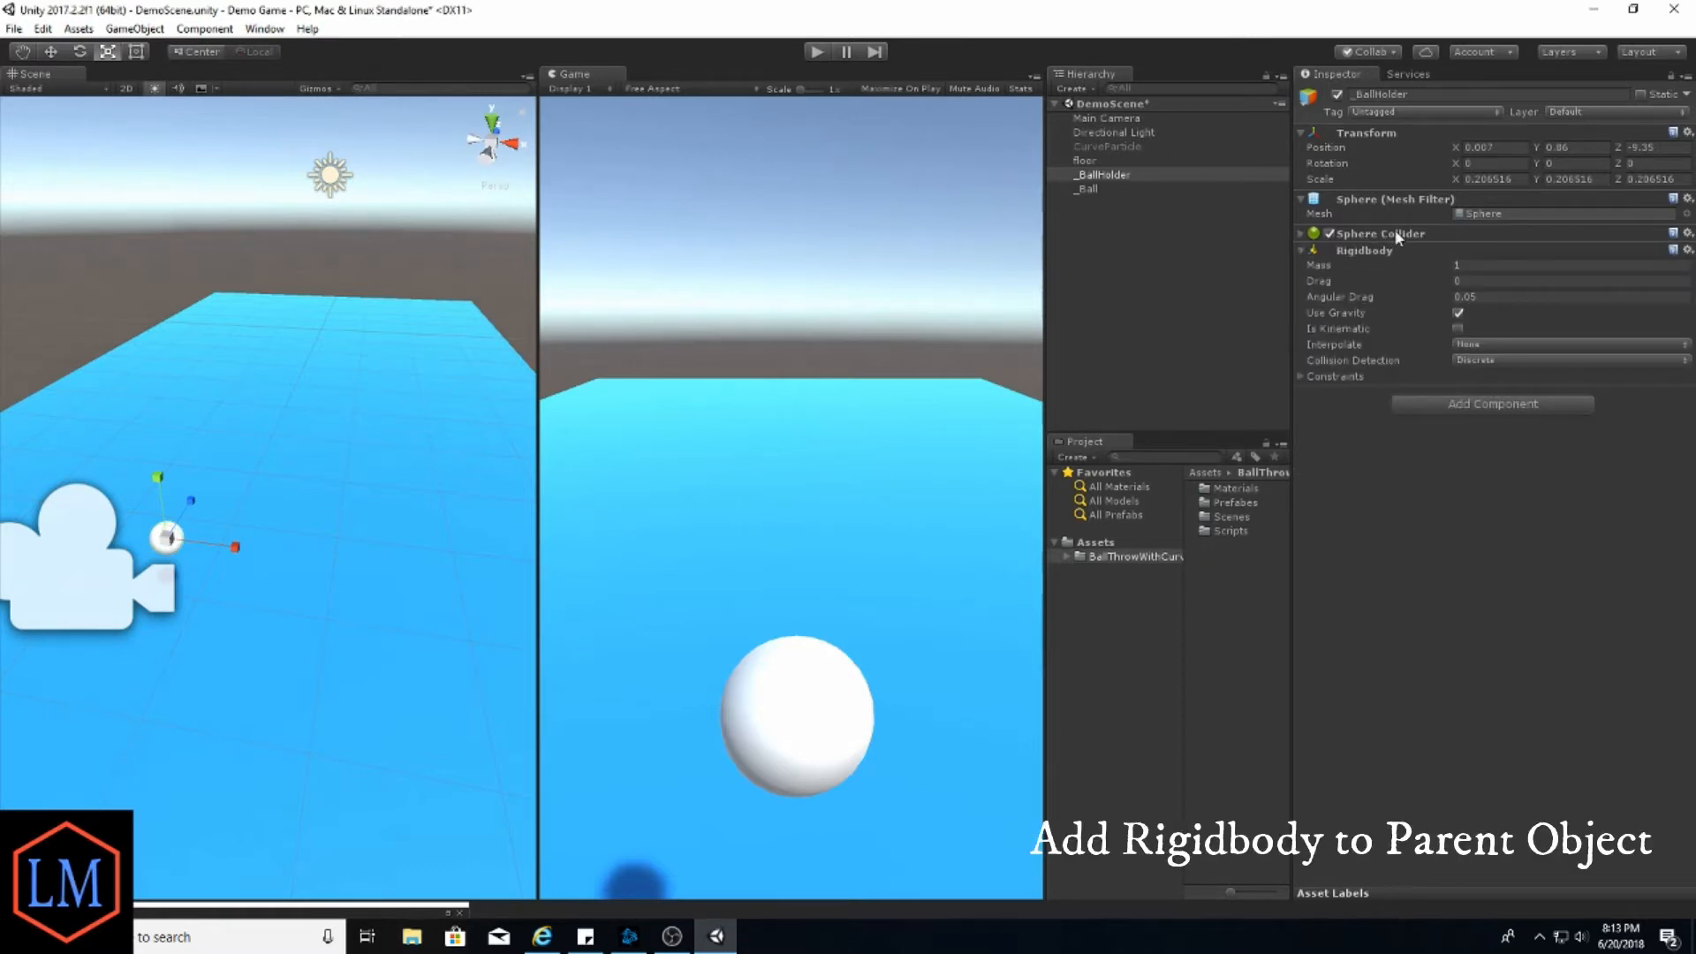
Disable _BallHolder's Sphere Collider and turn off Use Gravity on its Rigidbody
left_click(1393, 231)
left_click(1328, 234)
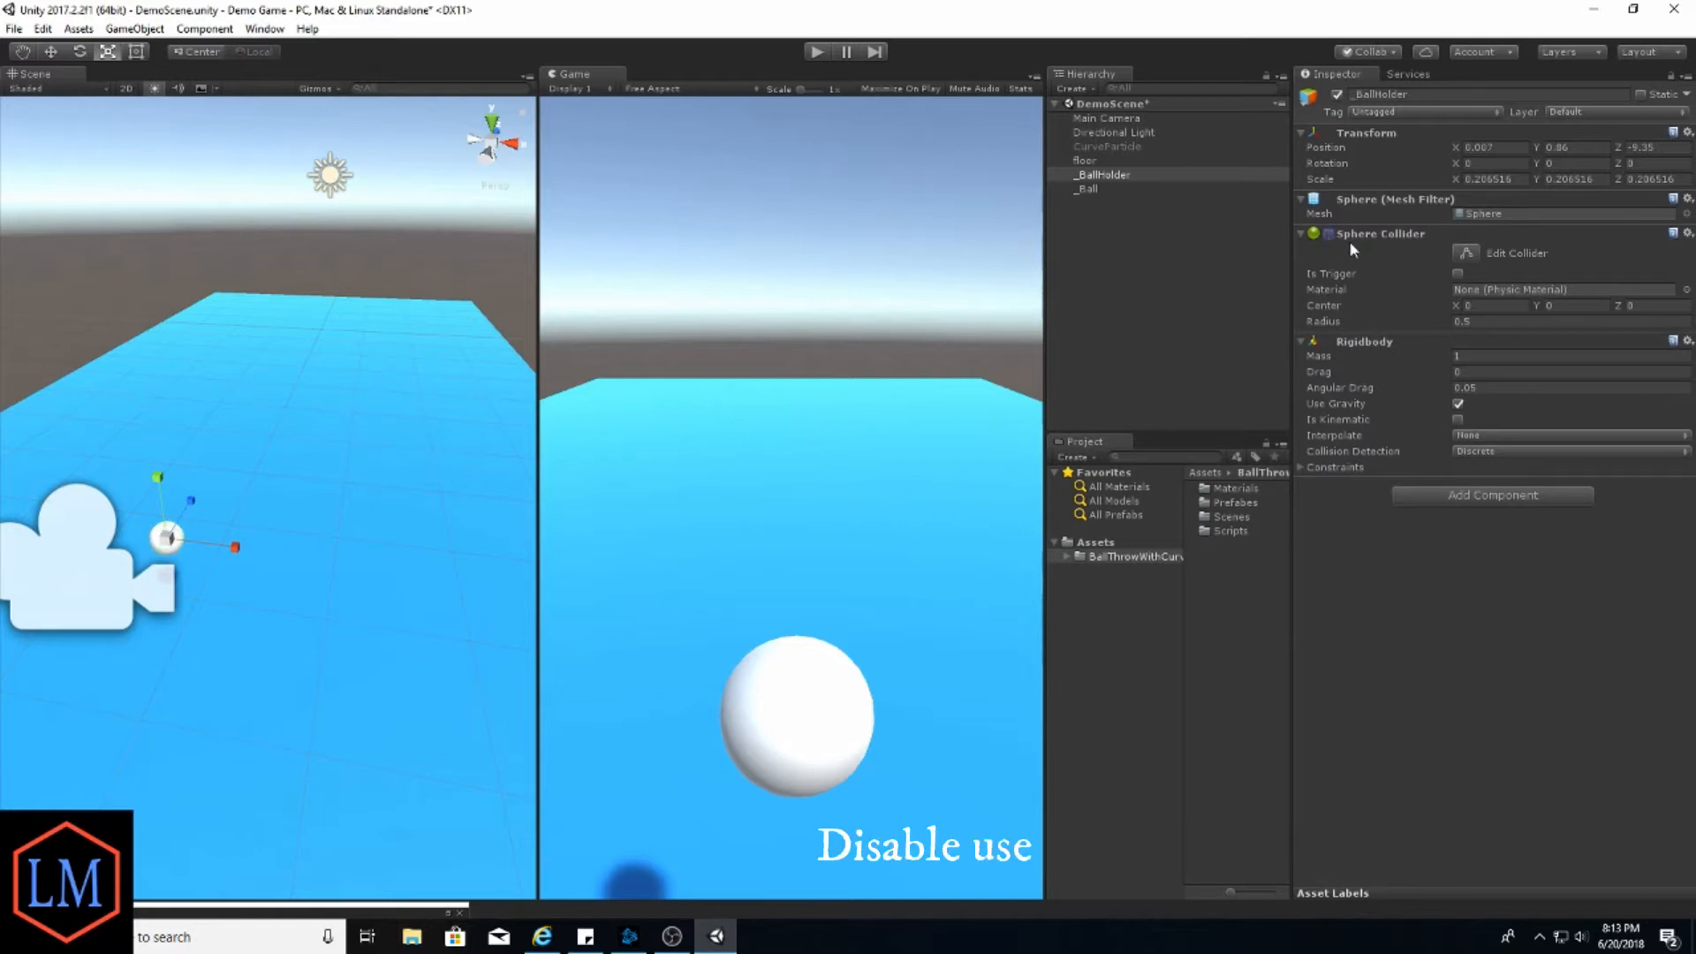
left_click(1458, 403)
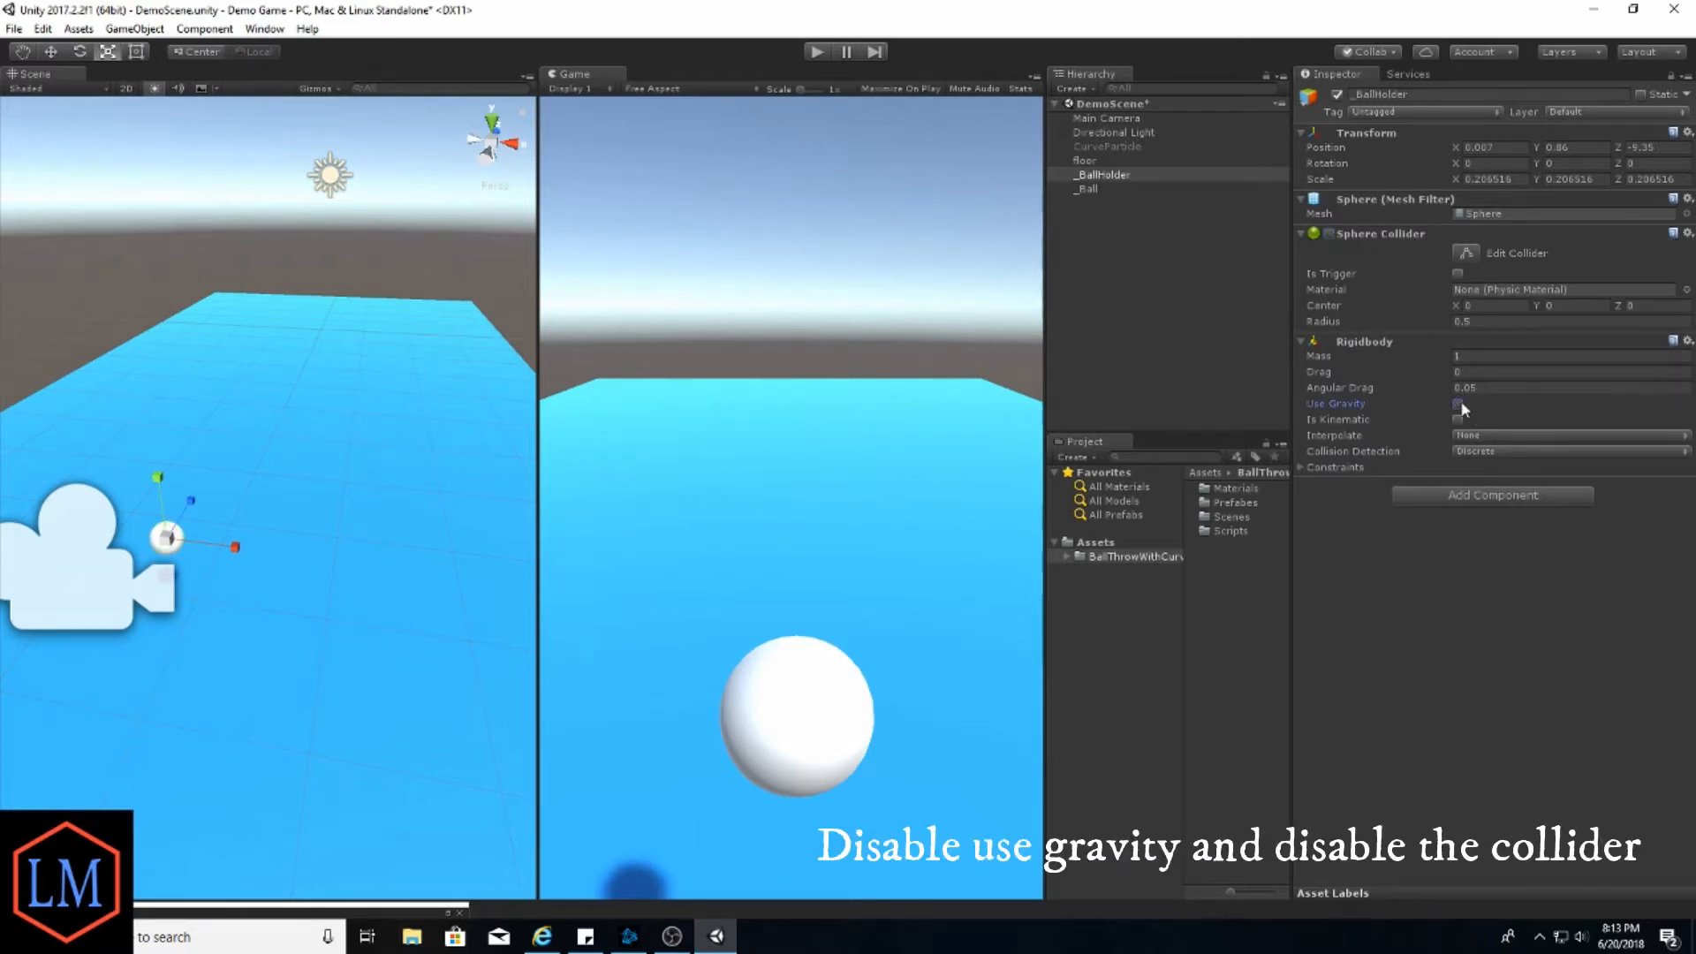
Assign the BouncePhysics physic material to _BallHolder's Sphere Collider and inspect that material's settings in the Materials folder
left_click(1686, 289)
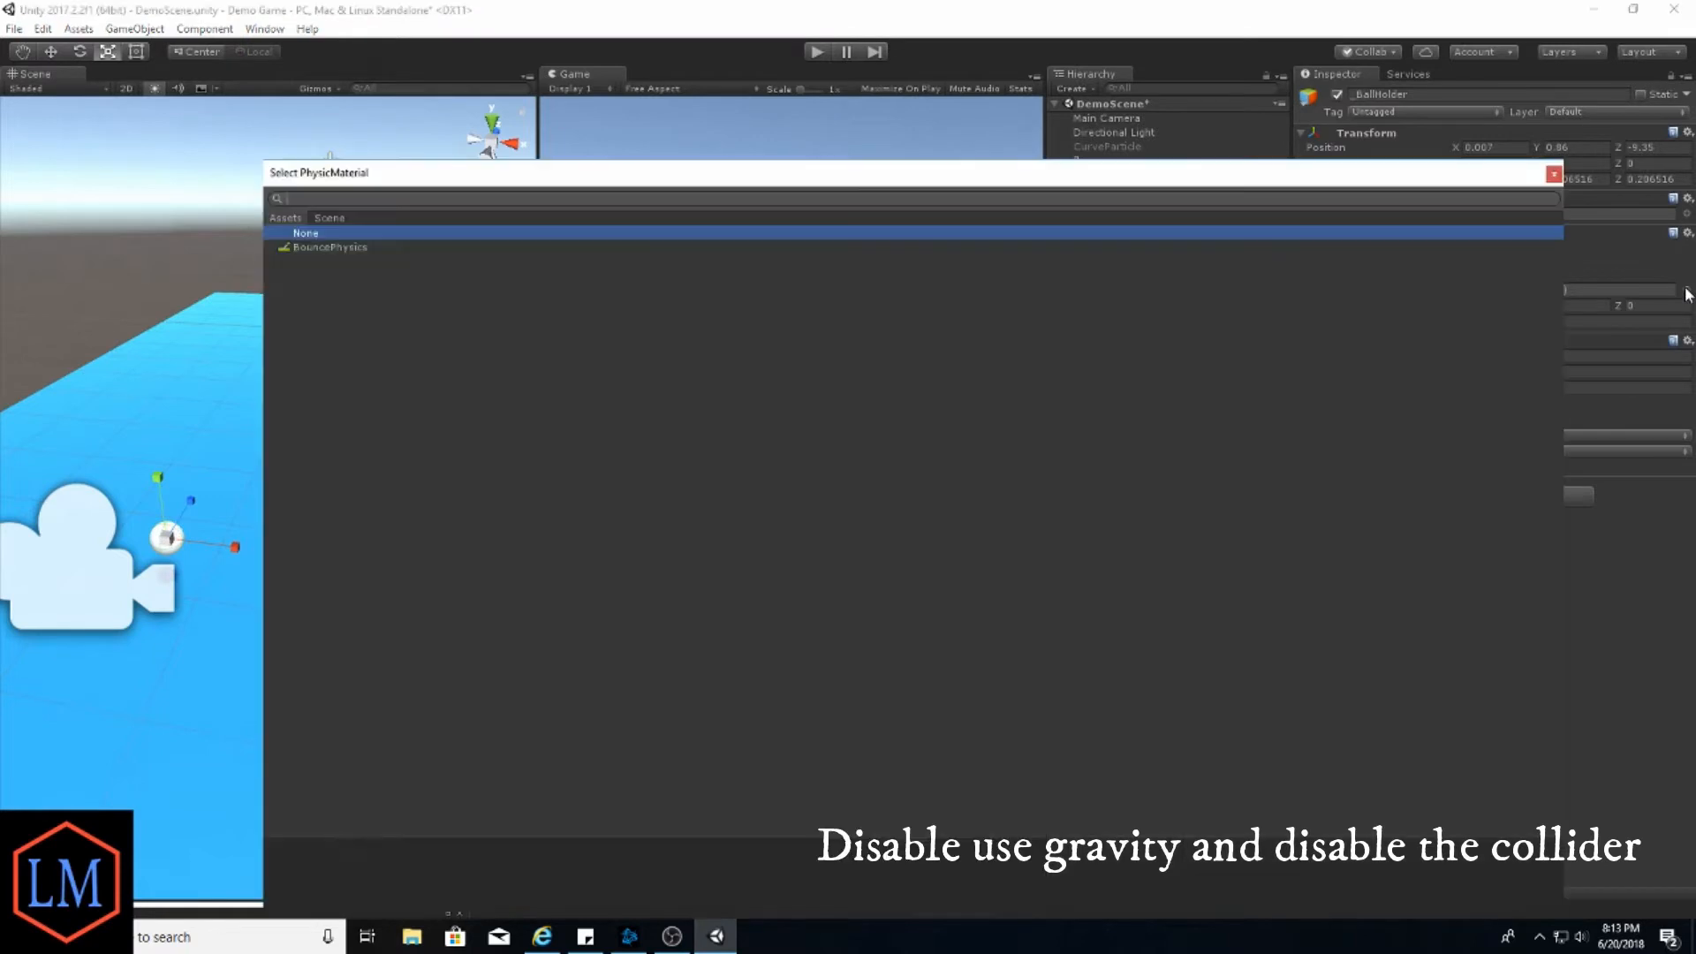
left_click(318, 248)
left_click(1553, 174)
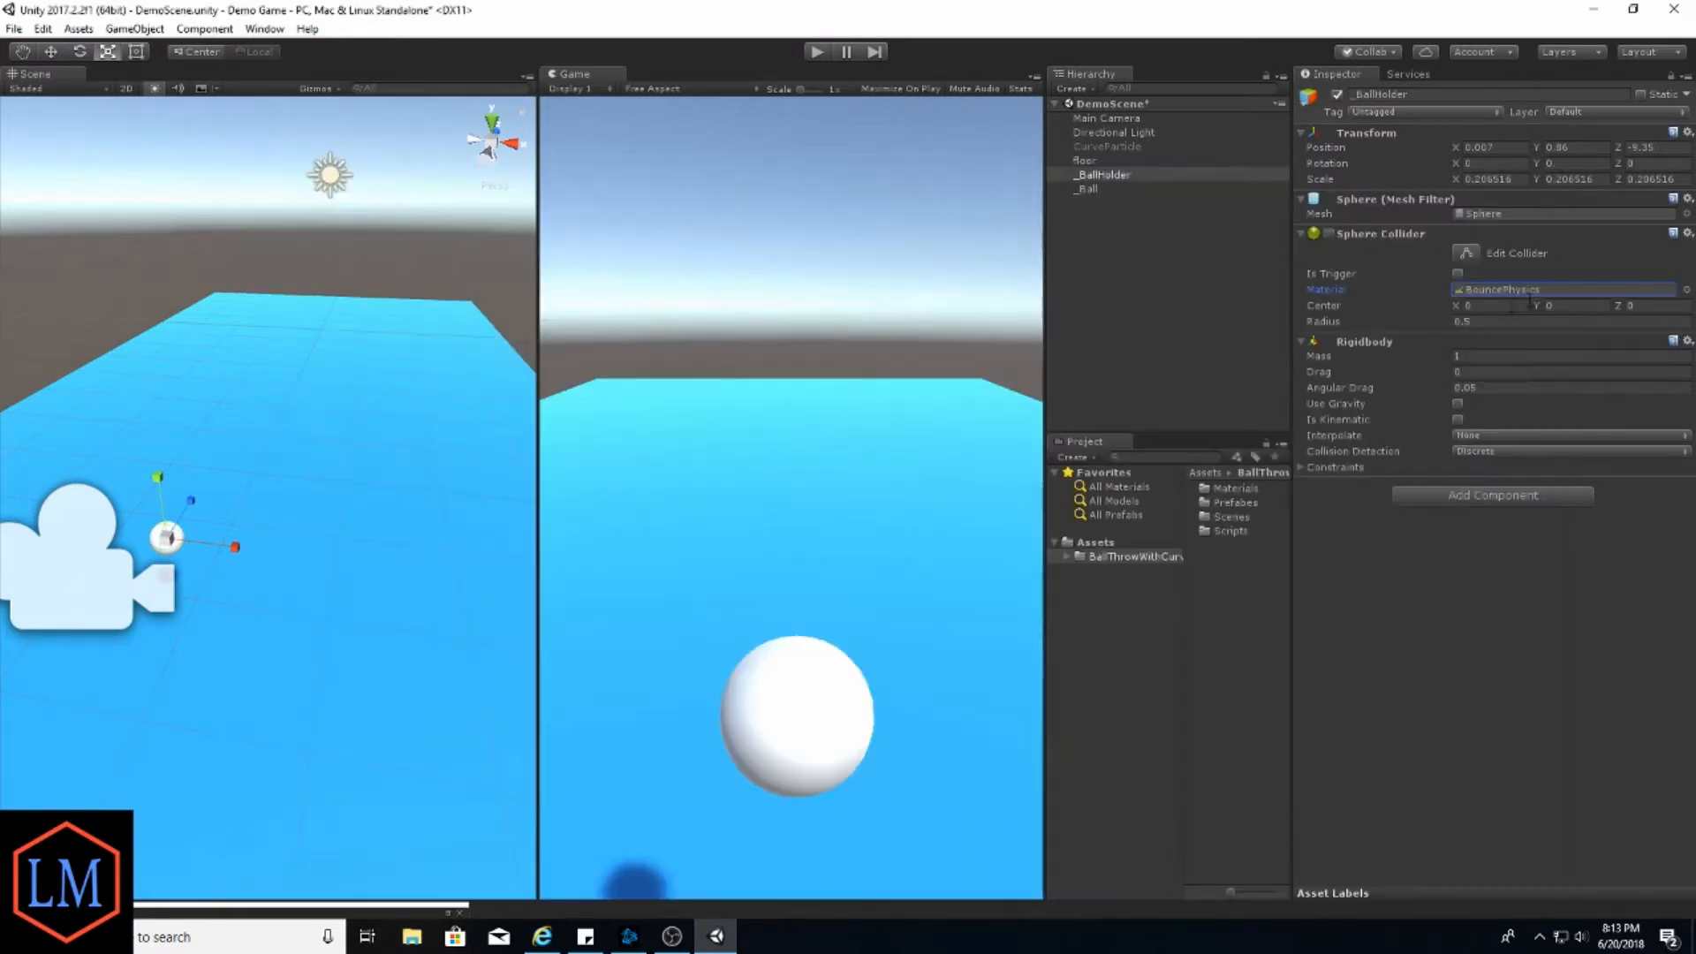
double_click(1234, 488)
left_click(1233, 487)
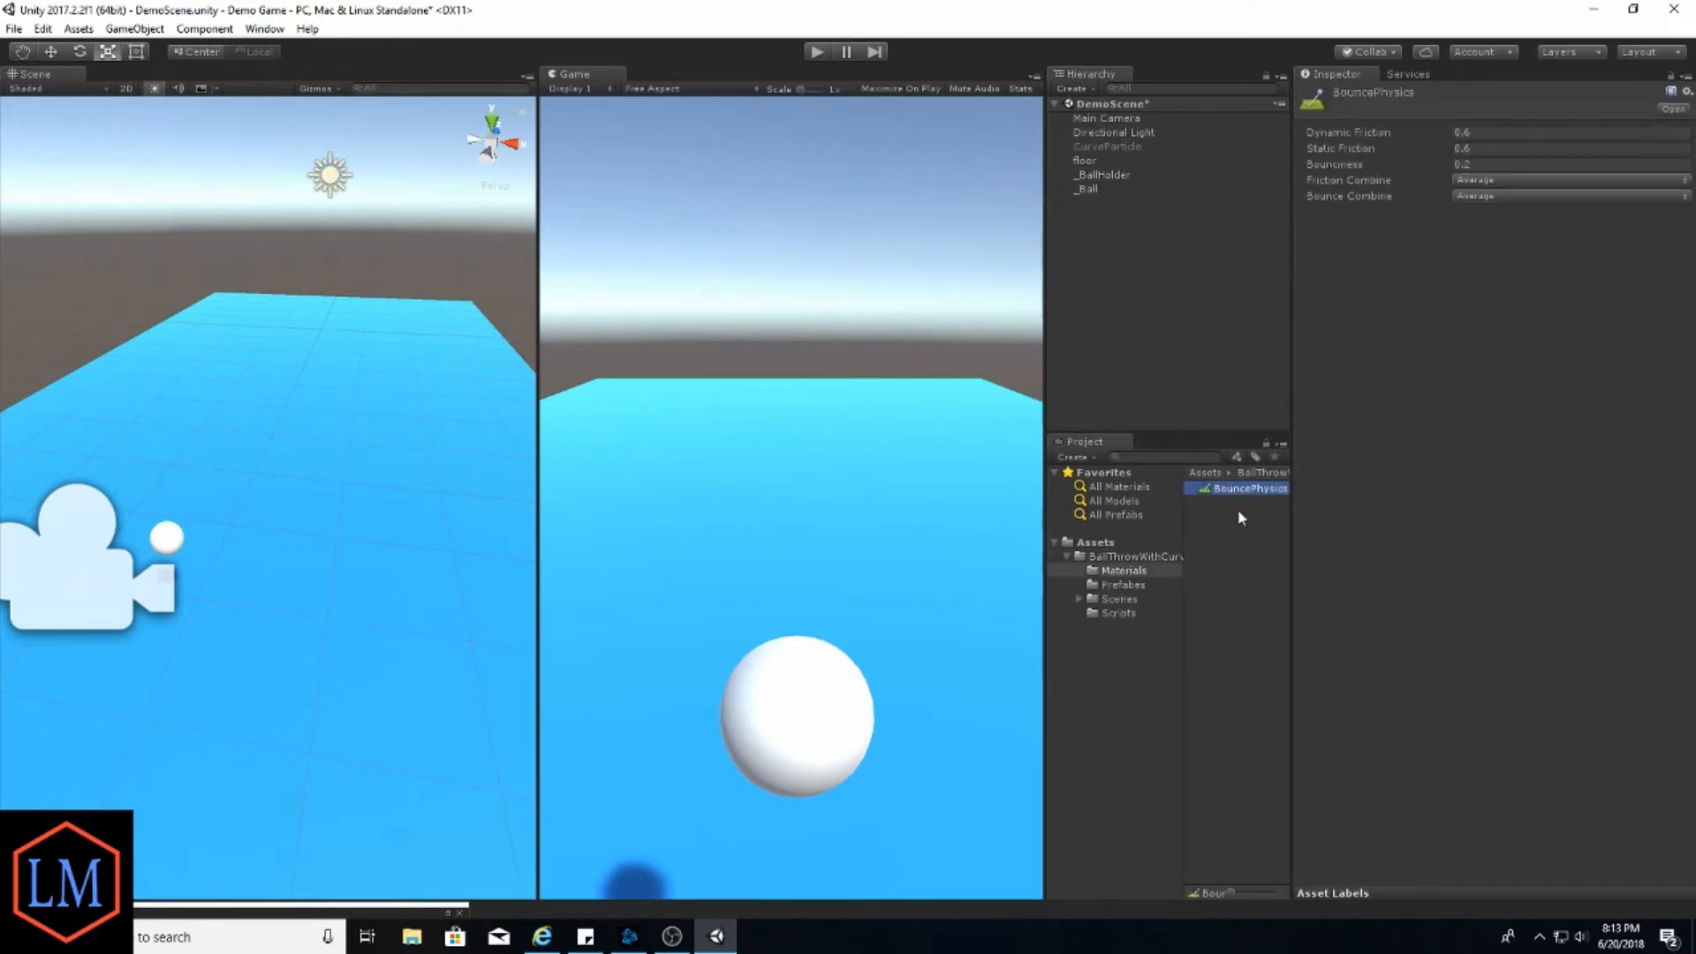
Make _Ball a child of _BallHolder and collapse the parent in the scene hierarchy
left_click(1111, 174)
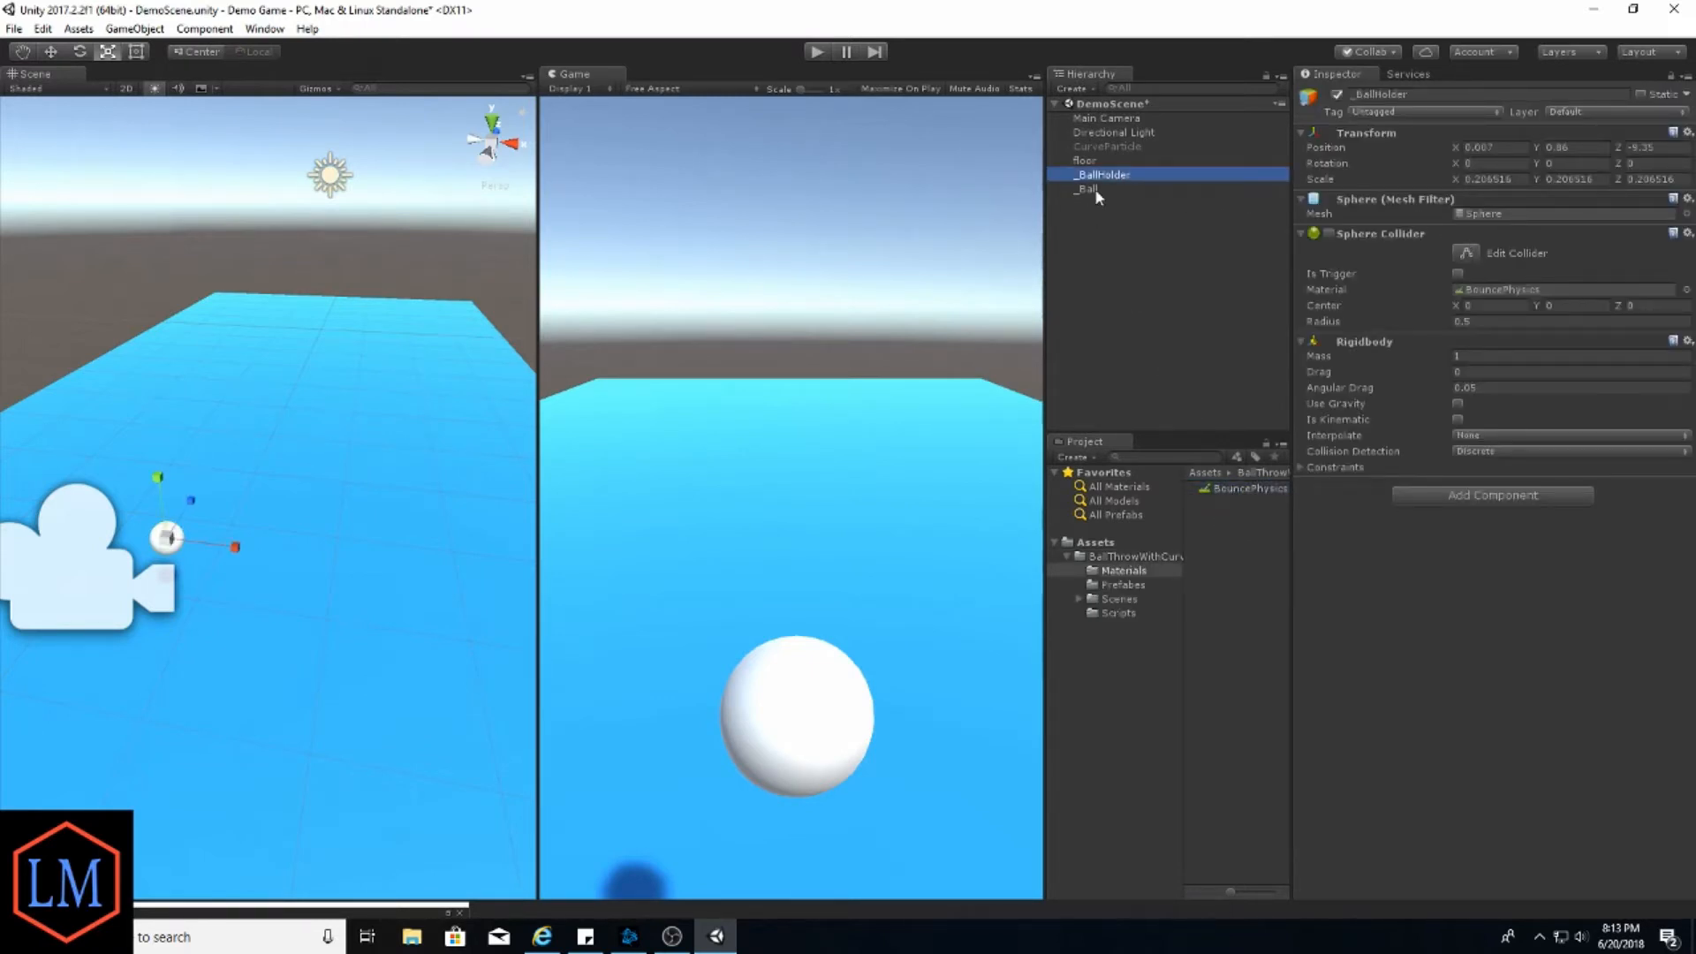
left_click(1109, 190)
left_click_drag(1090, 190, 1110, 175)
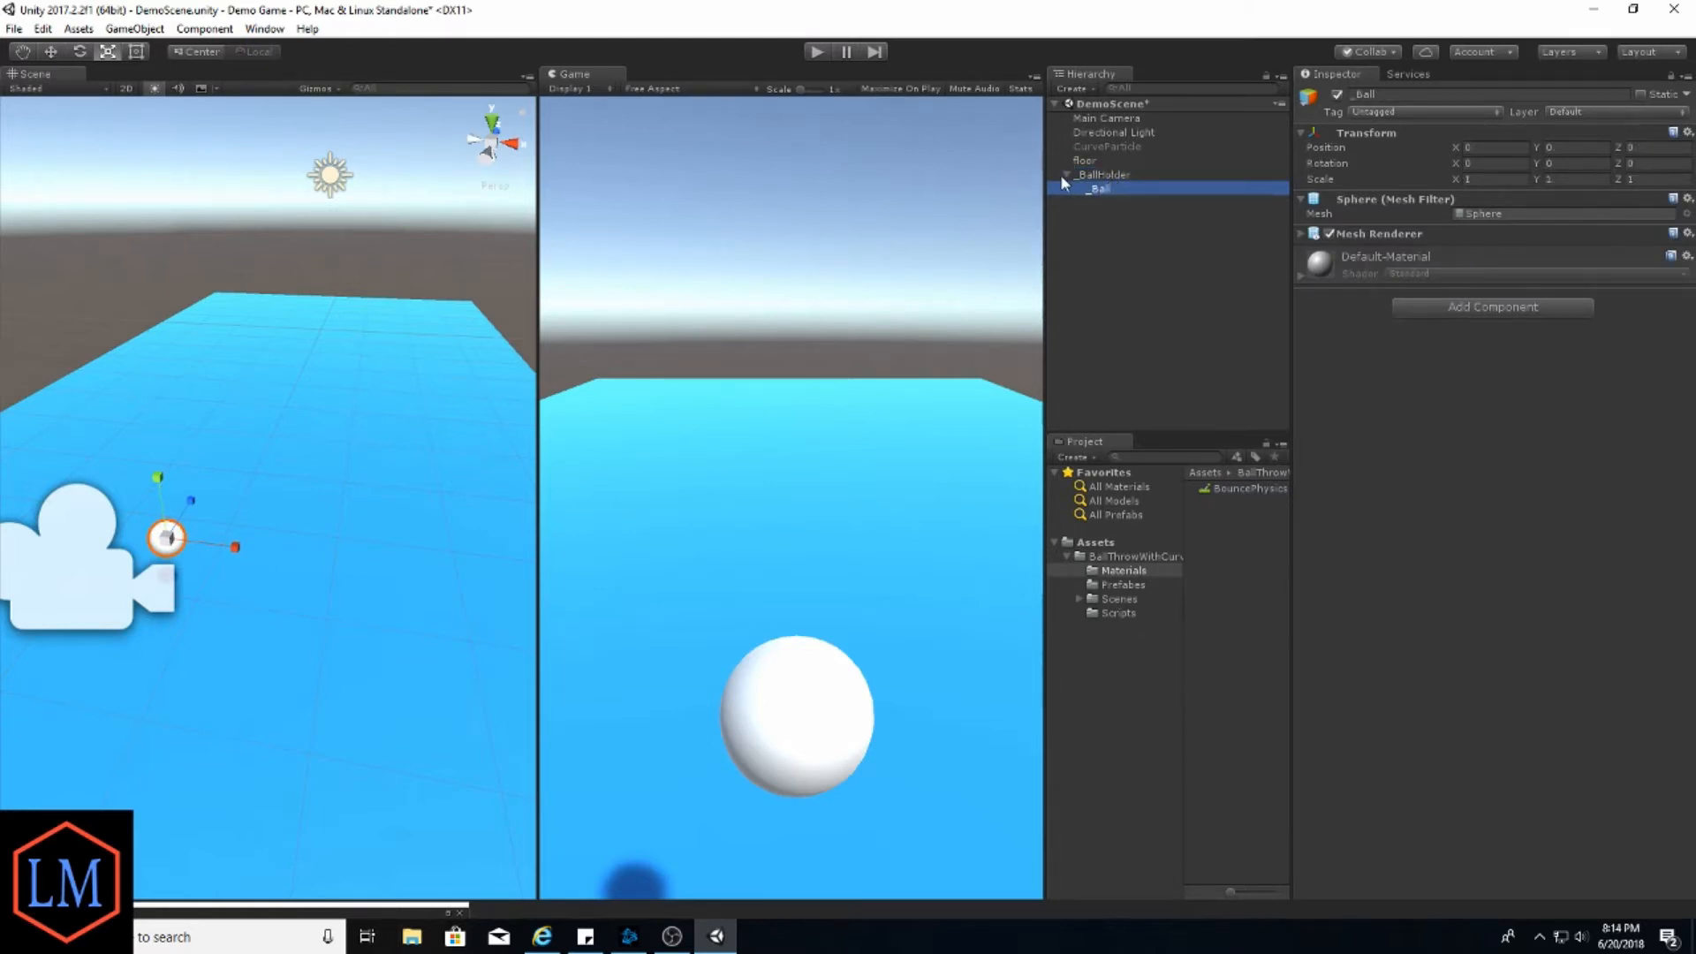
left_click(1065, 175)
left_click(1121, 174)
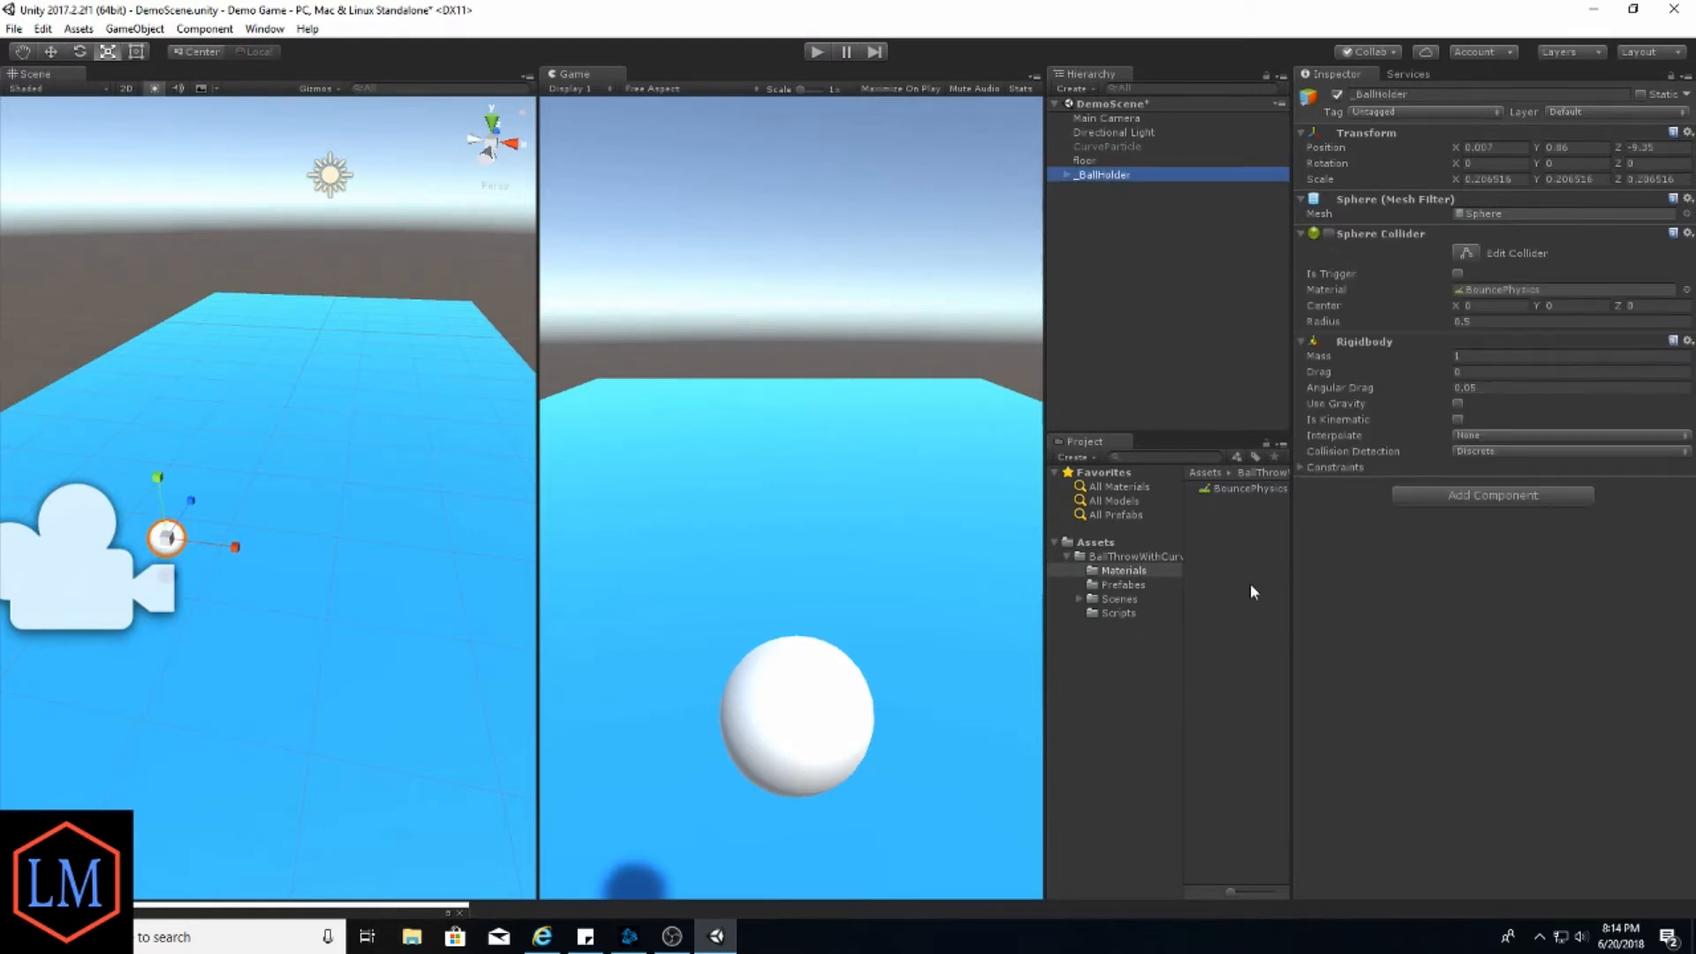
Create a folder named NewBallStuff inside the BallThrowWithCurve assets folder
left_click(1113, 556)
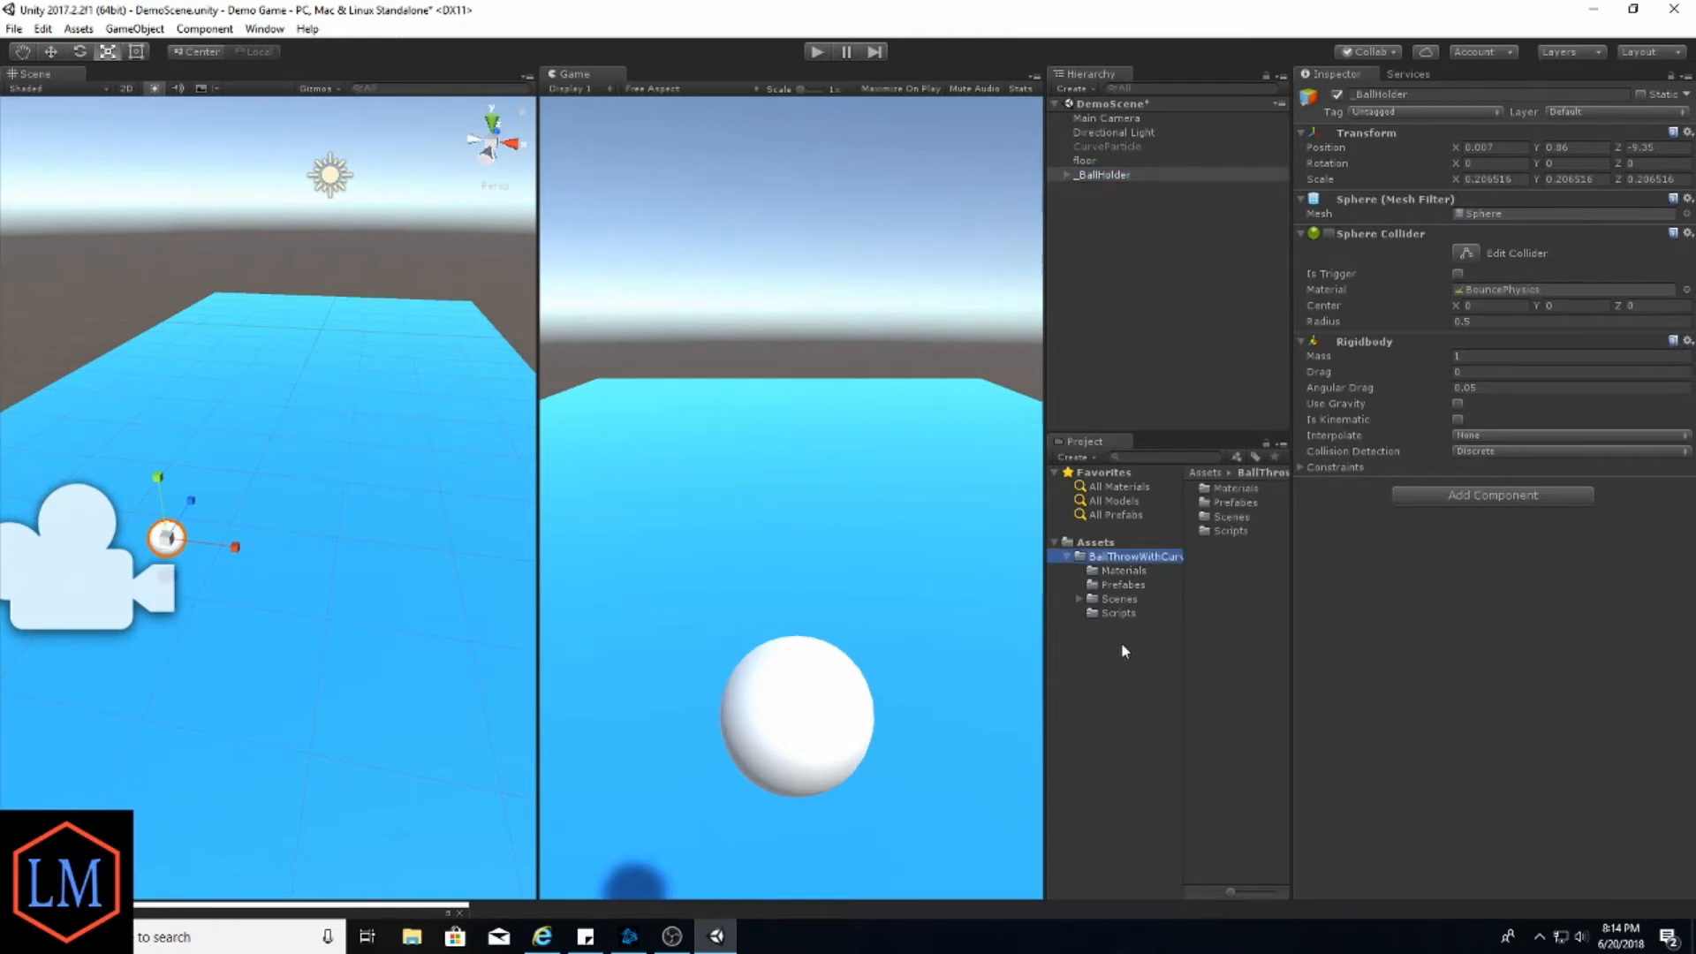
right_click(1245, 606)
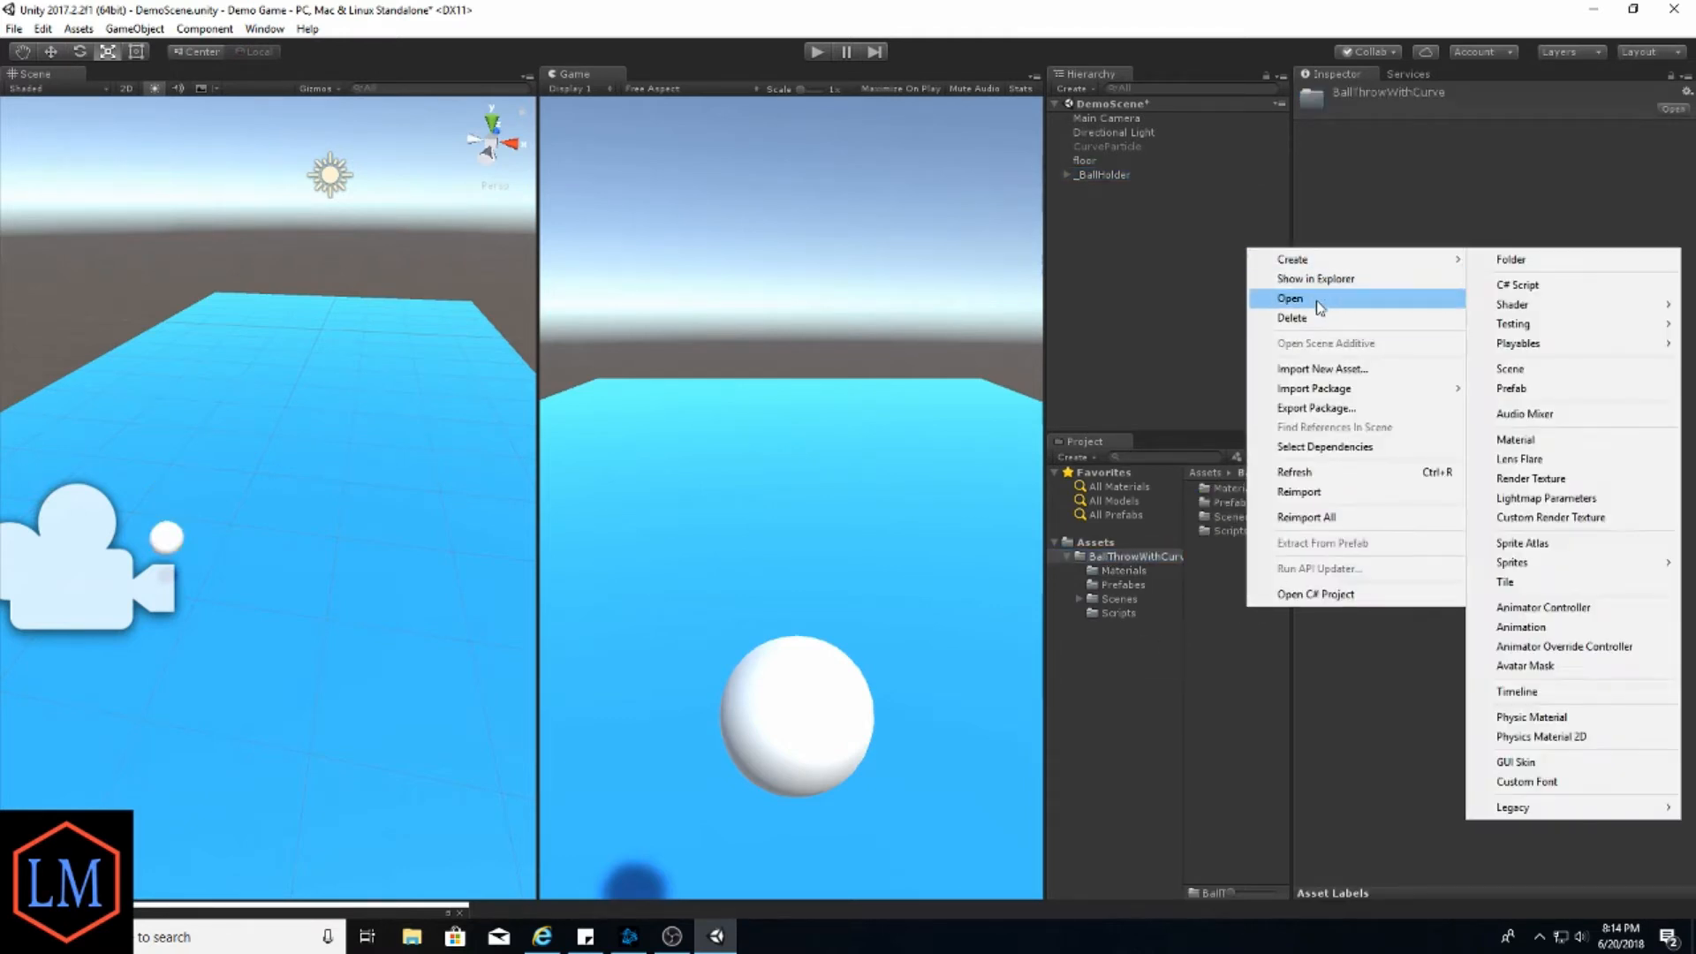
mouse_move(1325, 259)
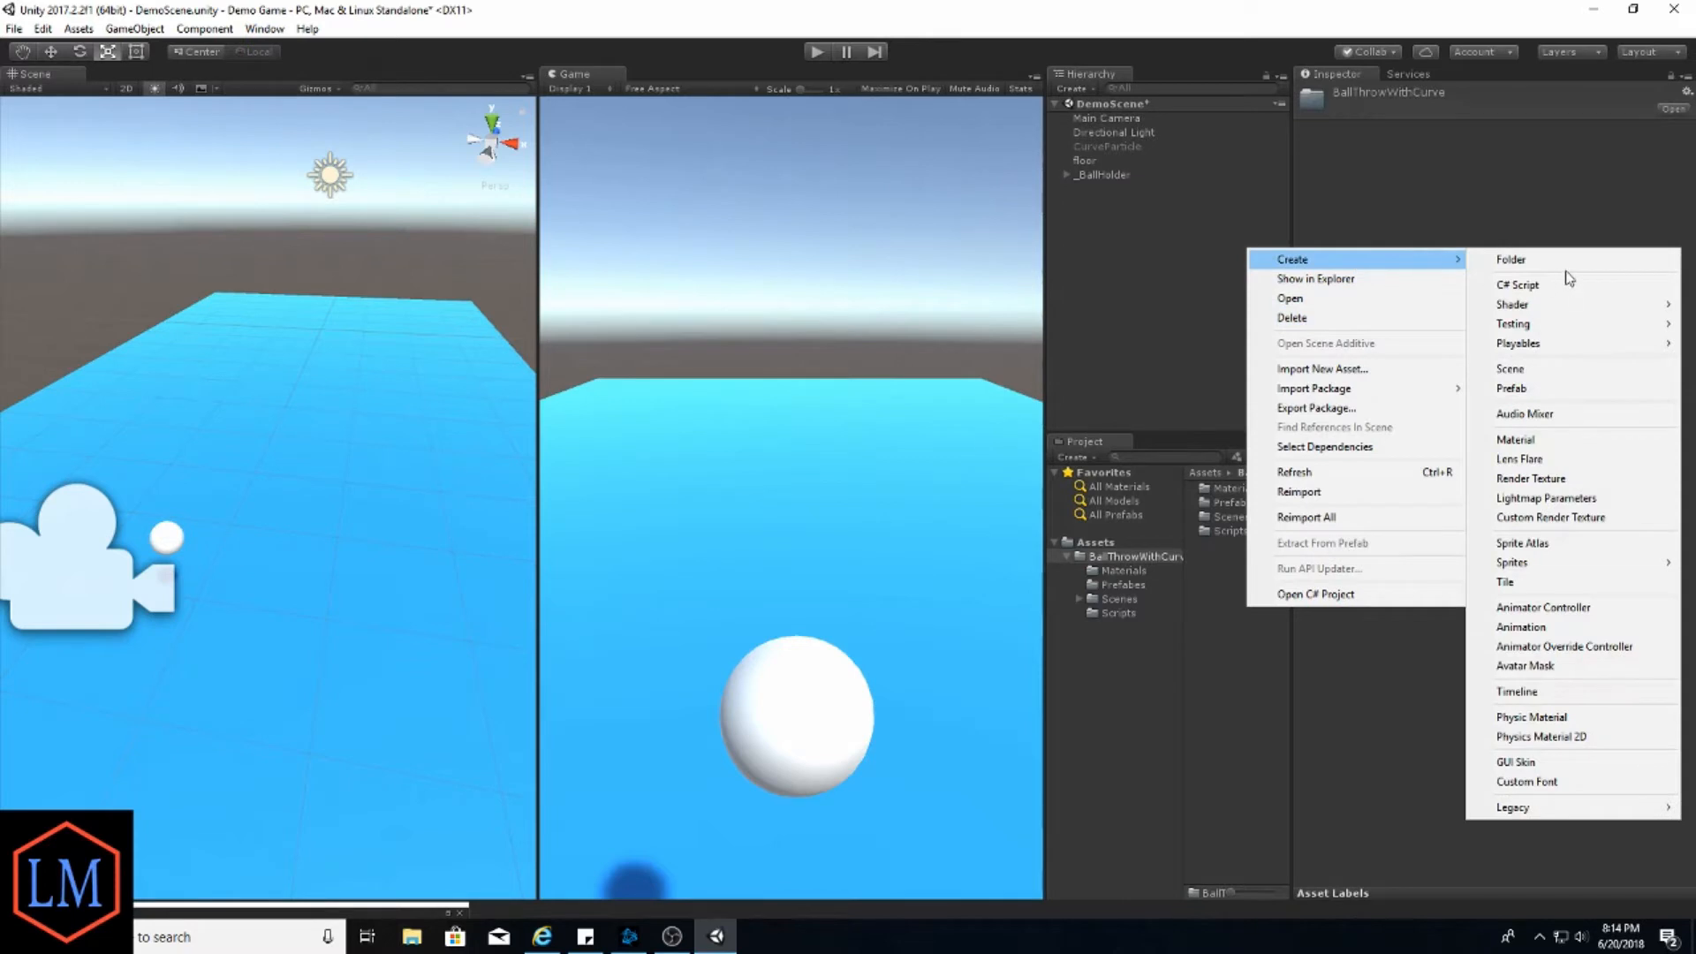
left_click(1540, 259)
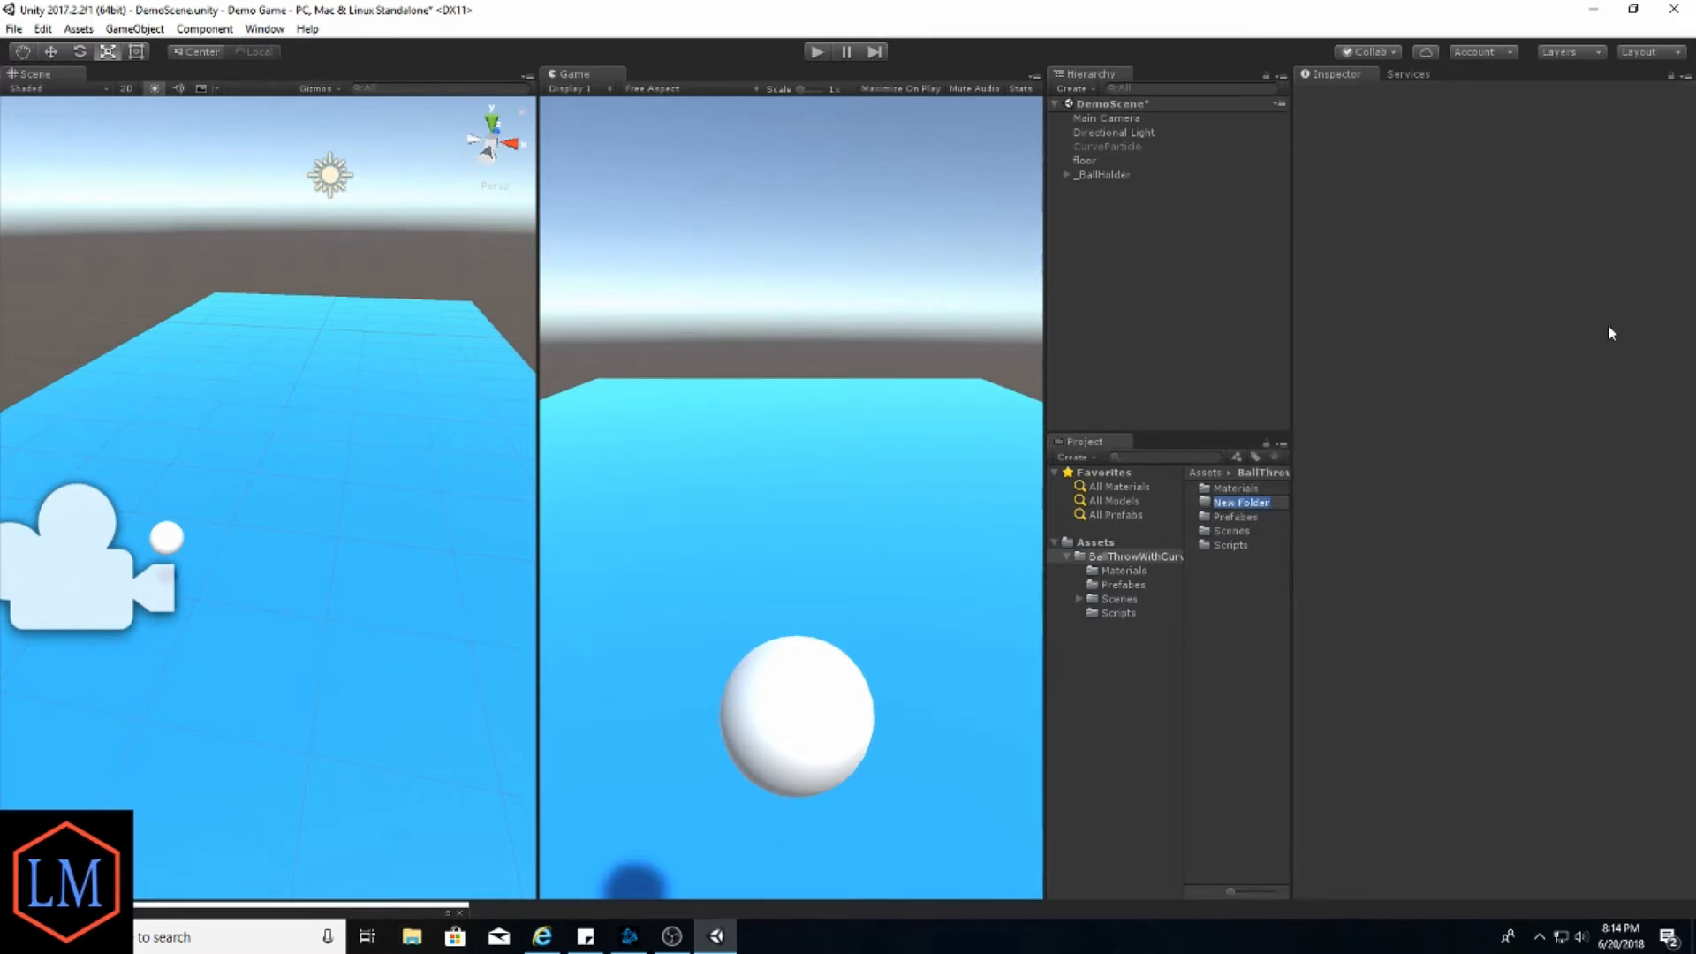
type("NewBallStuff")
key("Return")
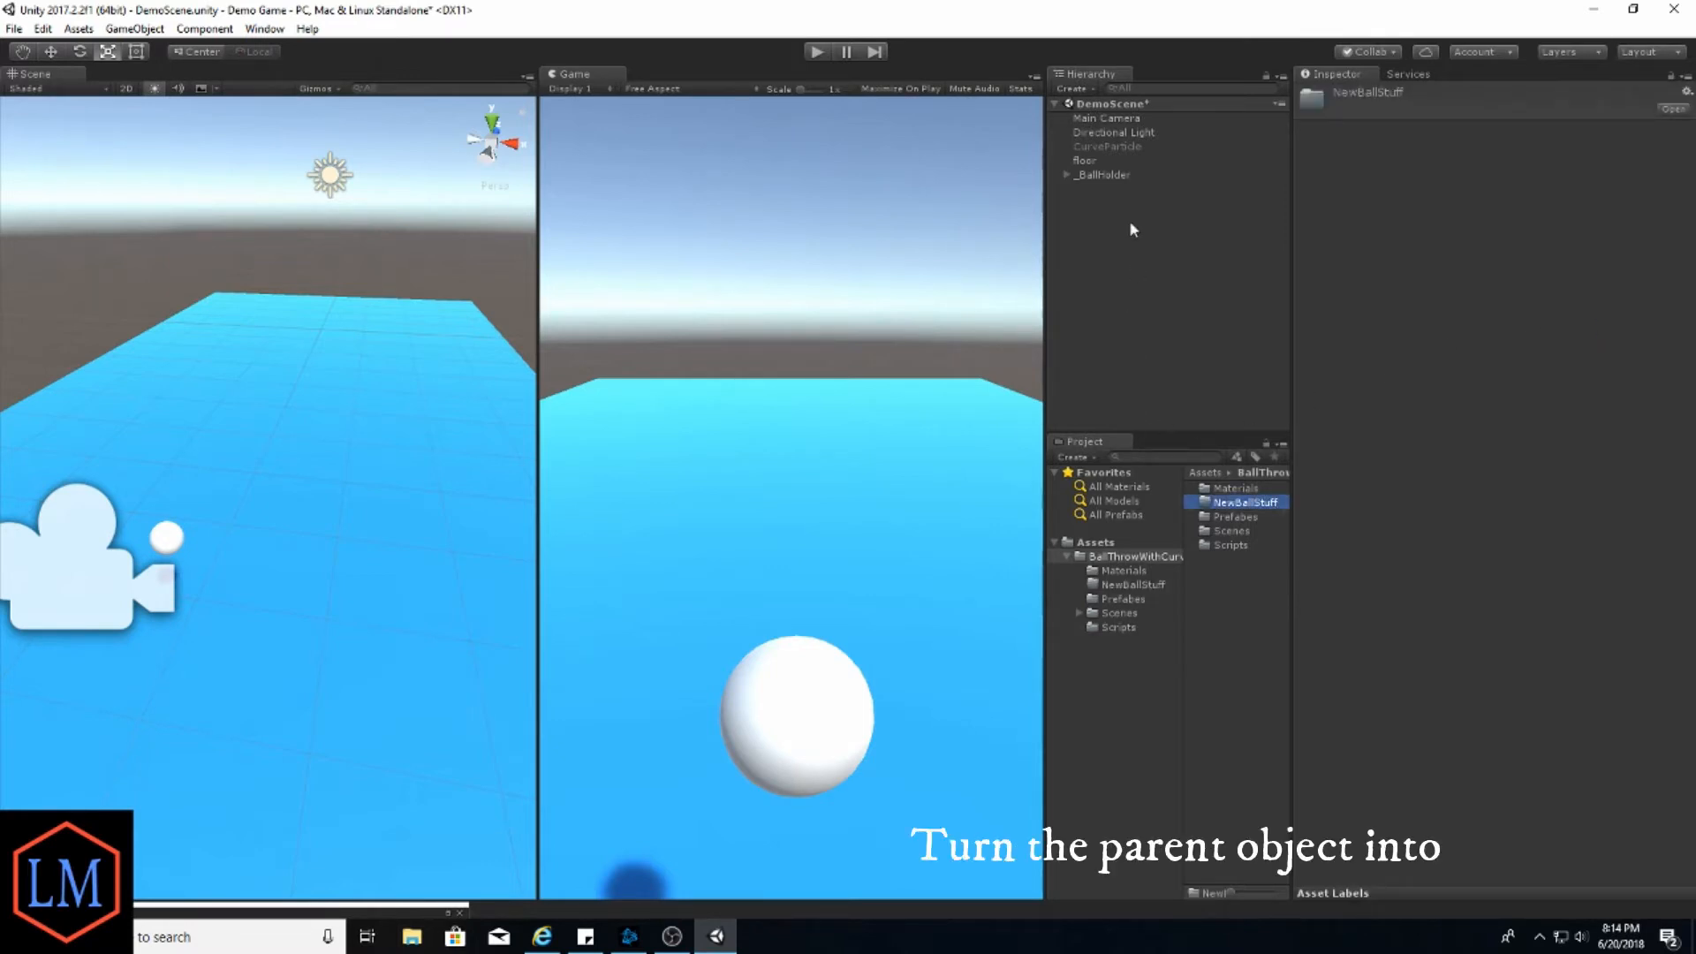
Turn _BallHolder into a prefab stored in the NewBallStuff folder, with the scene instance selected at the end
left_click_drag(1104, 174, 1296, 614)
double_click(1263, 503)
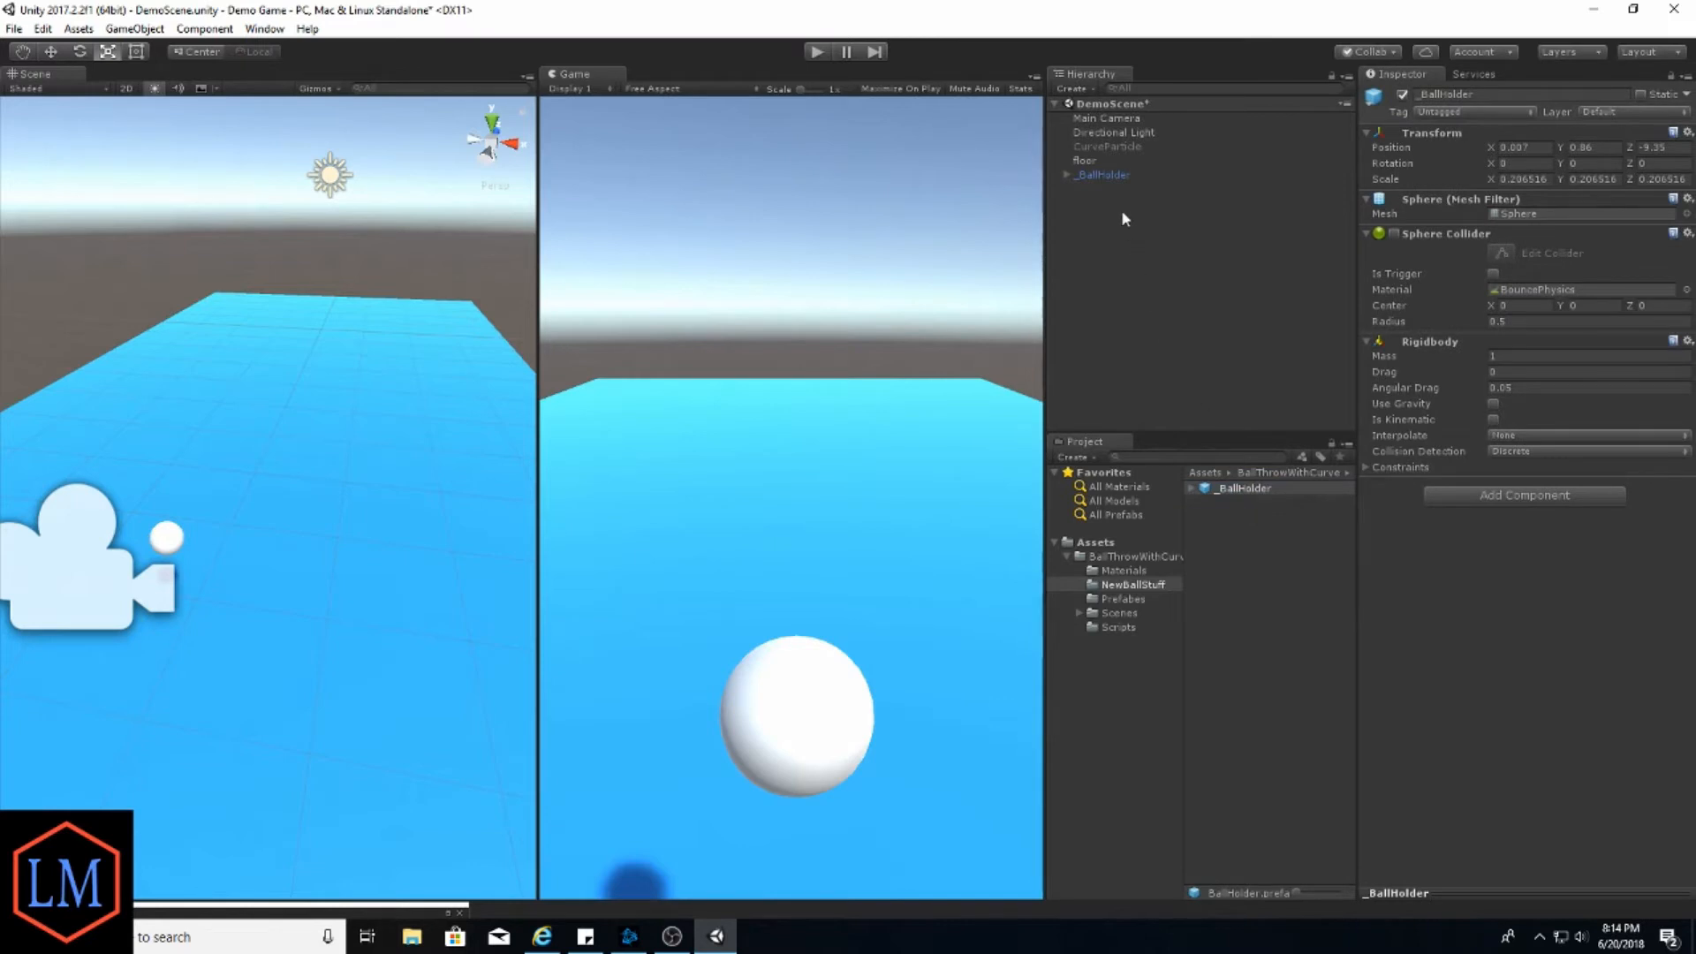
left_click(1111, 174)
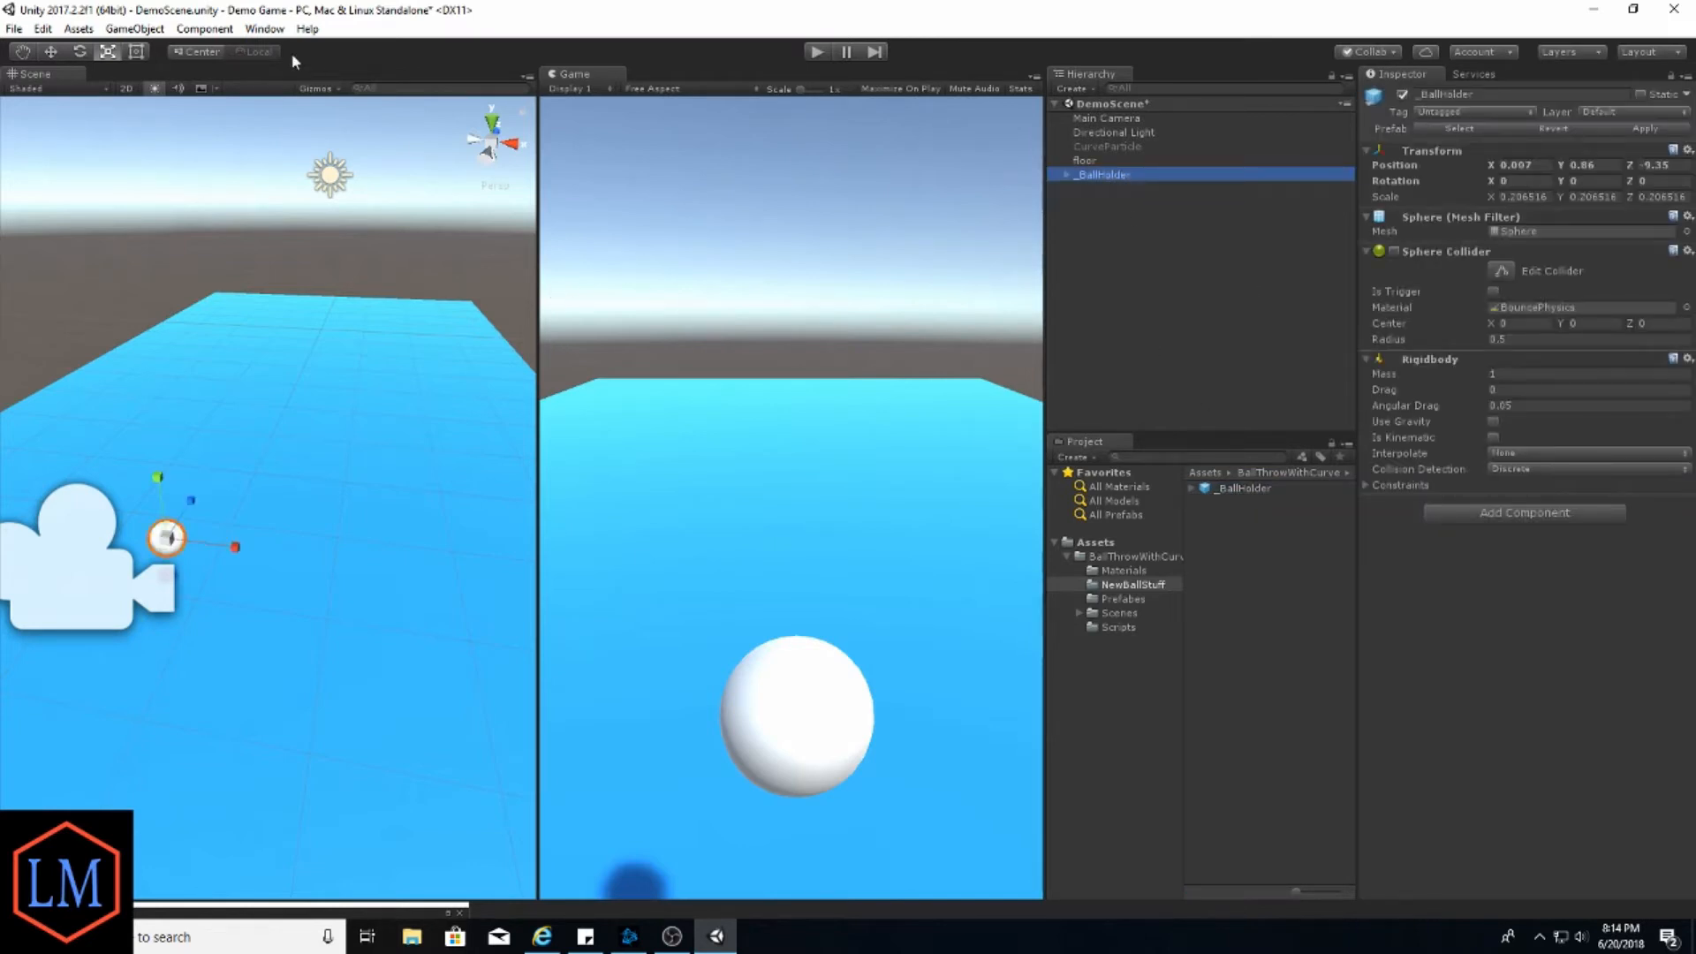
Add a cube named _BallThrower to the scene and scale it down uniformly to about 0.45
left_click(140, 29)
mouse_move(250, 88)
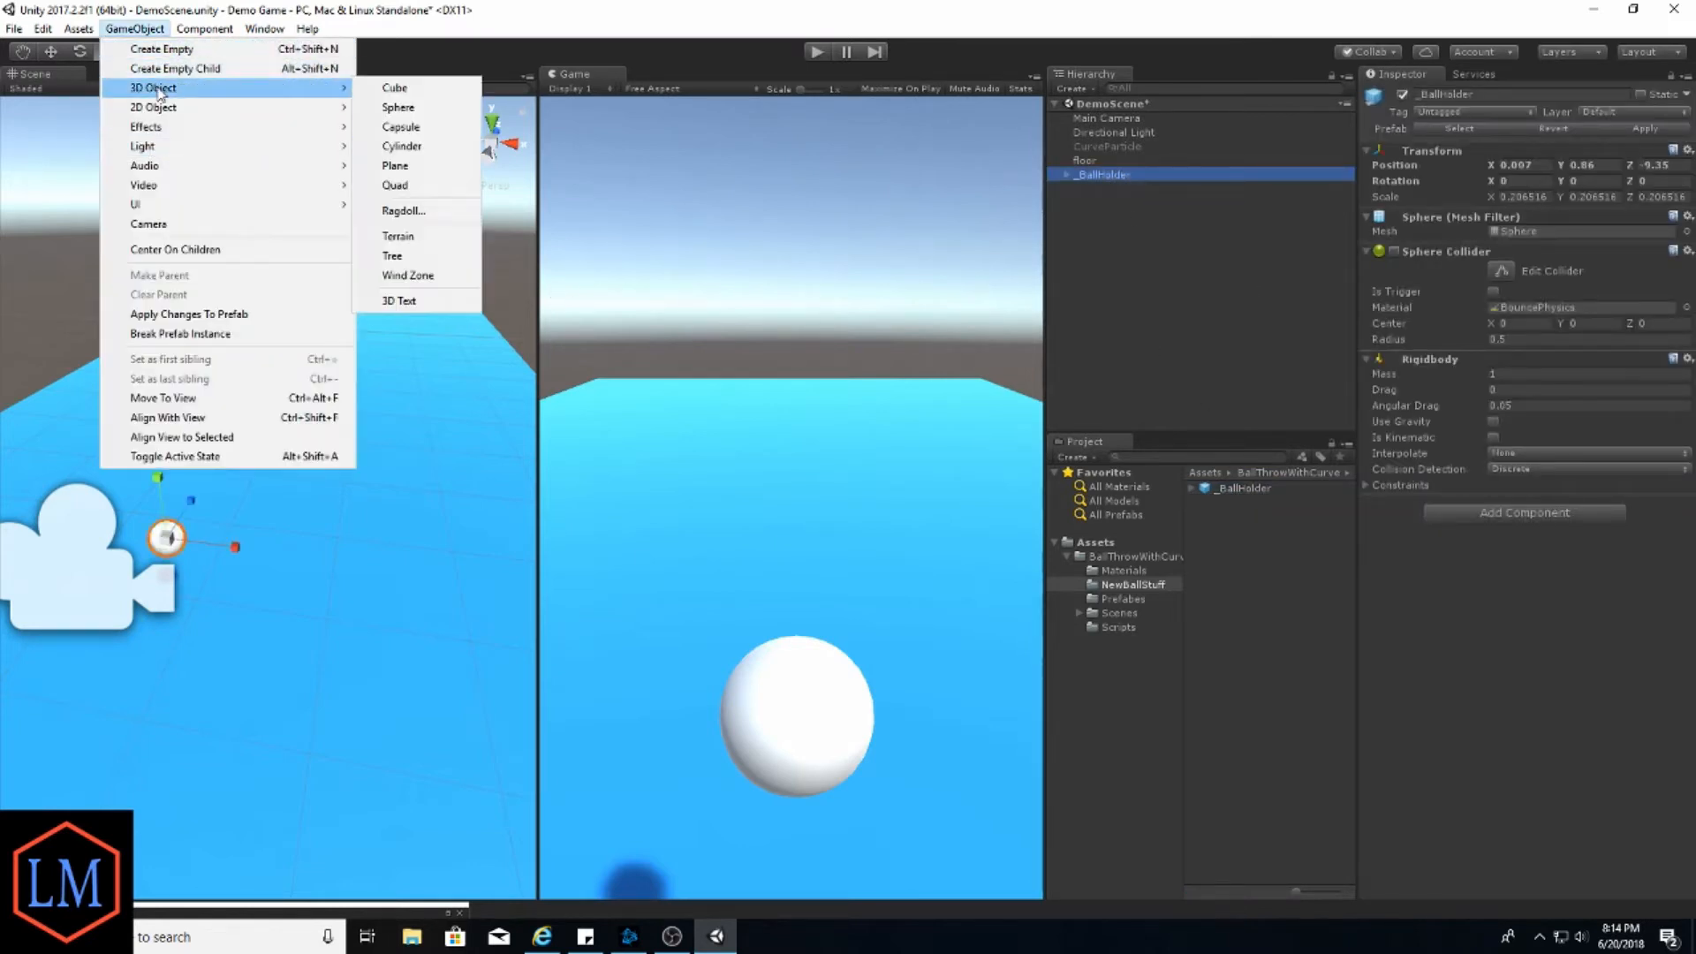
left_click(417, 89)
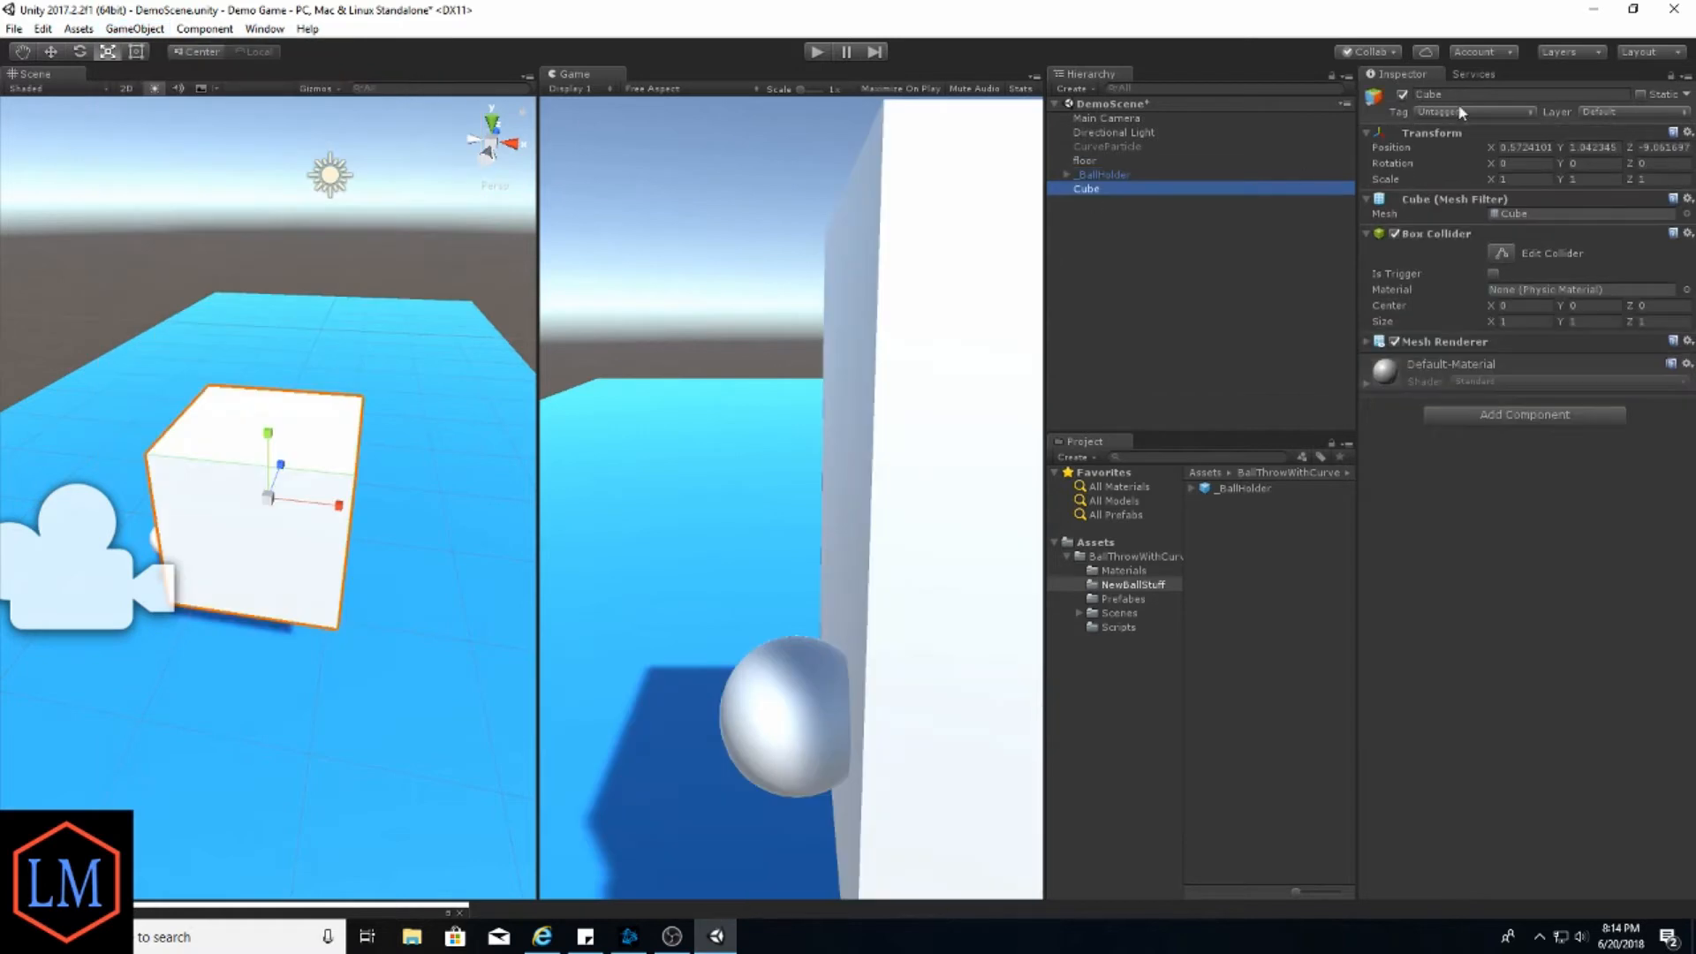
left_click(1480, 92)
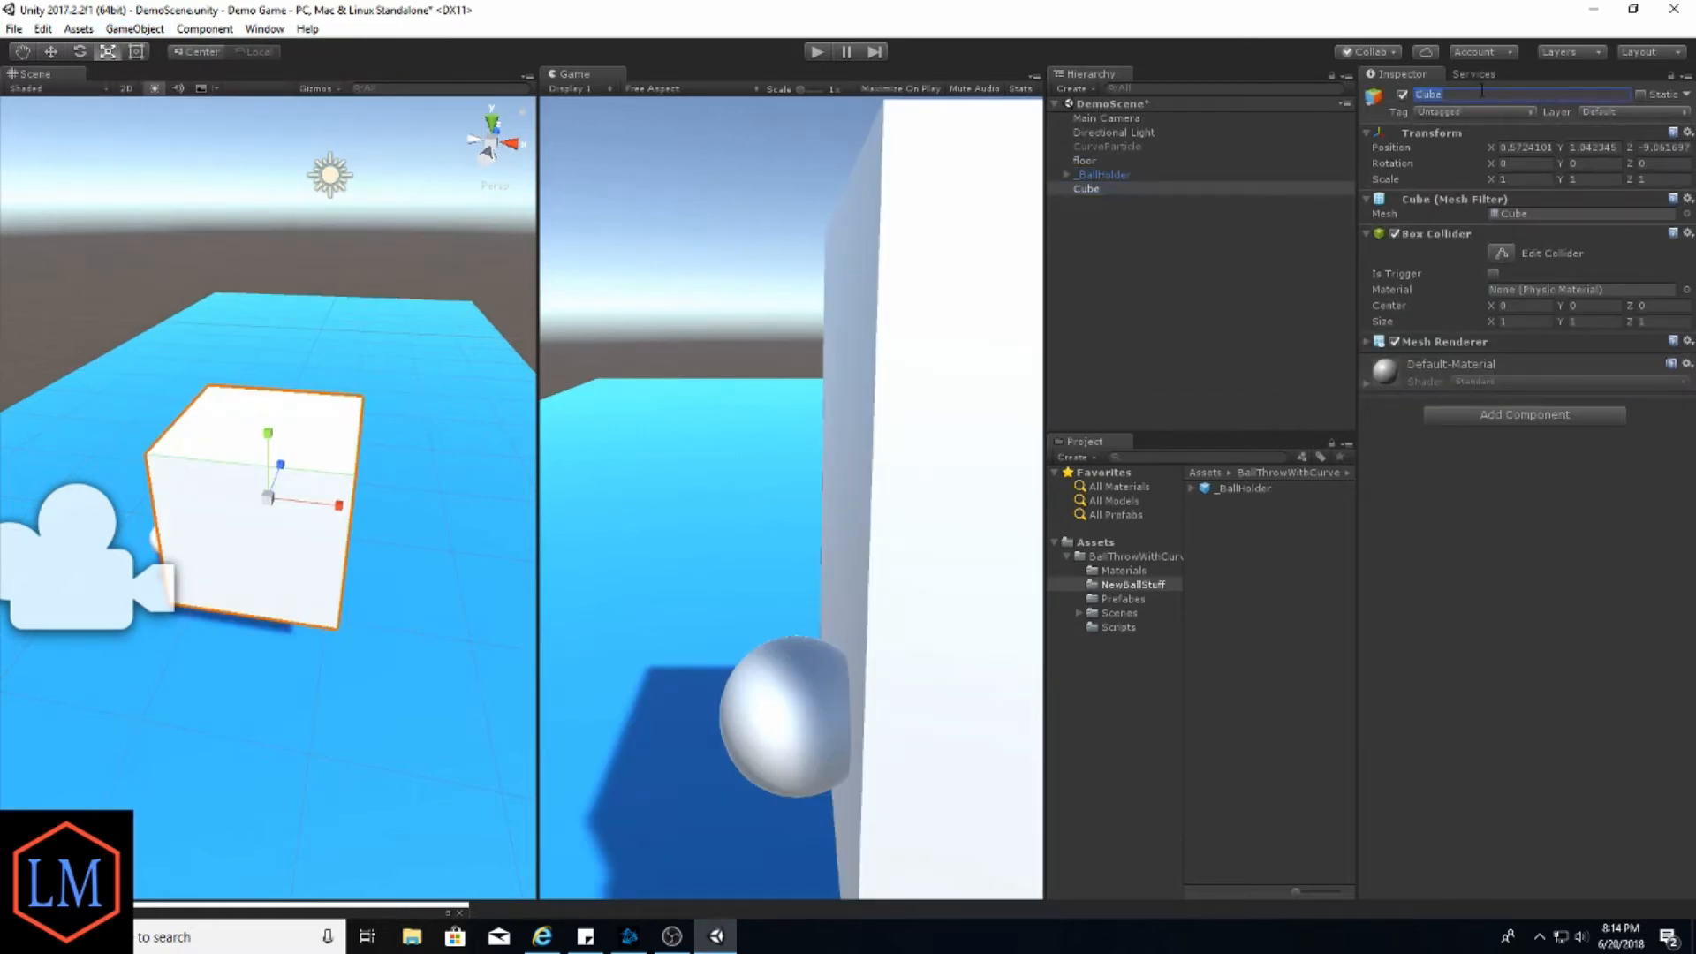
key("BackSpace")
type("_BallThrower")
key("Return")
left_click_drag(268, 502, 226, 520)
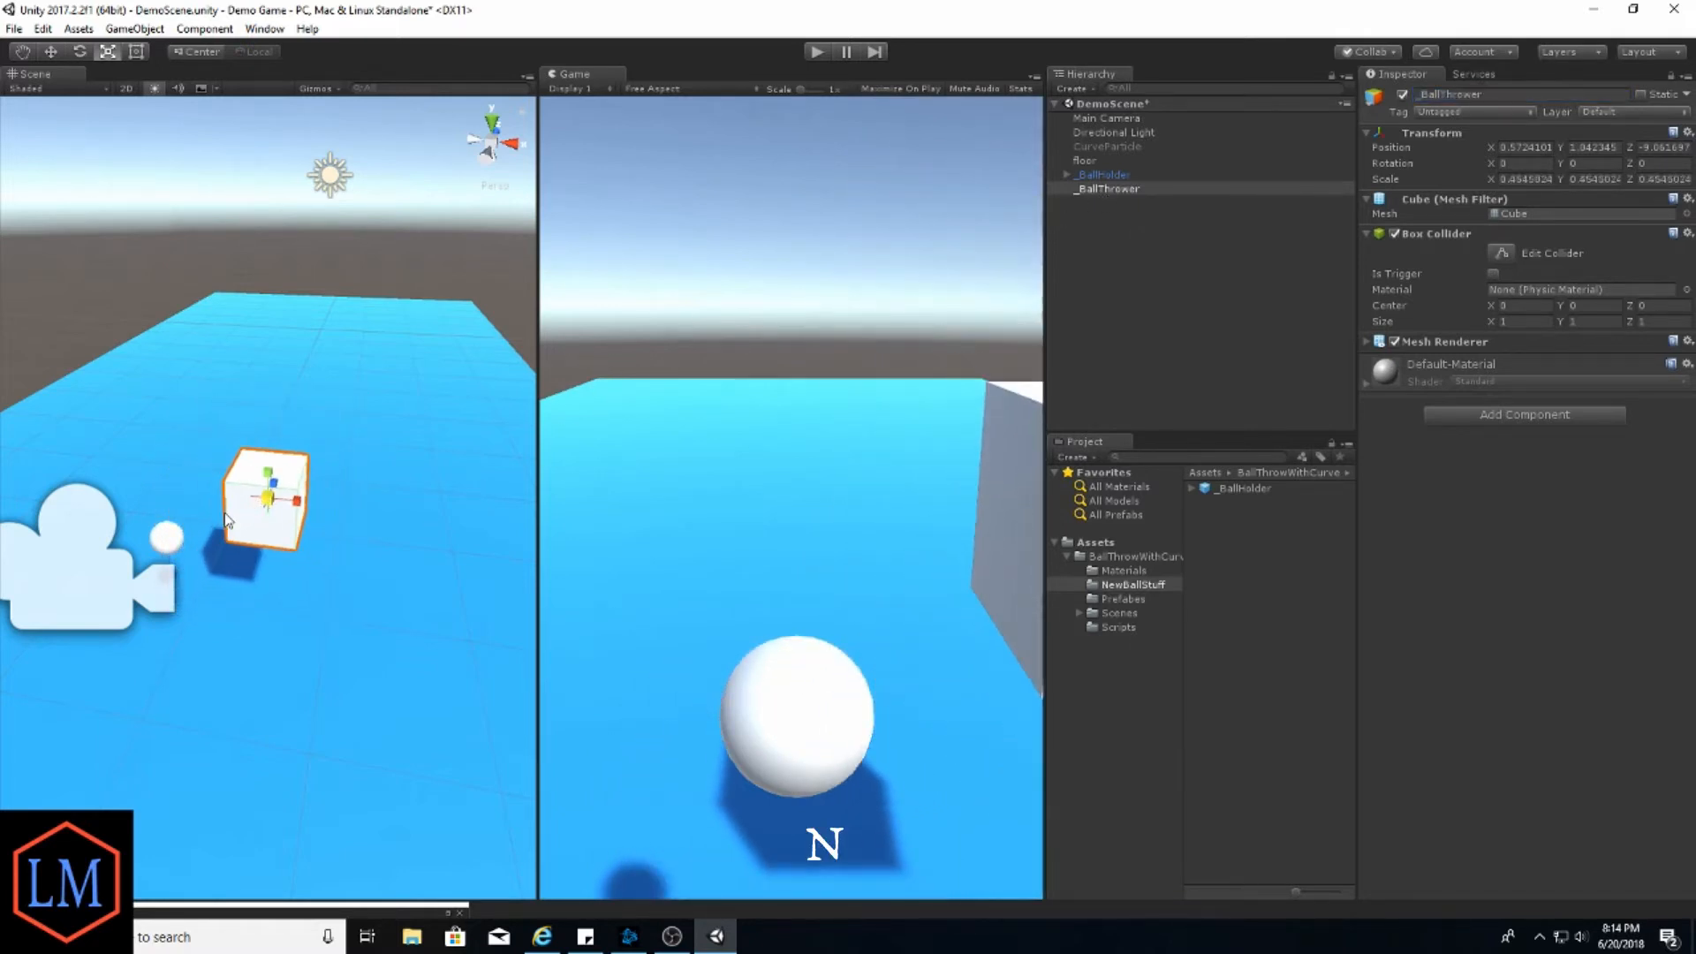
Copy the Transform component values from _BallHolder and paste them onto _BallThrower
left_click(1117, 174)
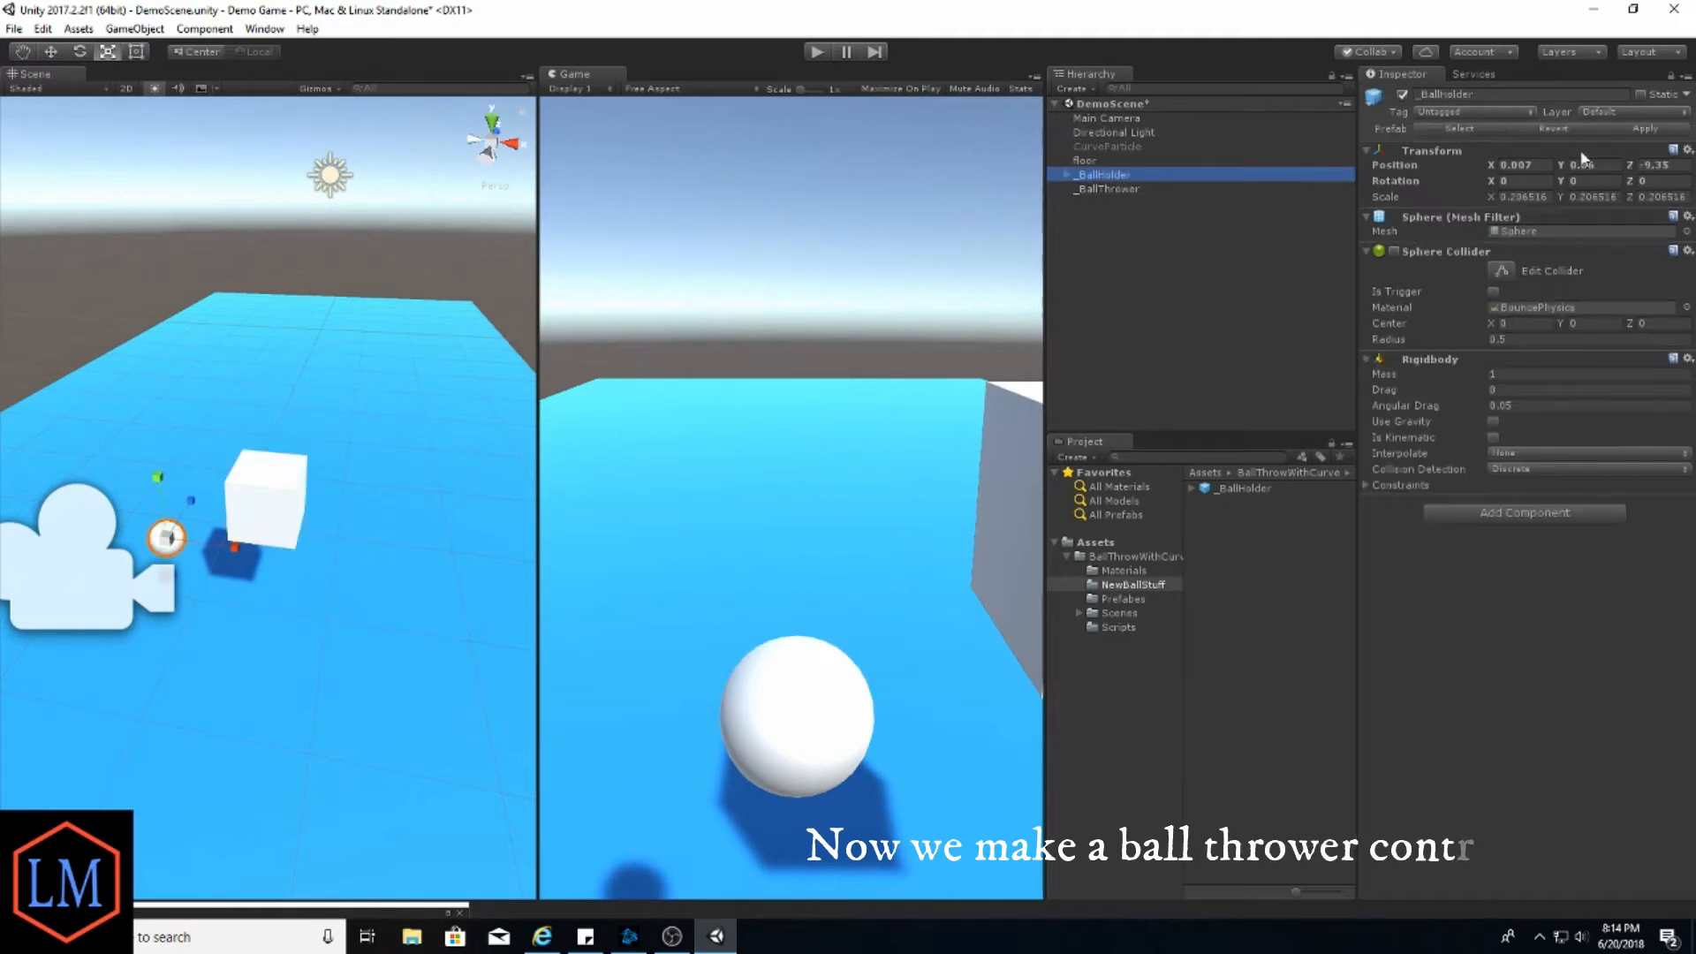
left_click(1644, 165)
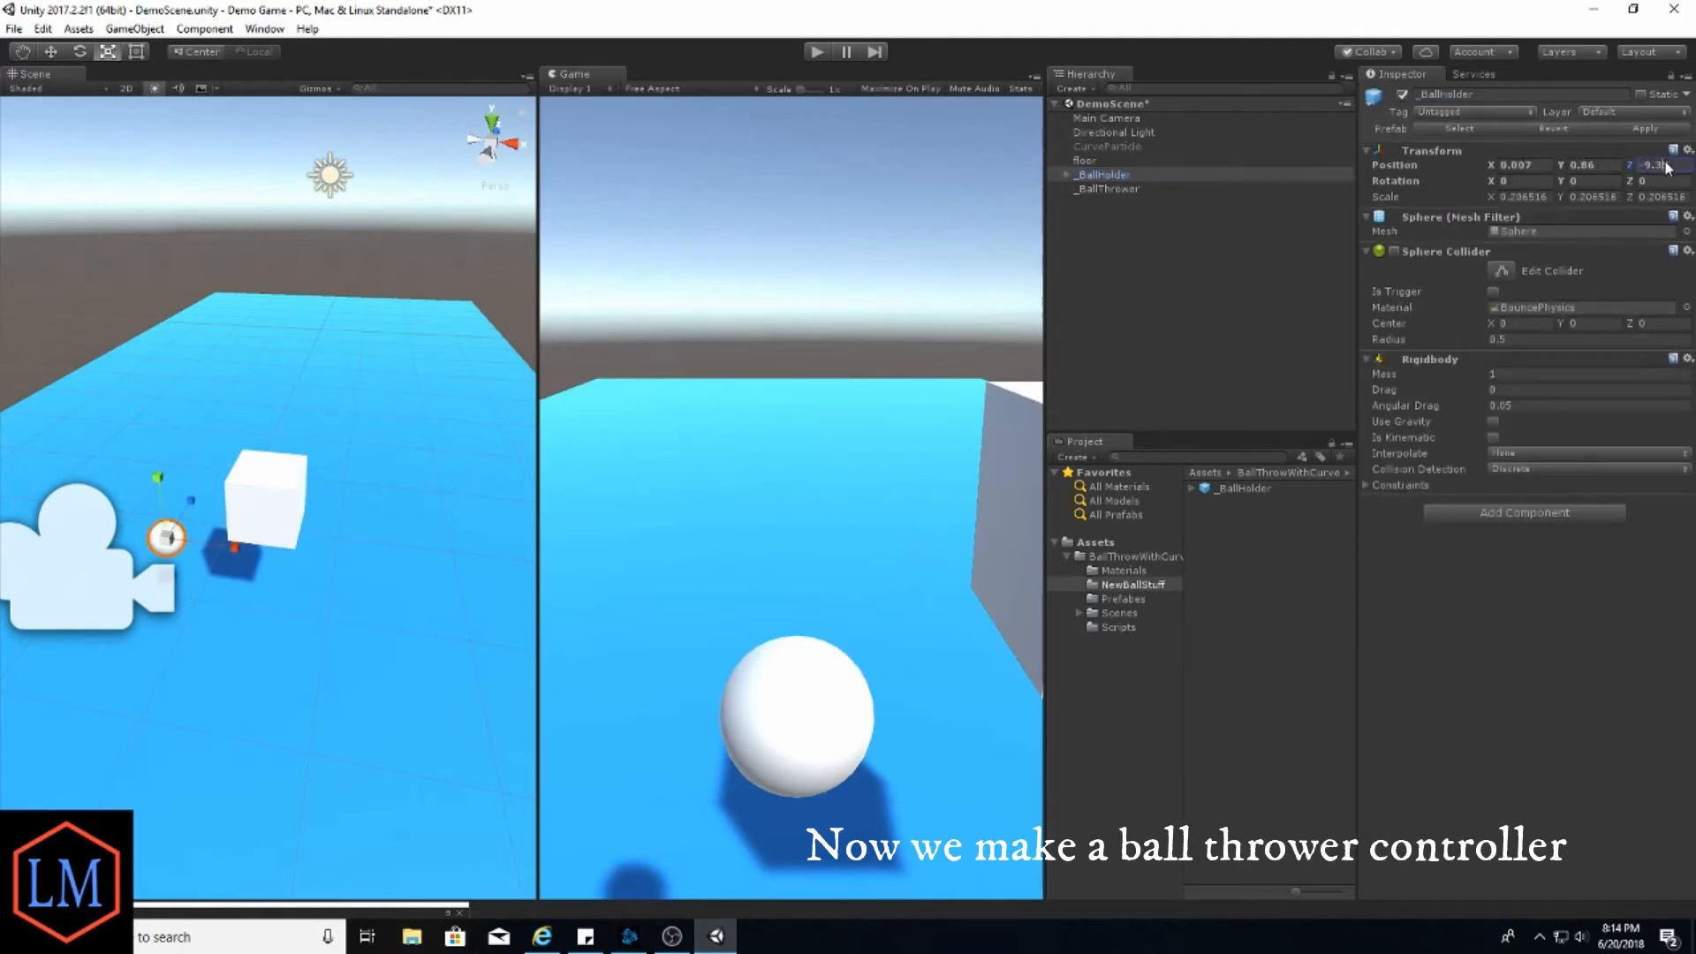
key("shift+Tab")
key("shift+Tab")
left_click(1687, 151)
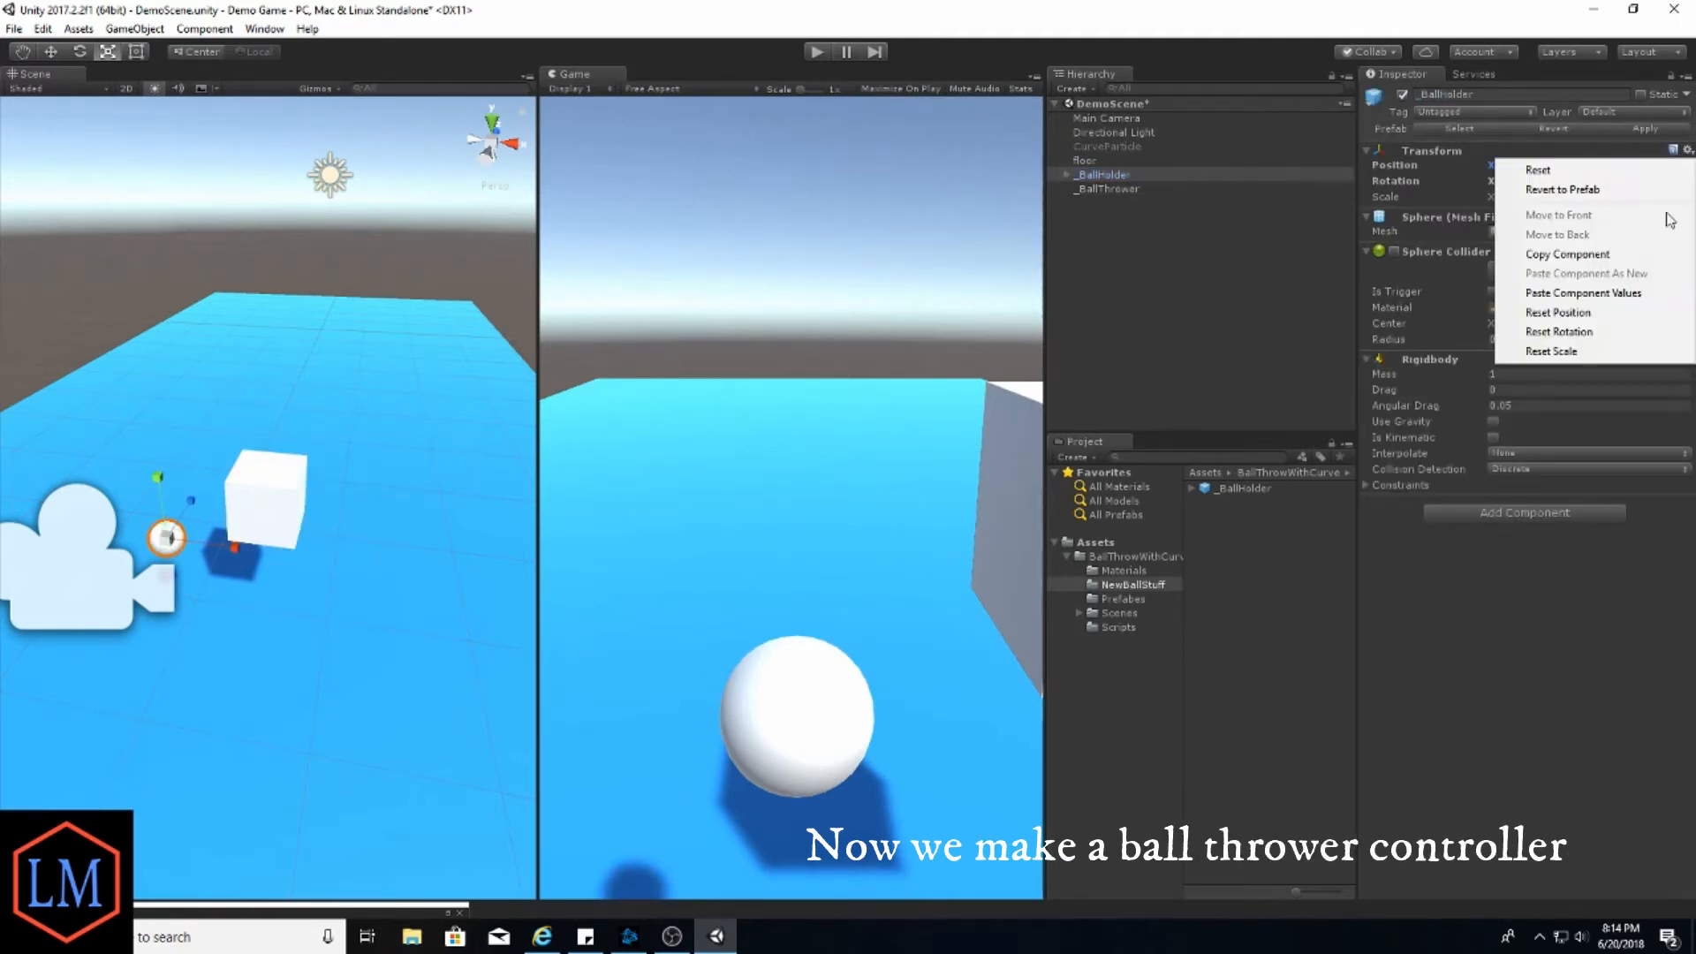
left_click(1572, 250)
left_click(1109, 189)
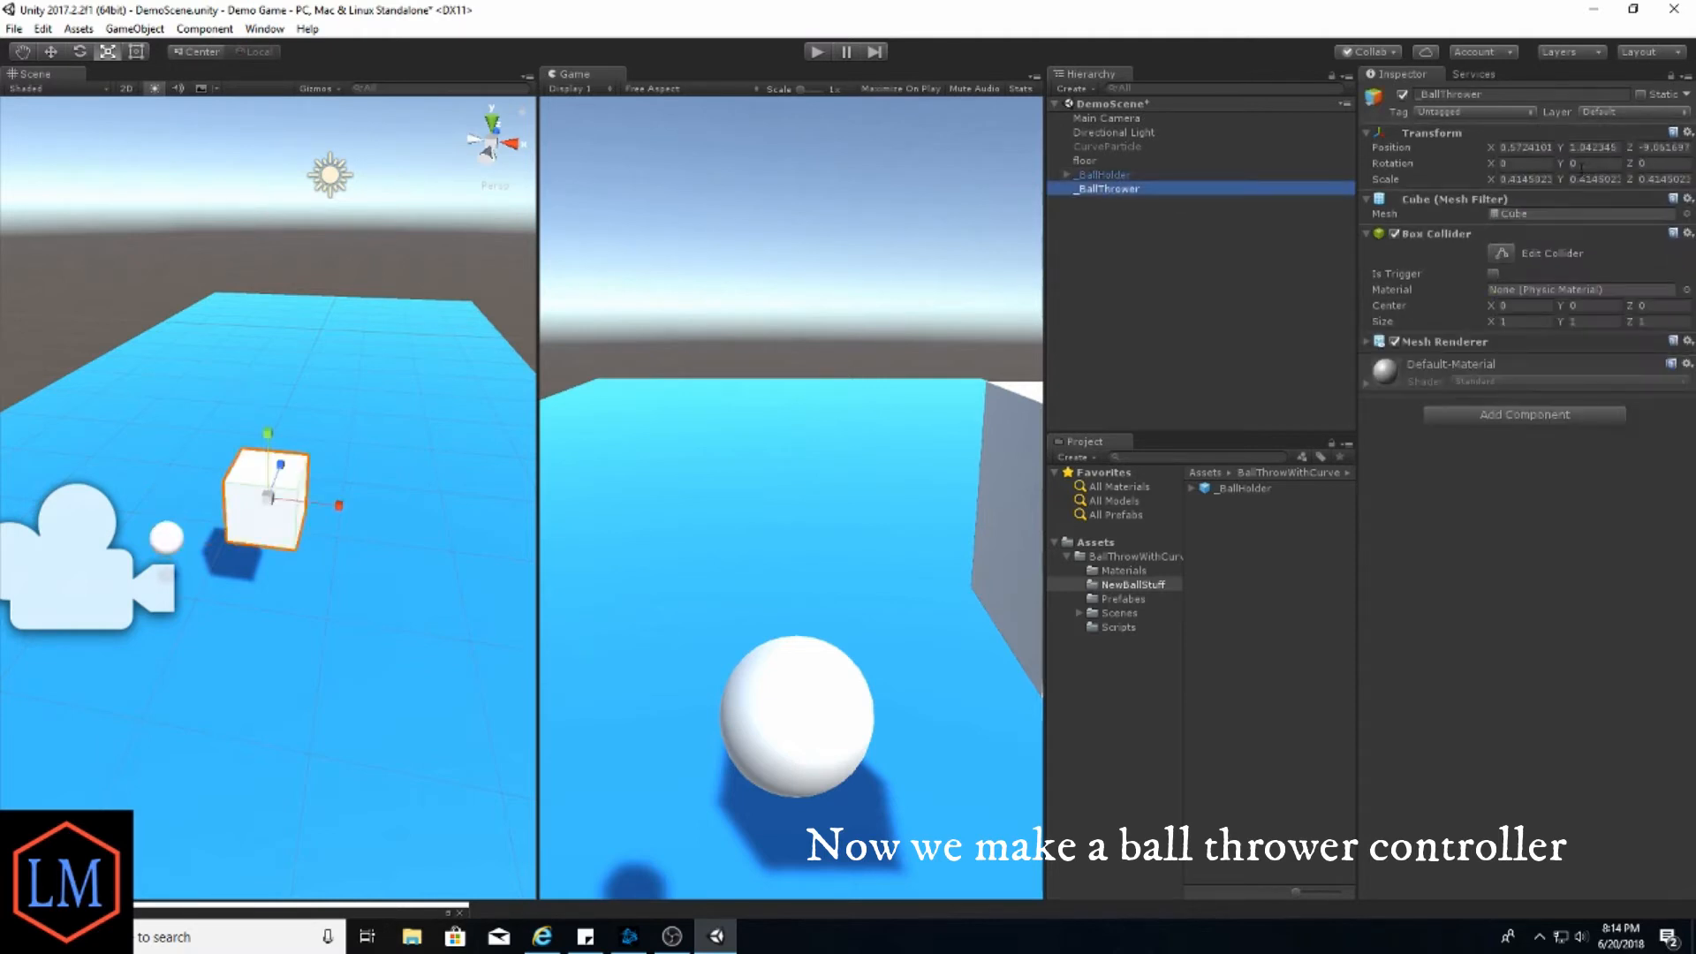
left_click(1688, 132)
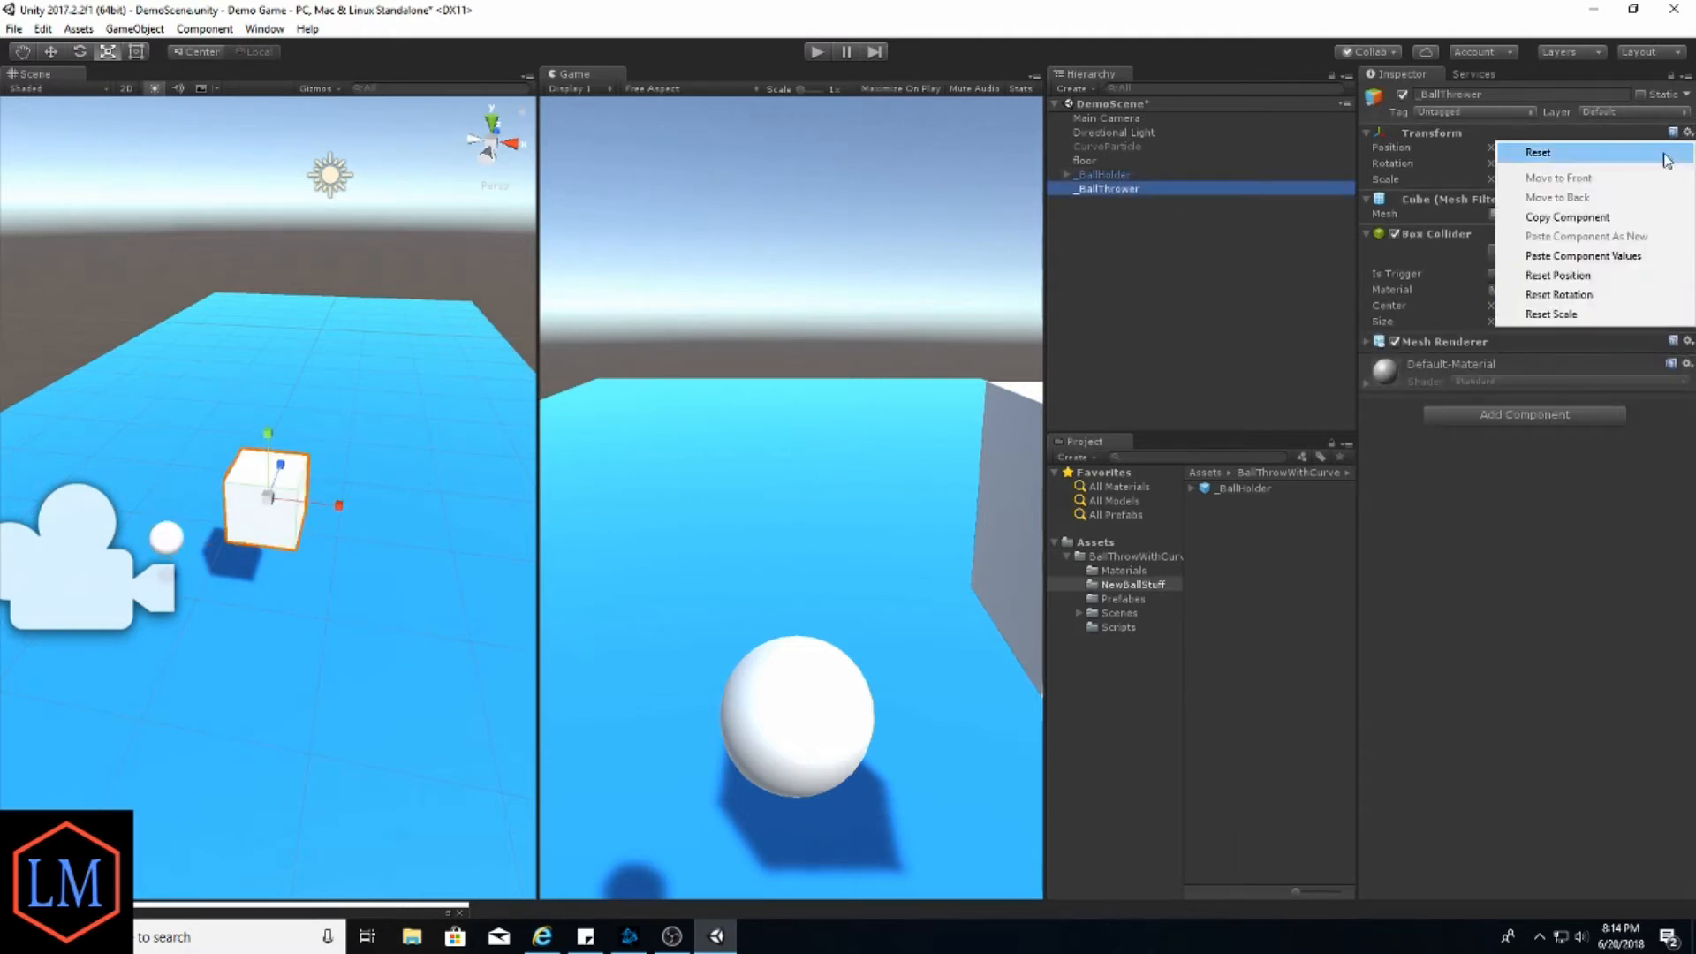
left_click(1609, 256)
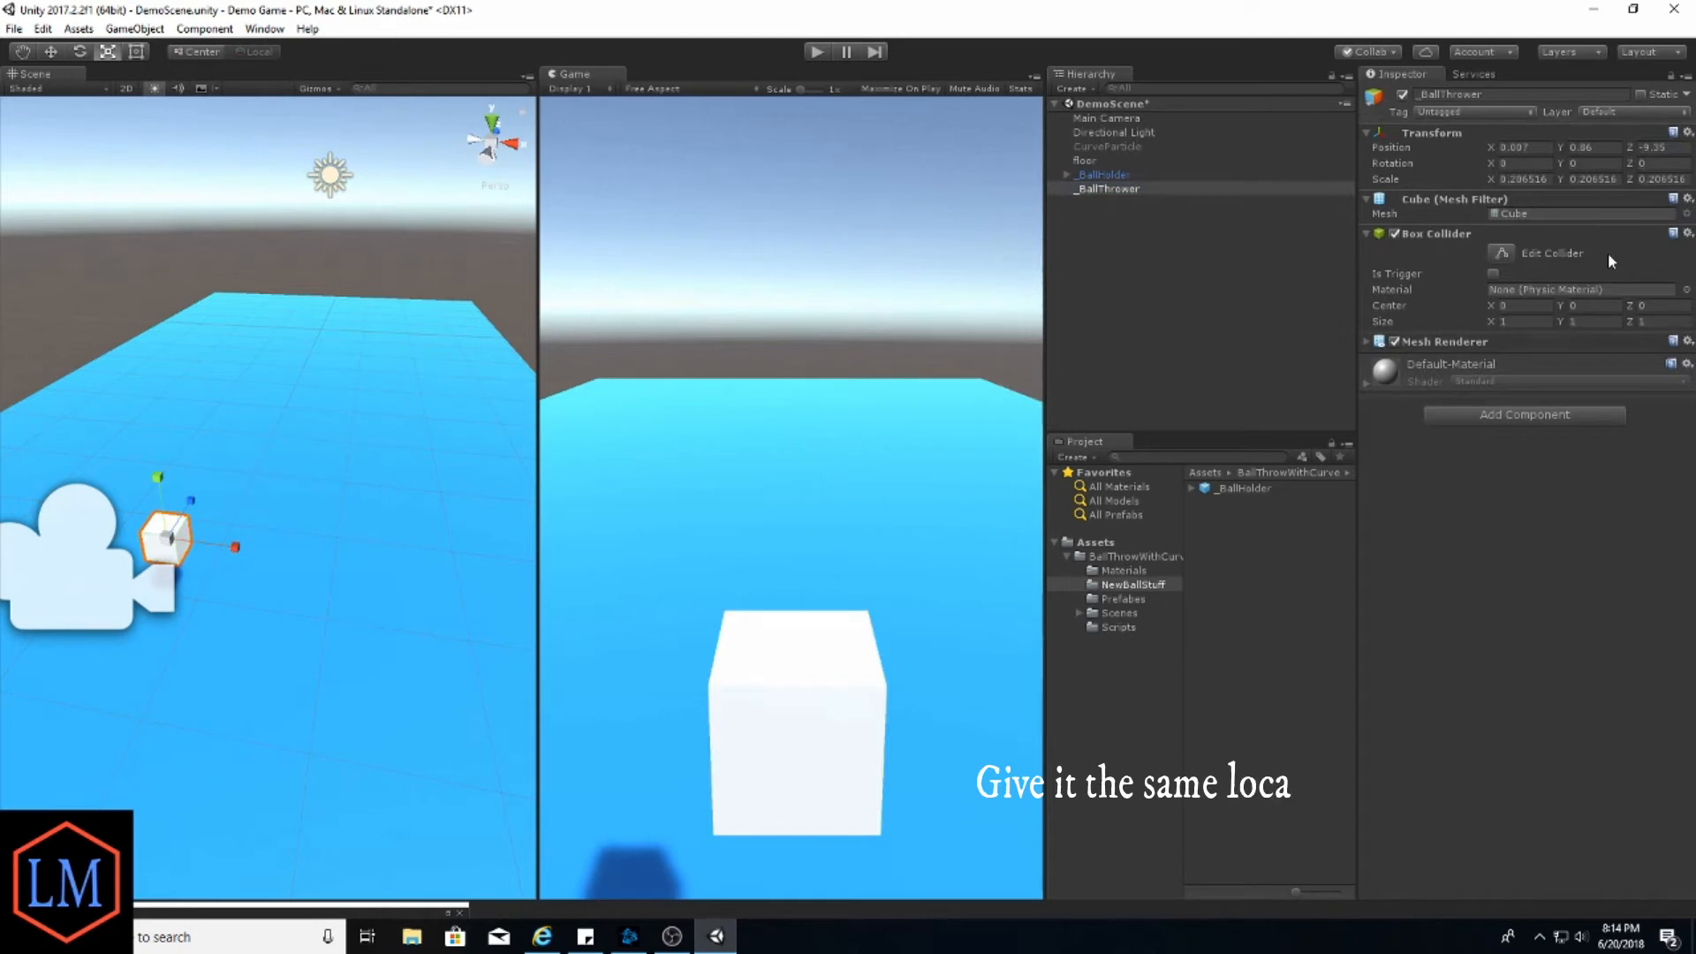
Turn off the Mesh Renderer of _BallThrower and frame the object in the scene view
left_click(1394, 341)
key("f")
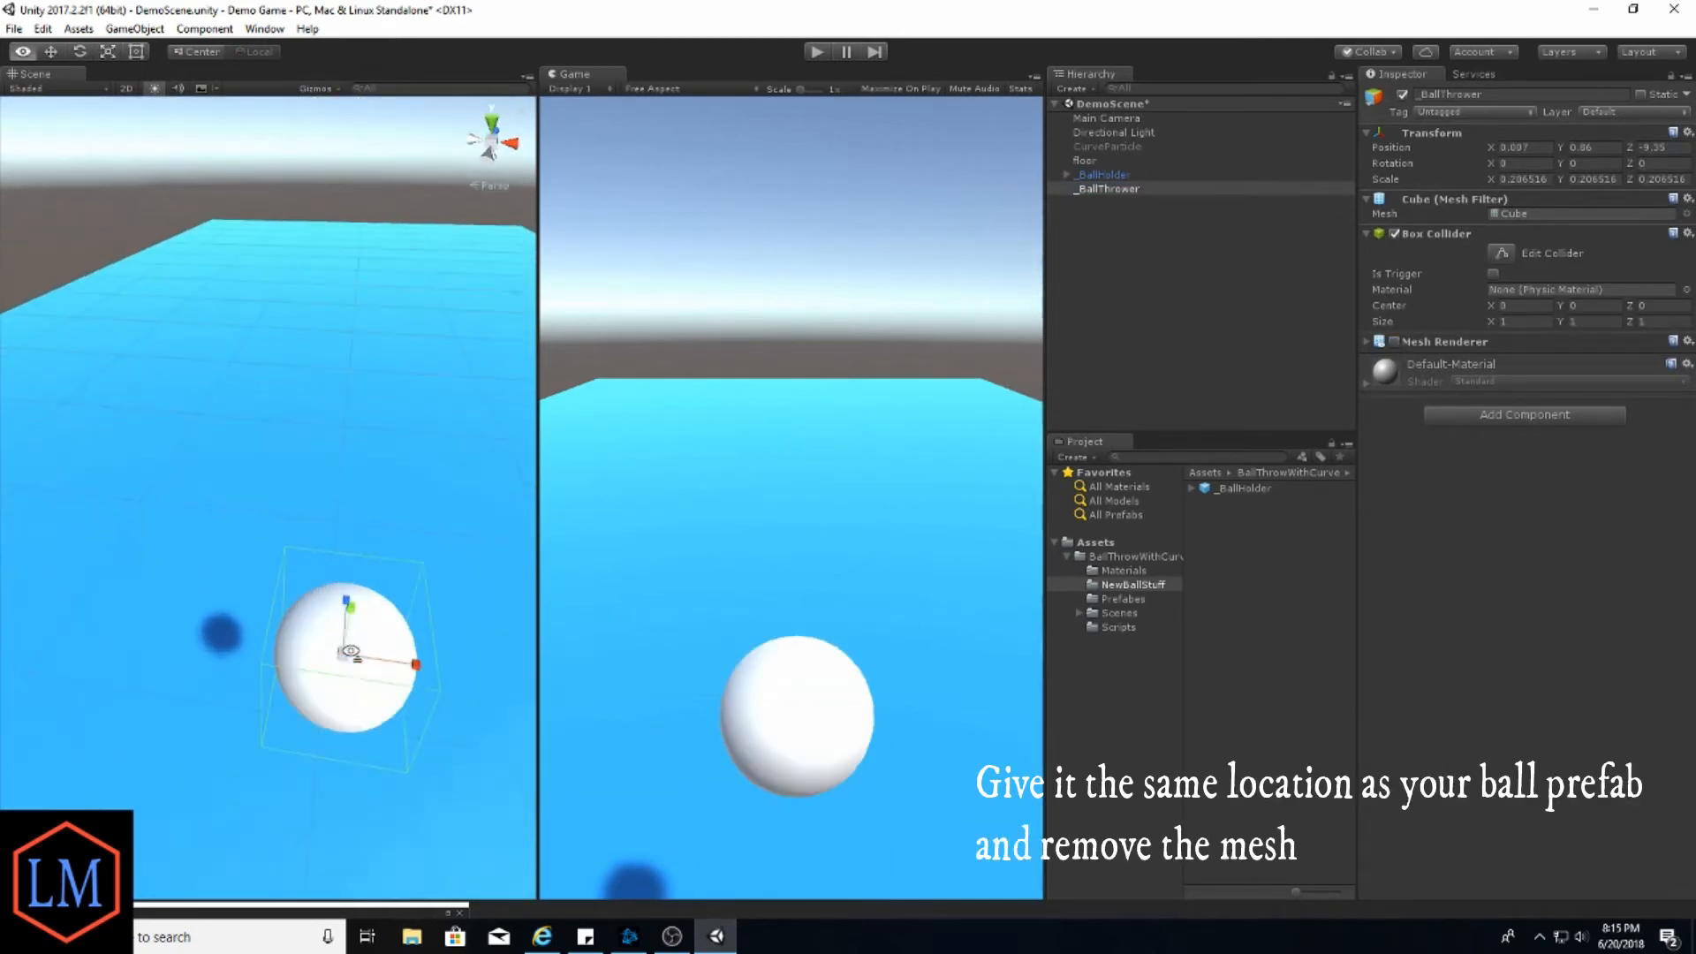
key("r")
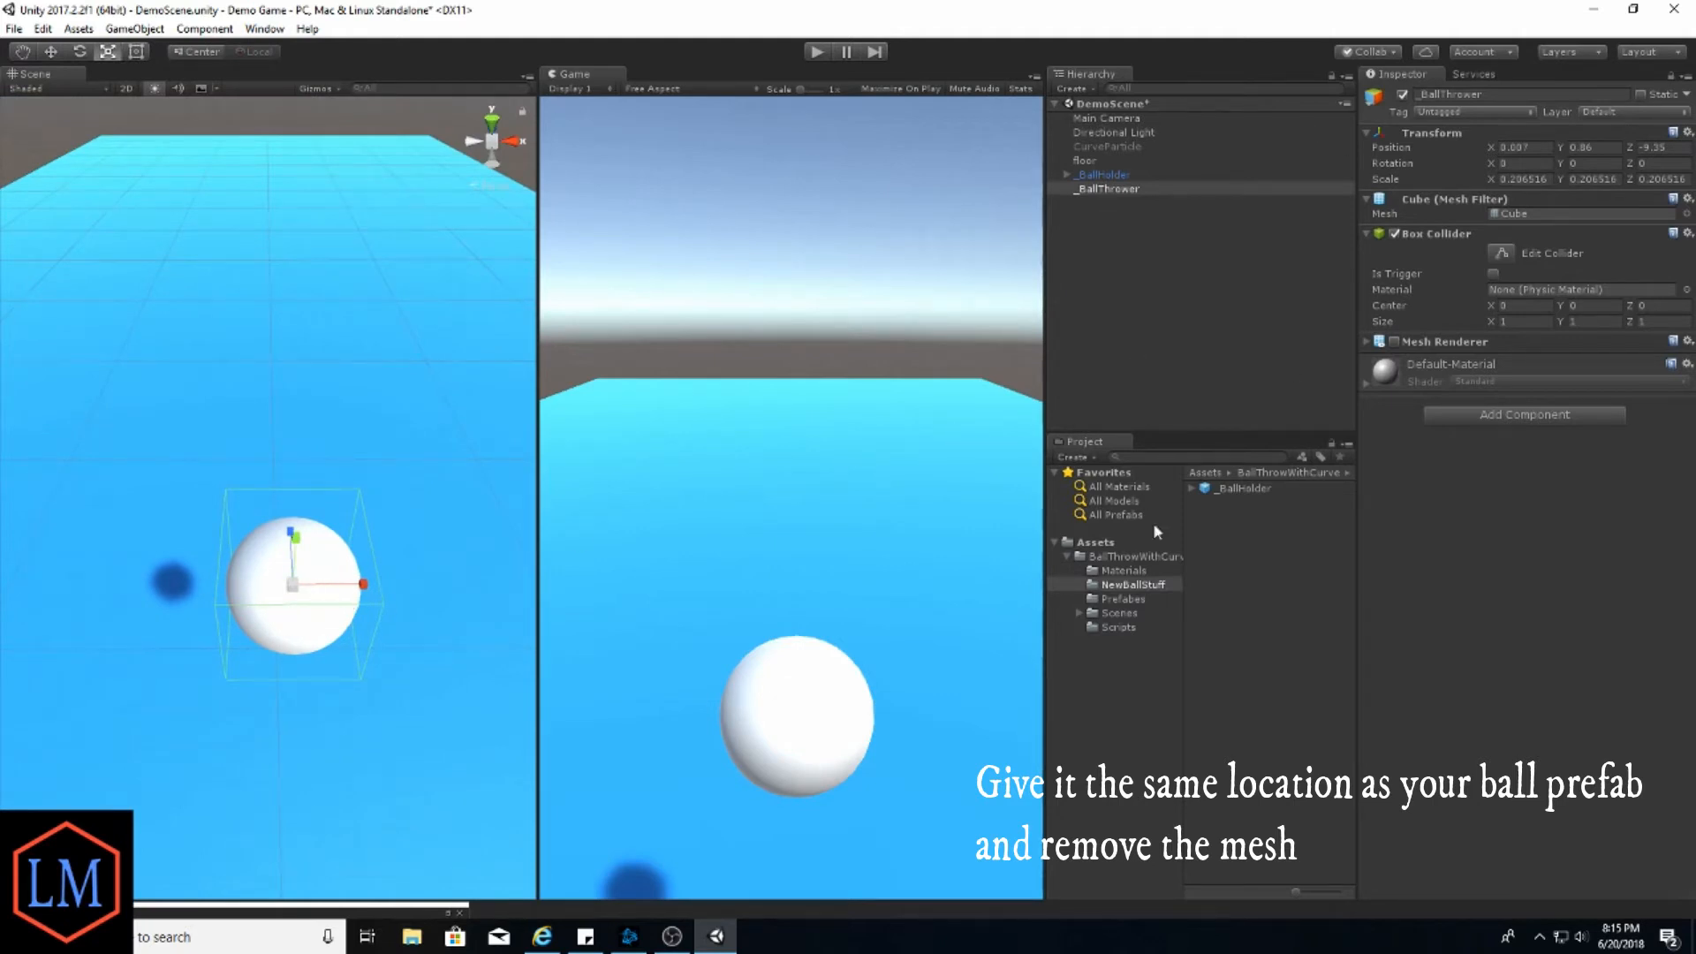
Delete the _BallHolder instance from the scene and select _BallThrower
left_click(1100, 174)
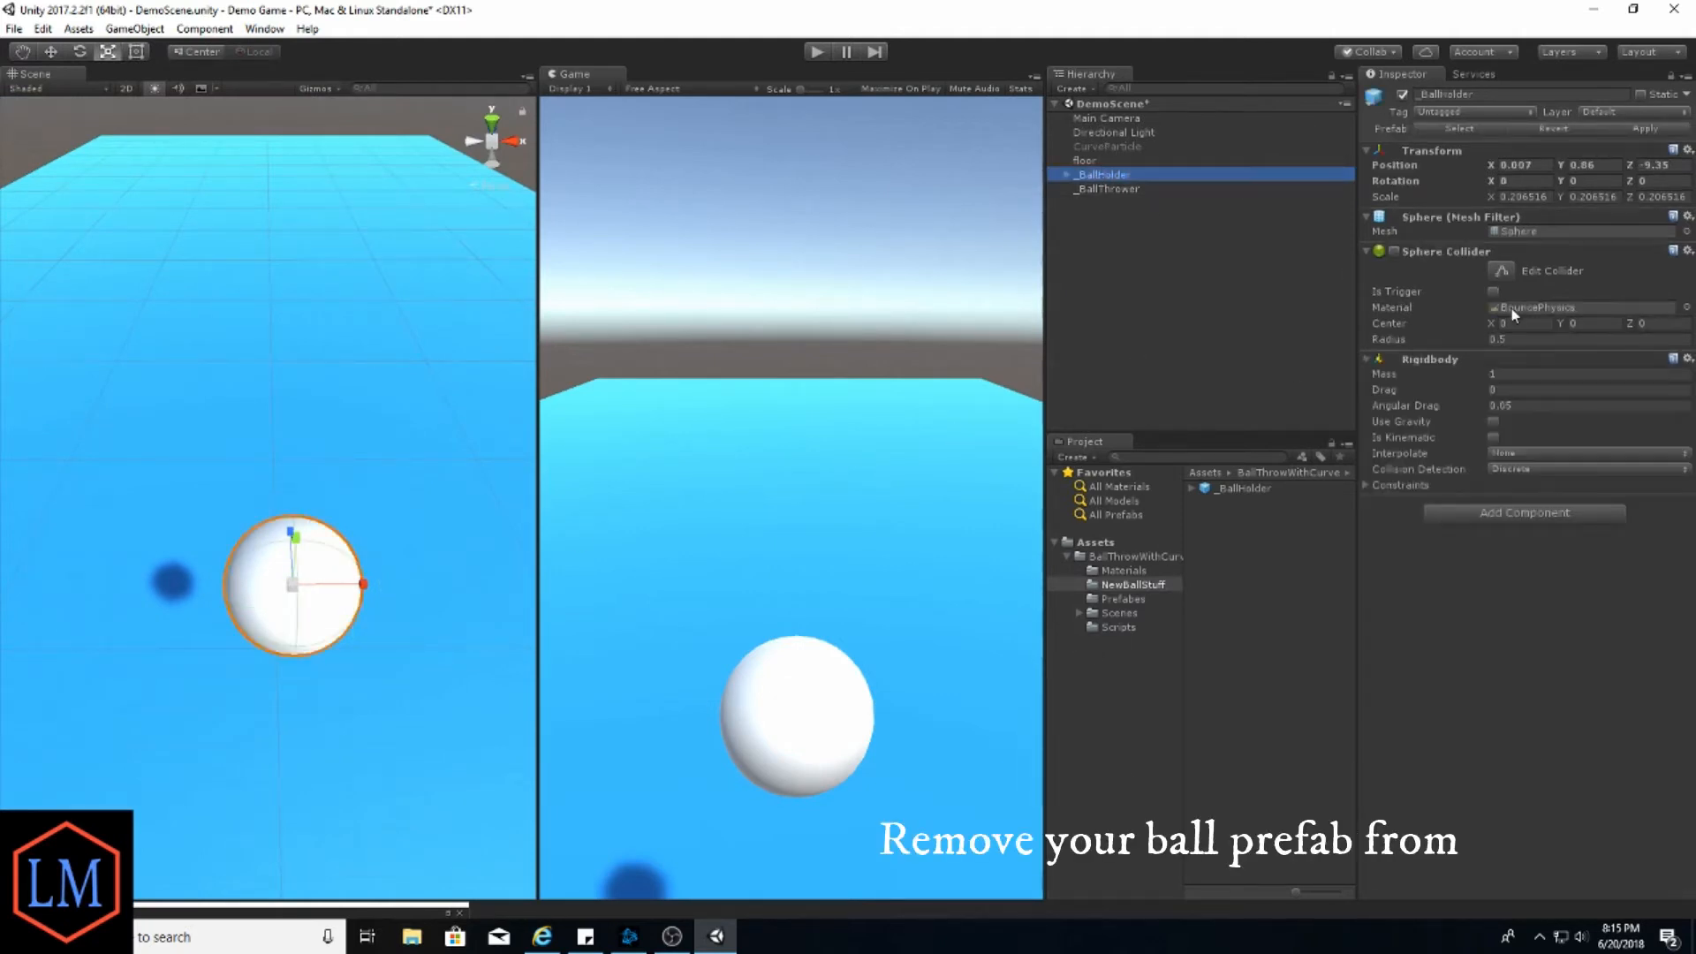
key("Delete")
left_click(1120, 174)
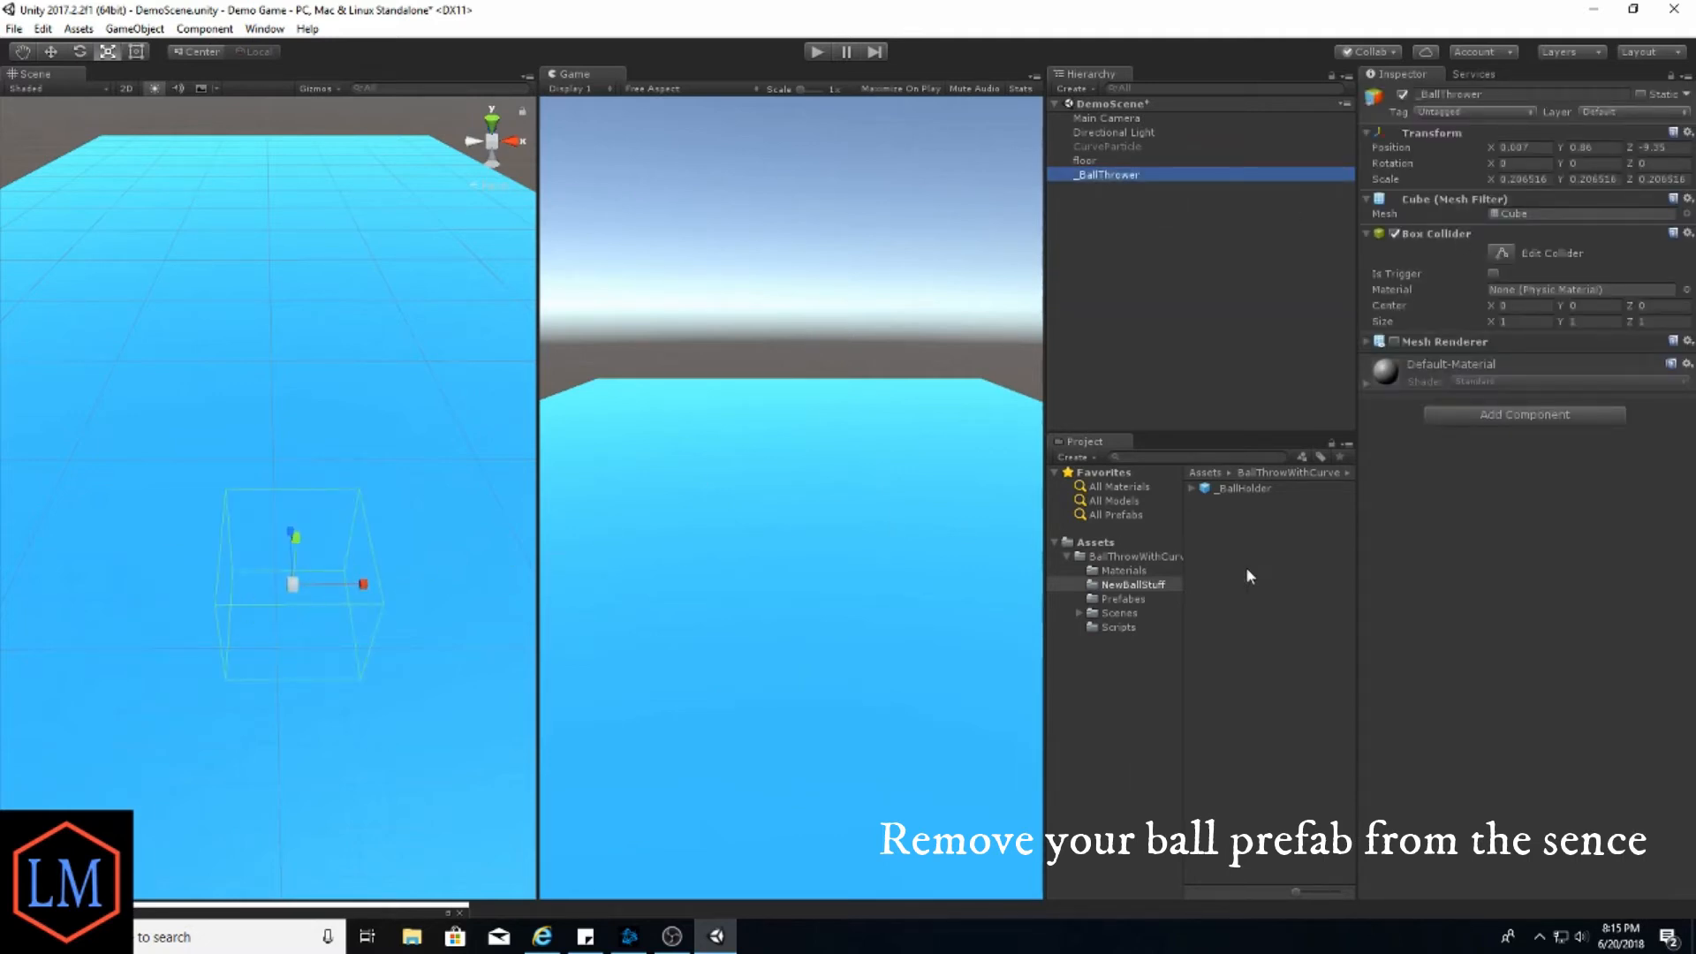
Attach the ThrowBallController script to _BallThrower and set its Ball reference to the _BallHolder prefab from NewBallStuff
left_click(1121, 628)
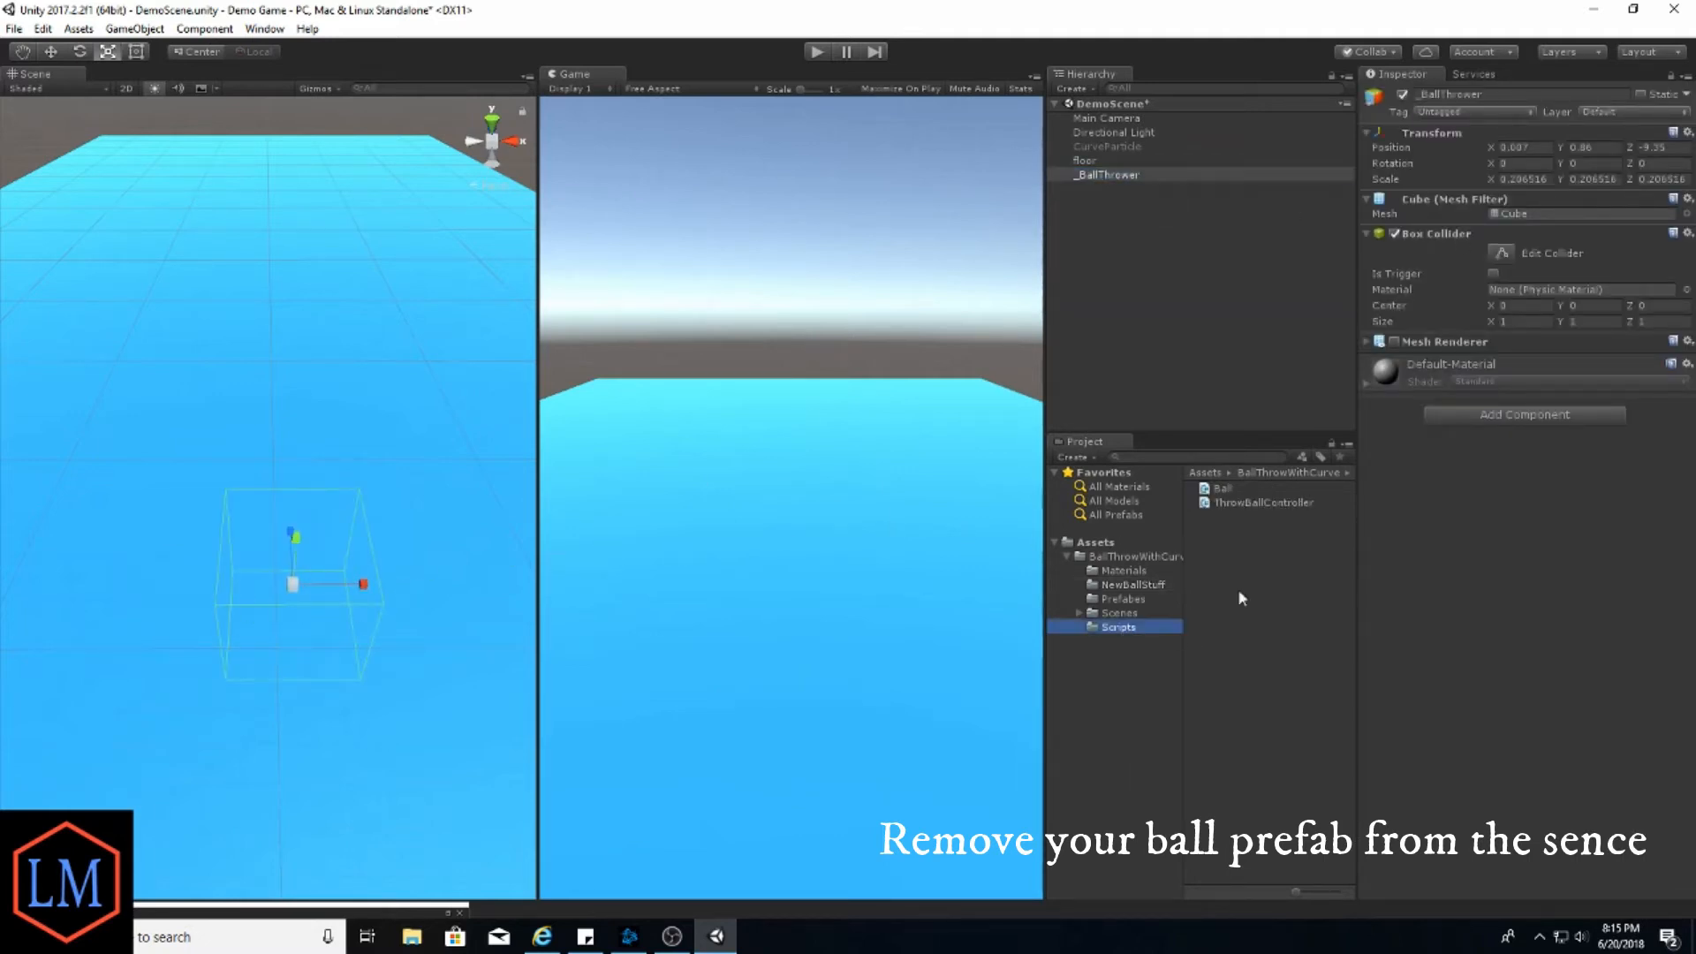
left_click(1275, 504)
left_click_drag(1275, 504, 1604, 568)
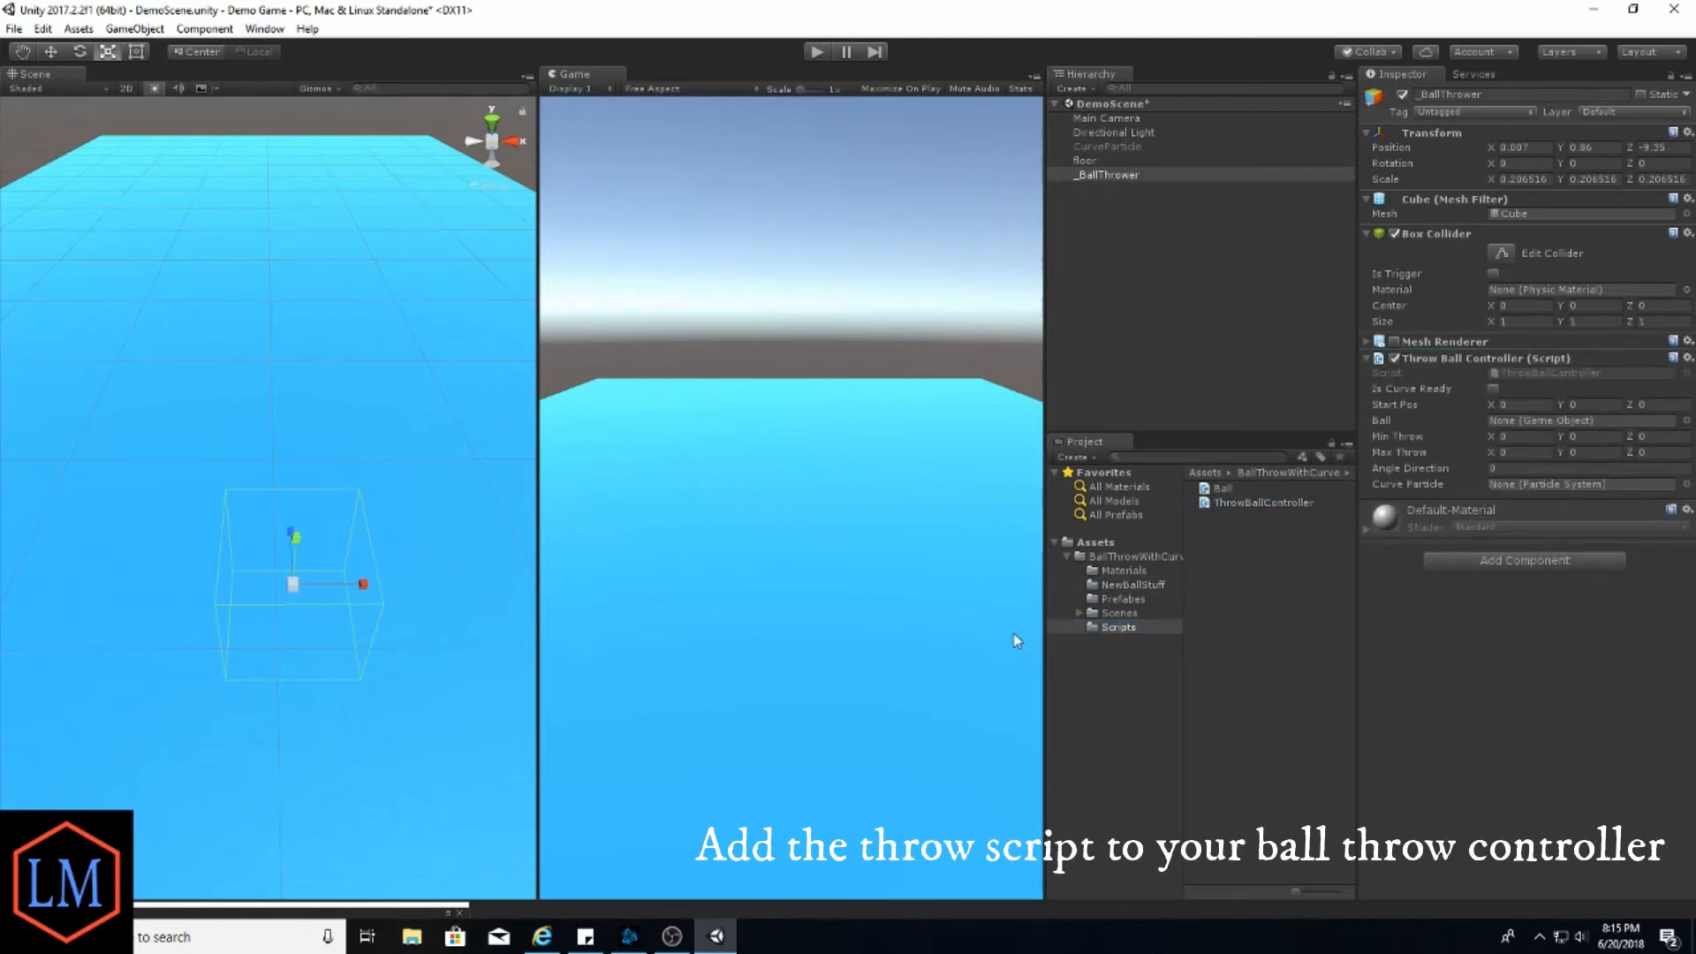
left_click(1138, 584)
left_click_drag(1263, 492, 1541, 424)
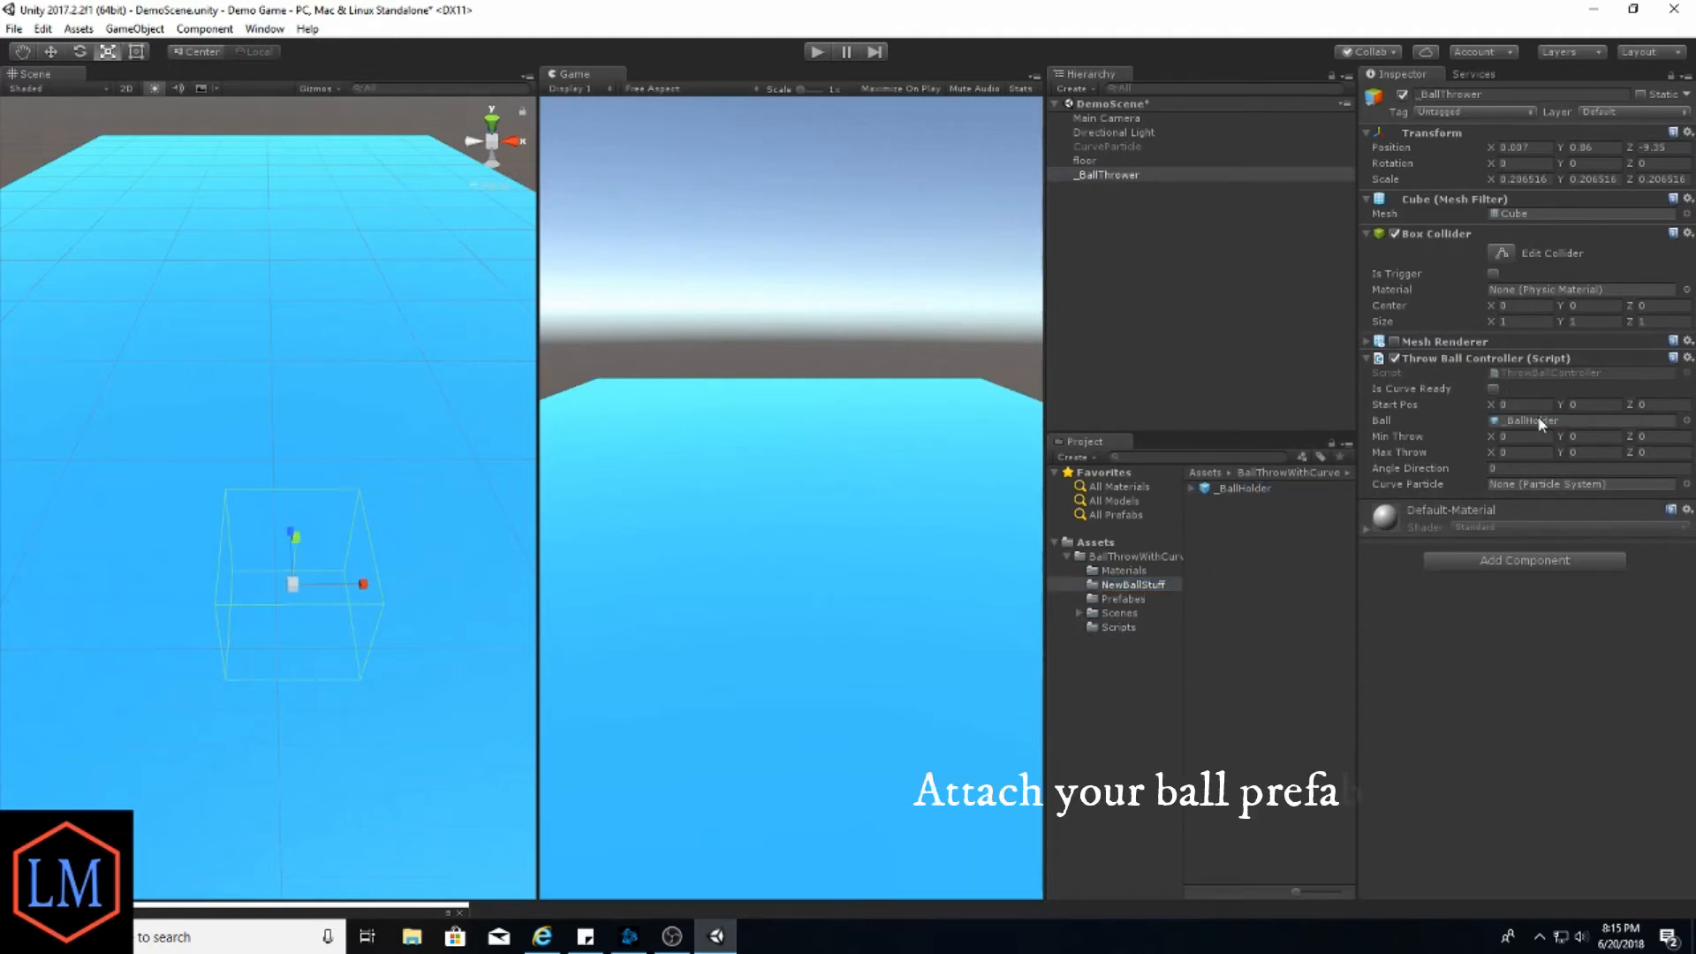
Preview the CurveParticle effect briefly and assign it as the Curve Particle of _BallThrower's Throw Ball Controller
left_click(1528, 485)
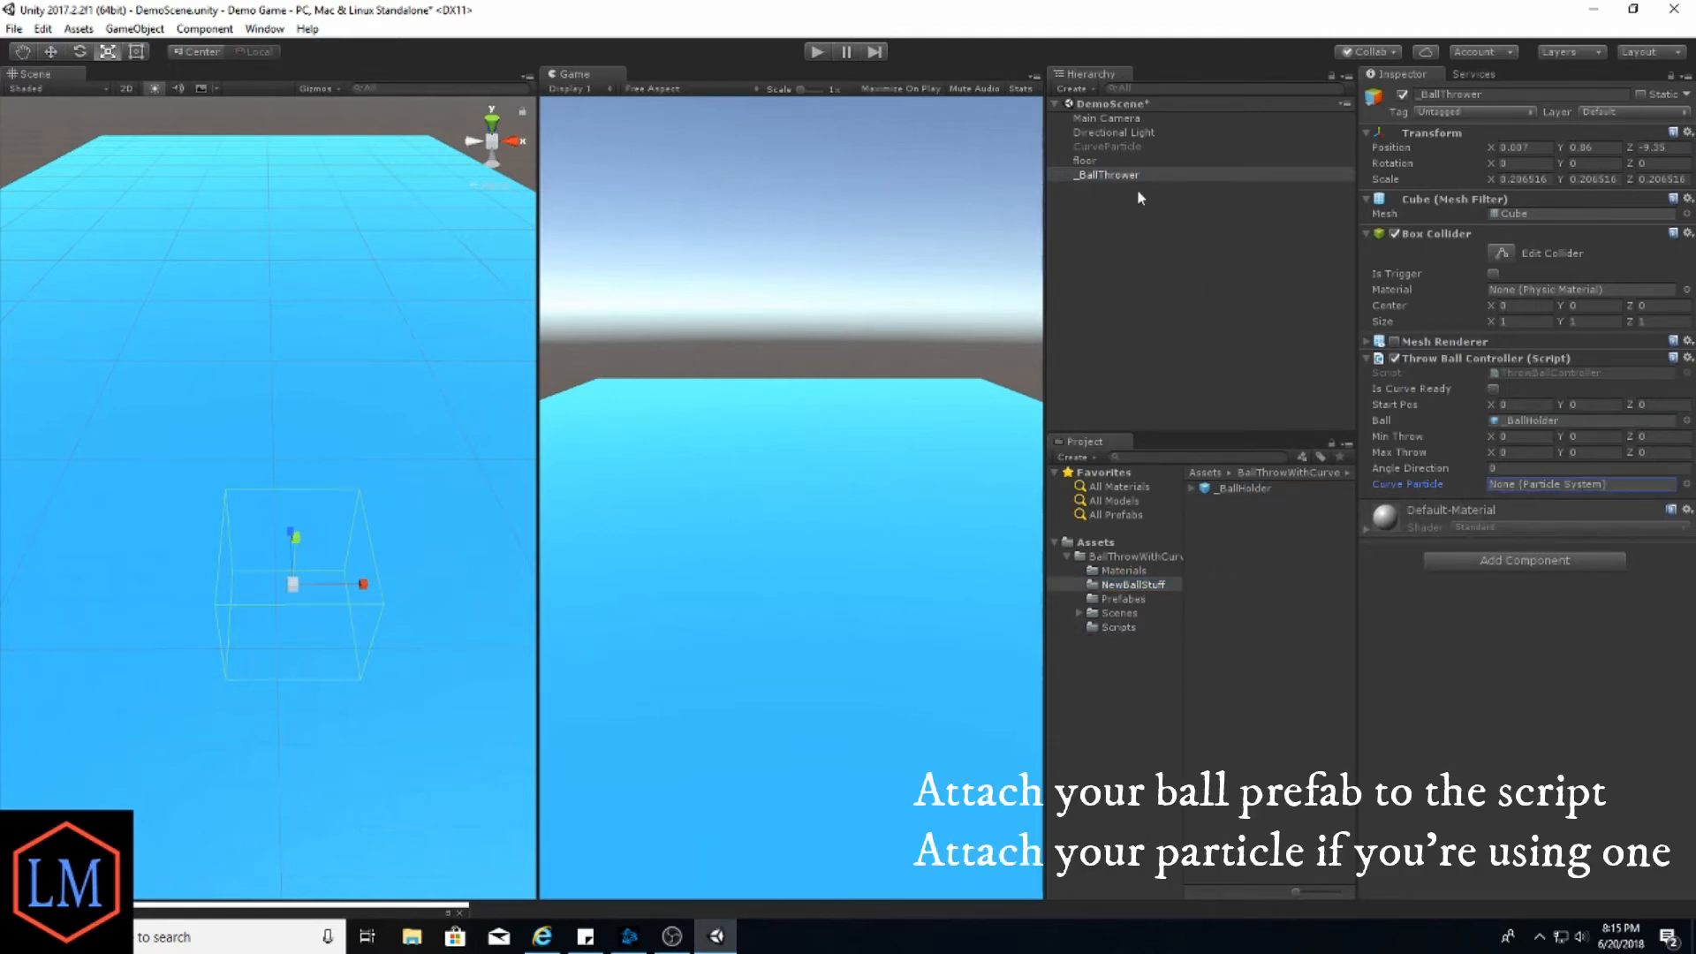
left_click(1286, 146)
left_click(1402, 93)
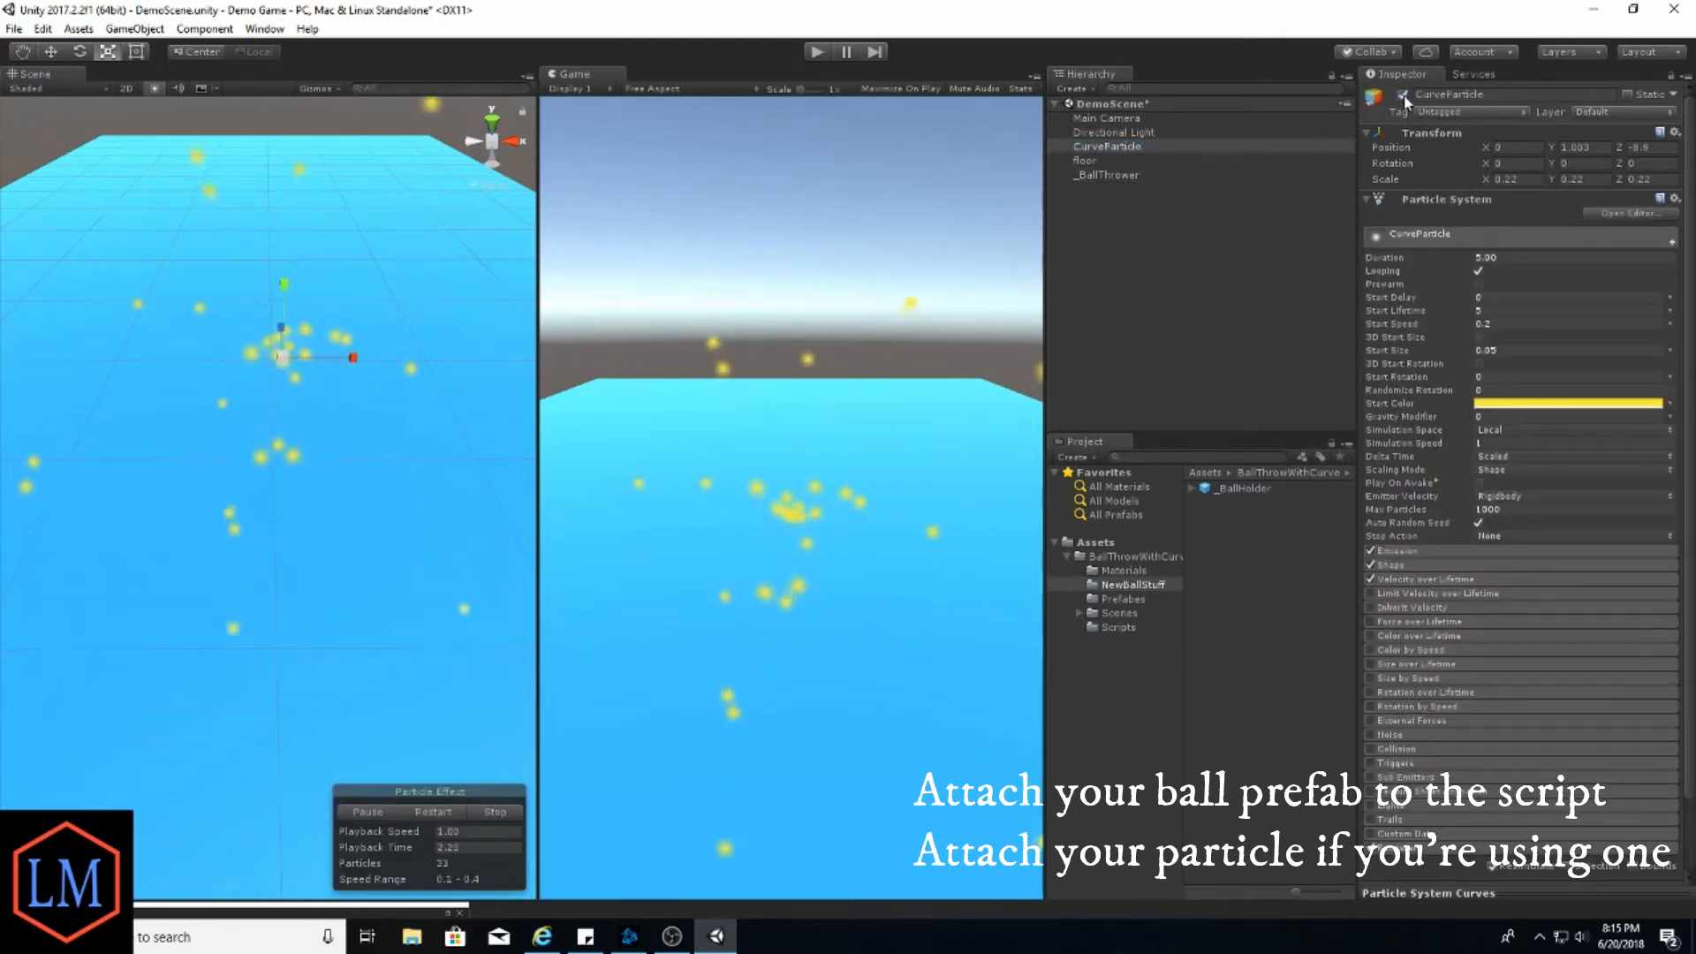
left_click(1402, 93)
left_click(1111, 174)
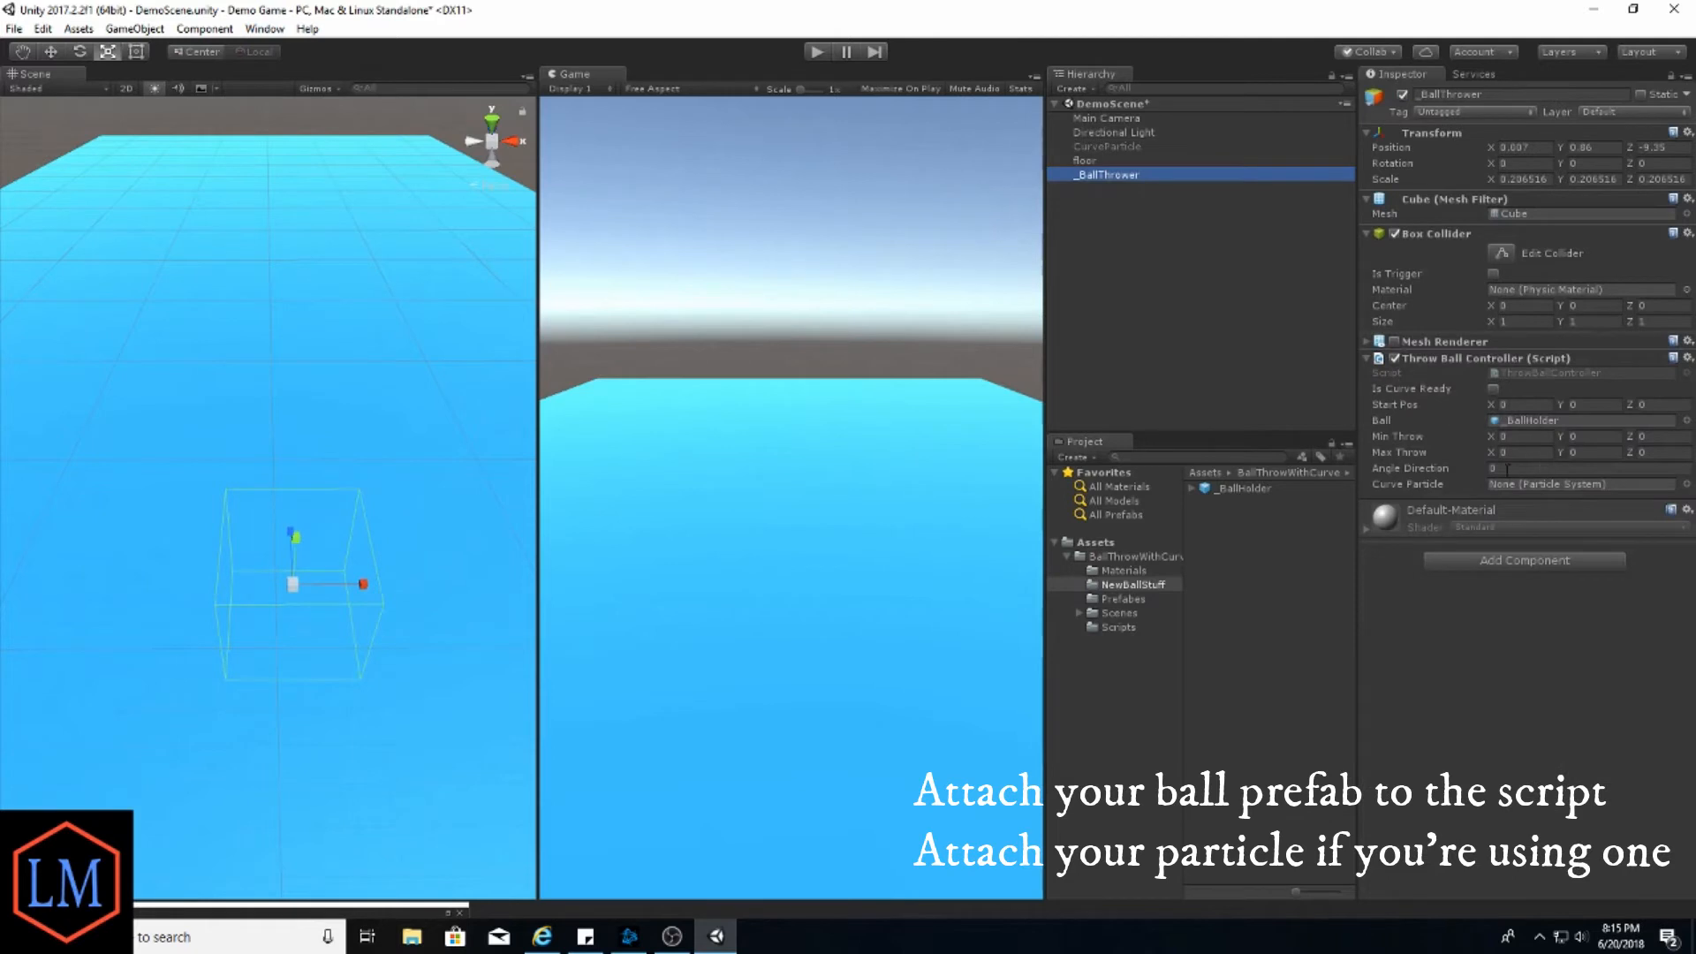
left_click_drag(1130, 150, 1528, 491)
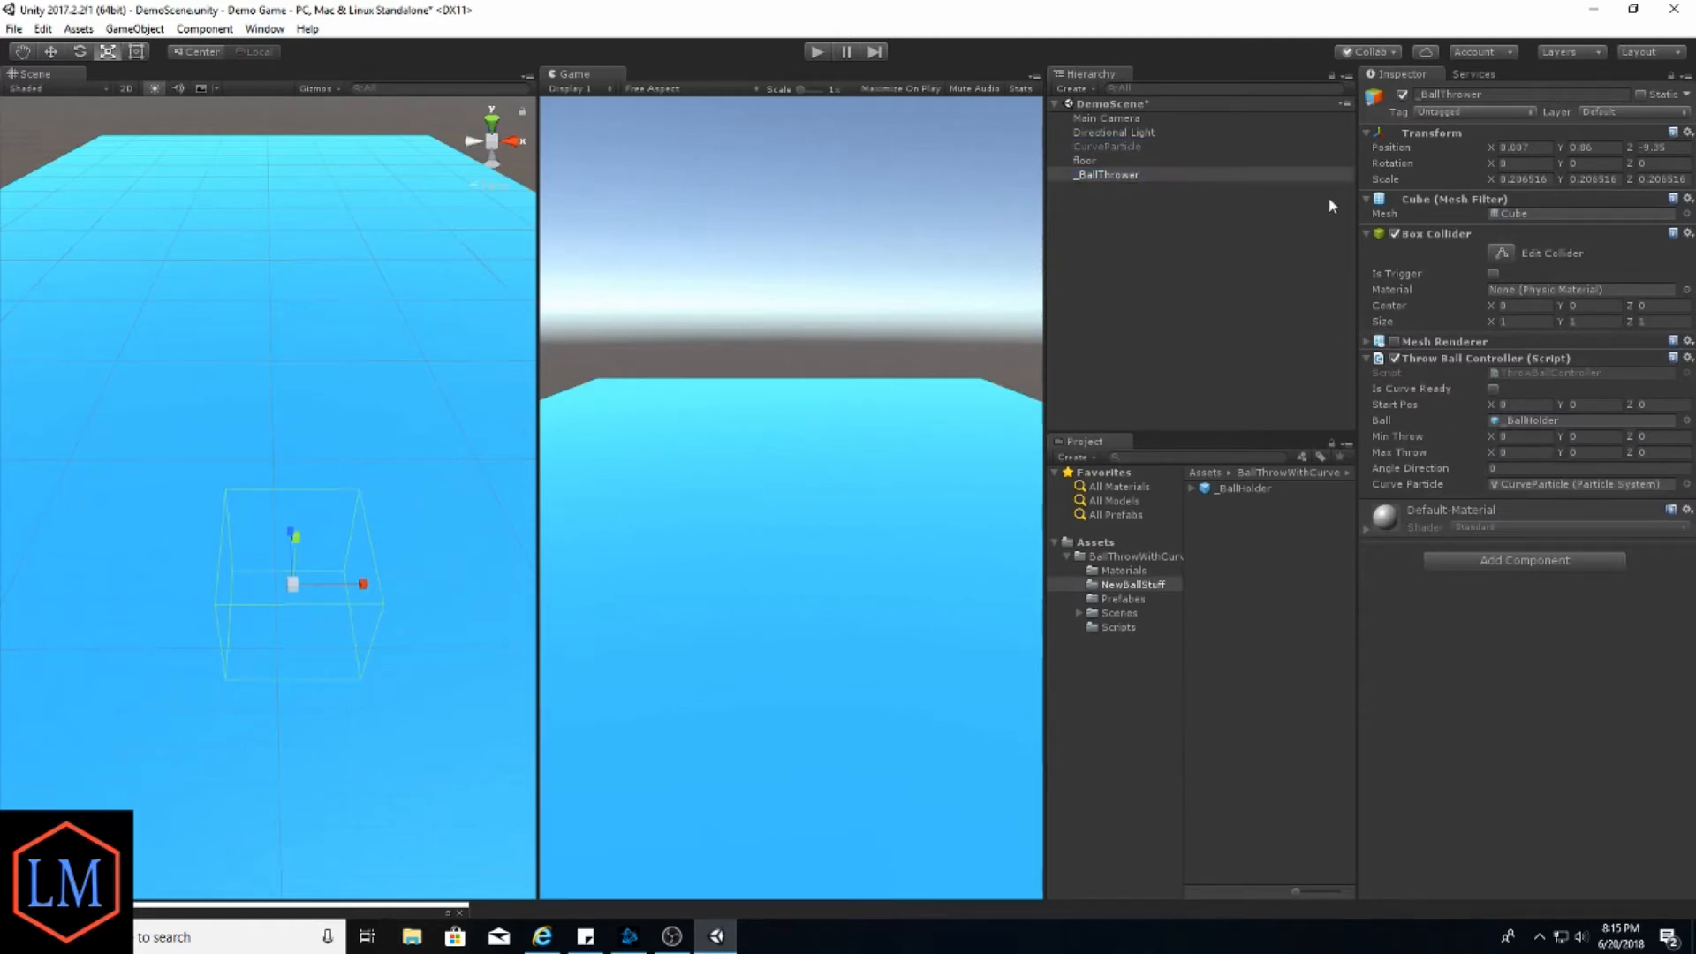
Run the game, test throwing the ball up the floor, and stop play mode
left_click(820, 53)
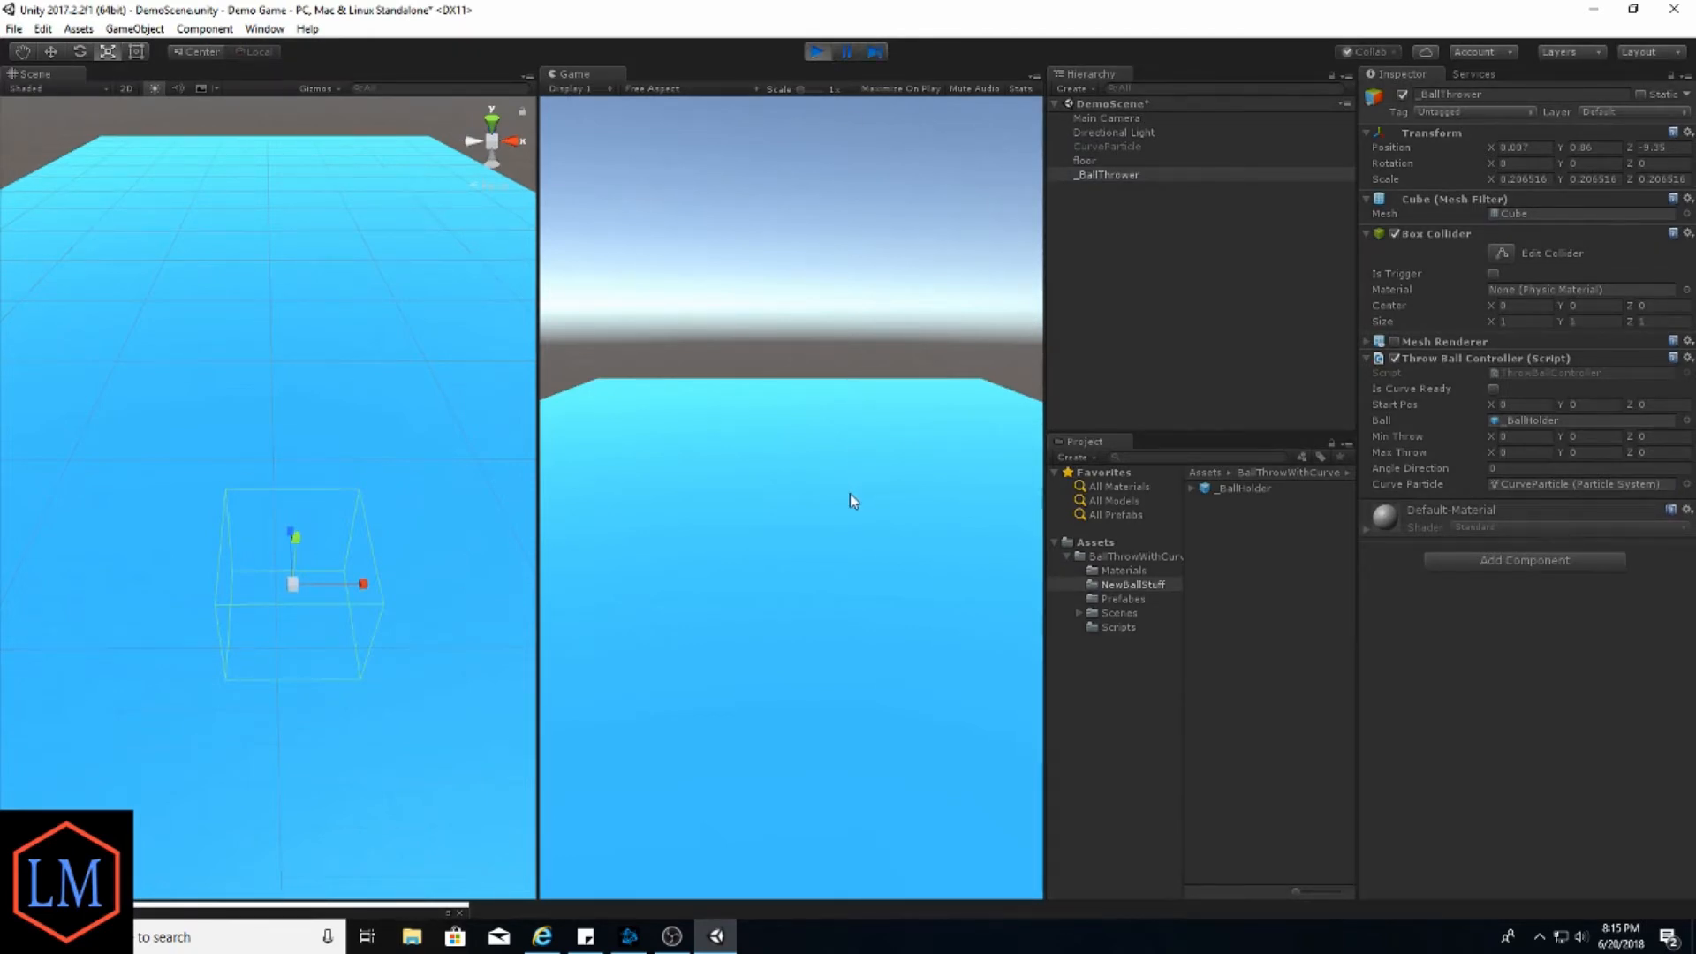
left_click(798, 706)
left_click_drag(801, 709, 751, 530)
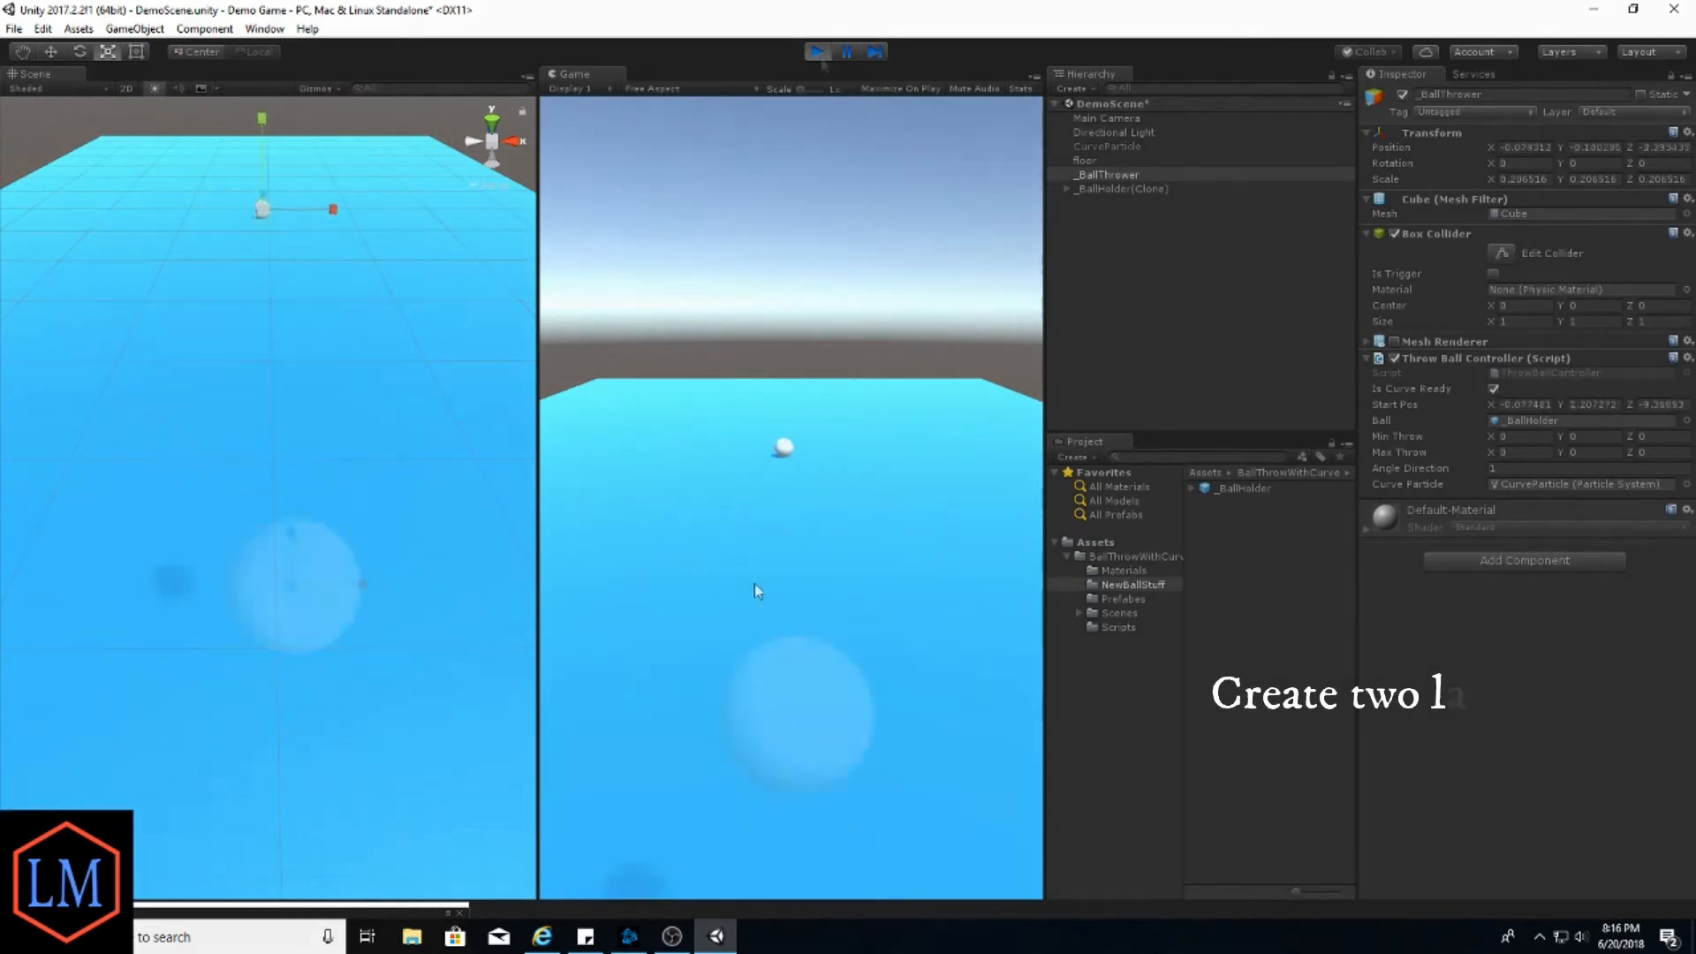
key("ctrl+p")
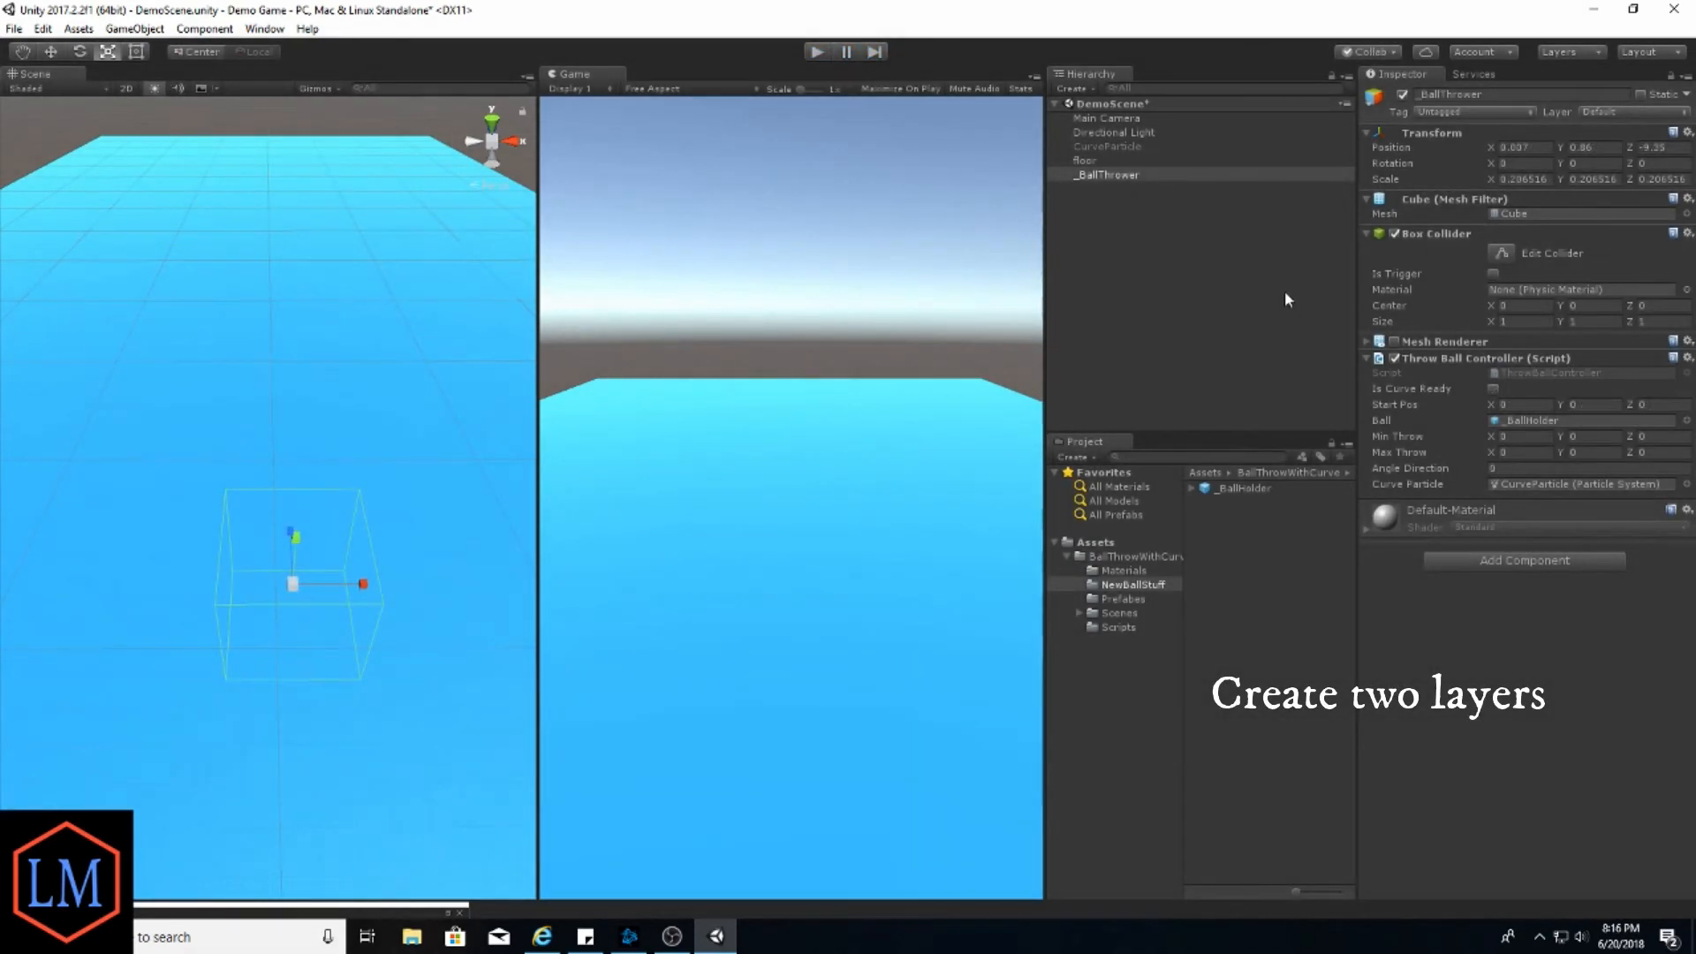
Assign the _BallHolder prefab and its children to Ball Layer
left_click(1244, 489)
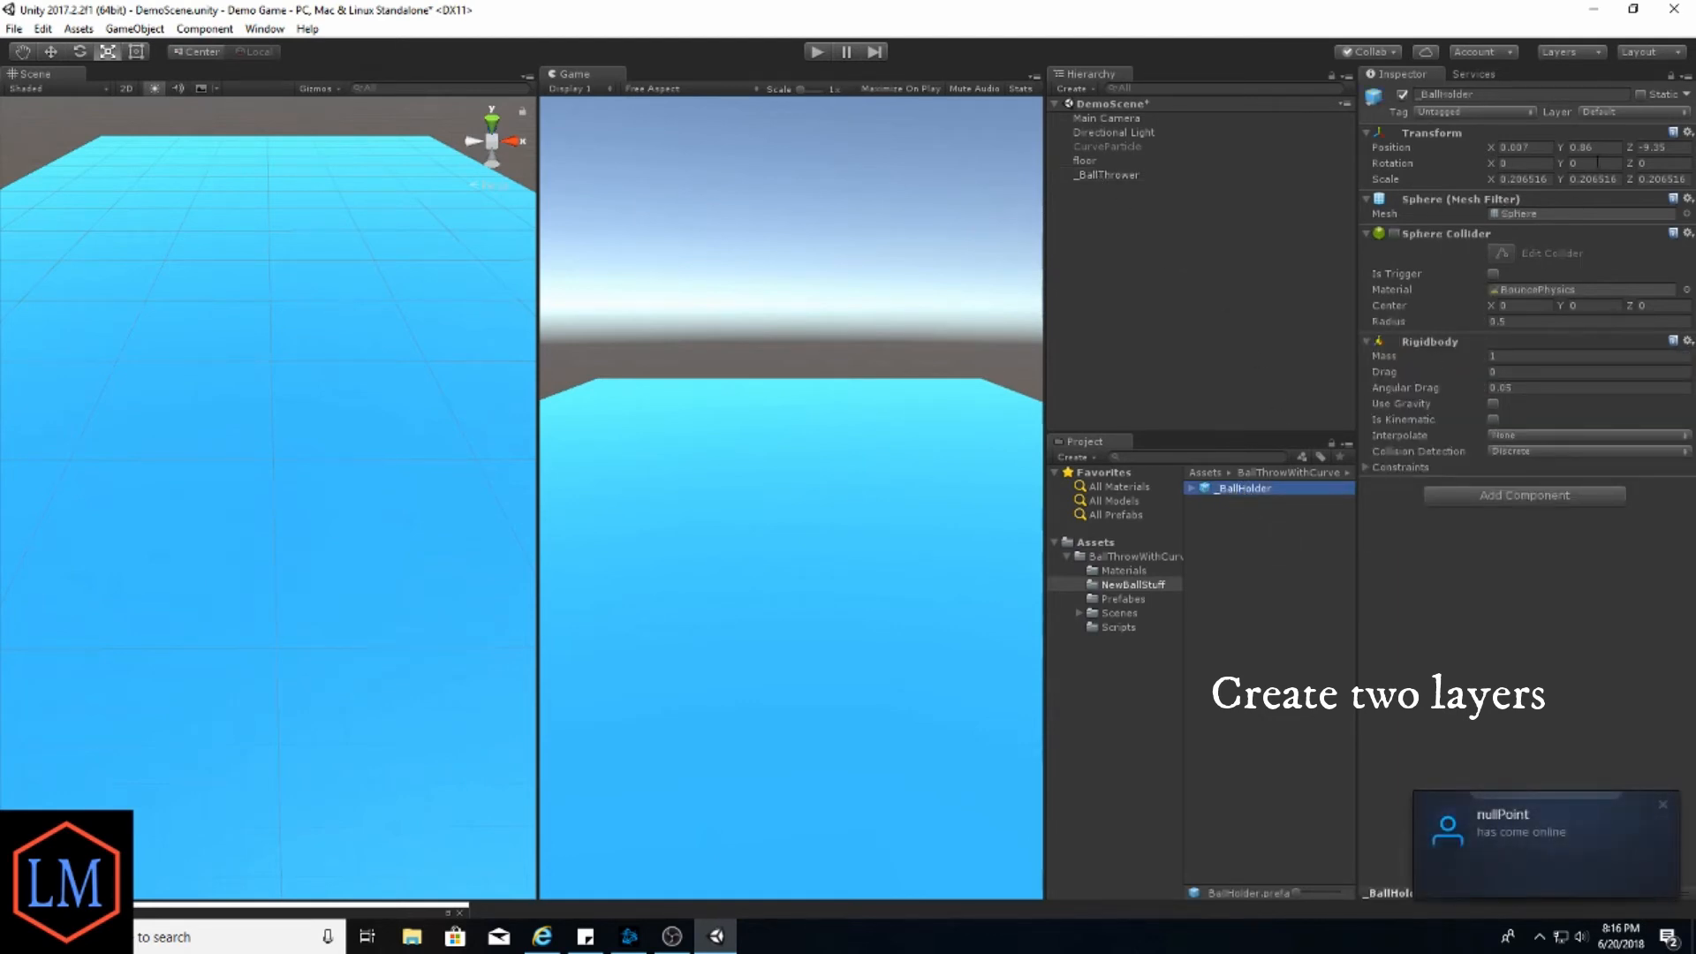
left_click(1674, 113)
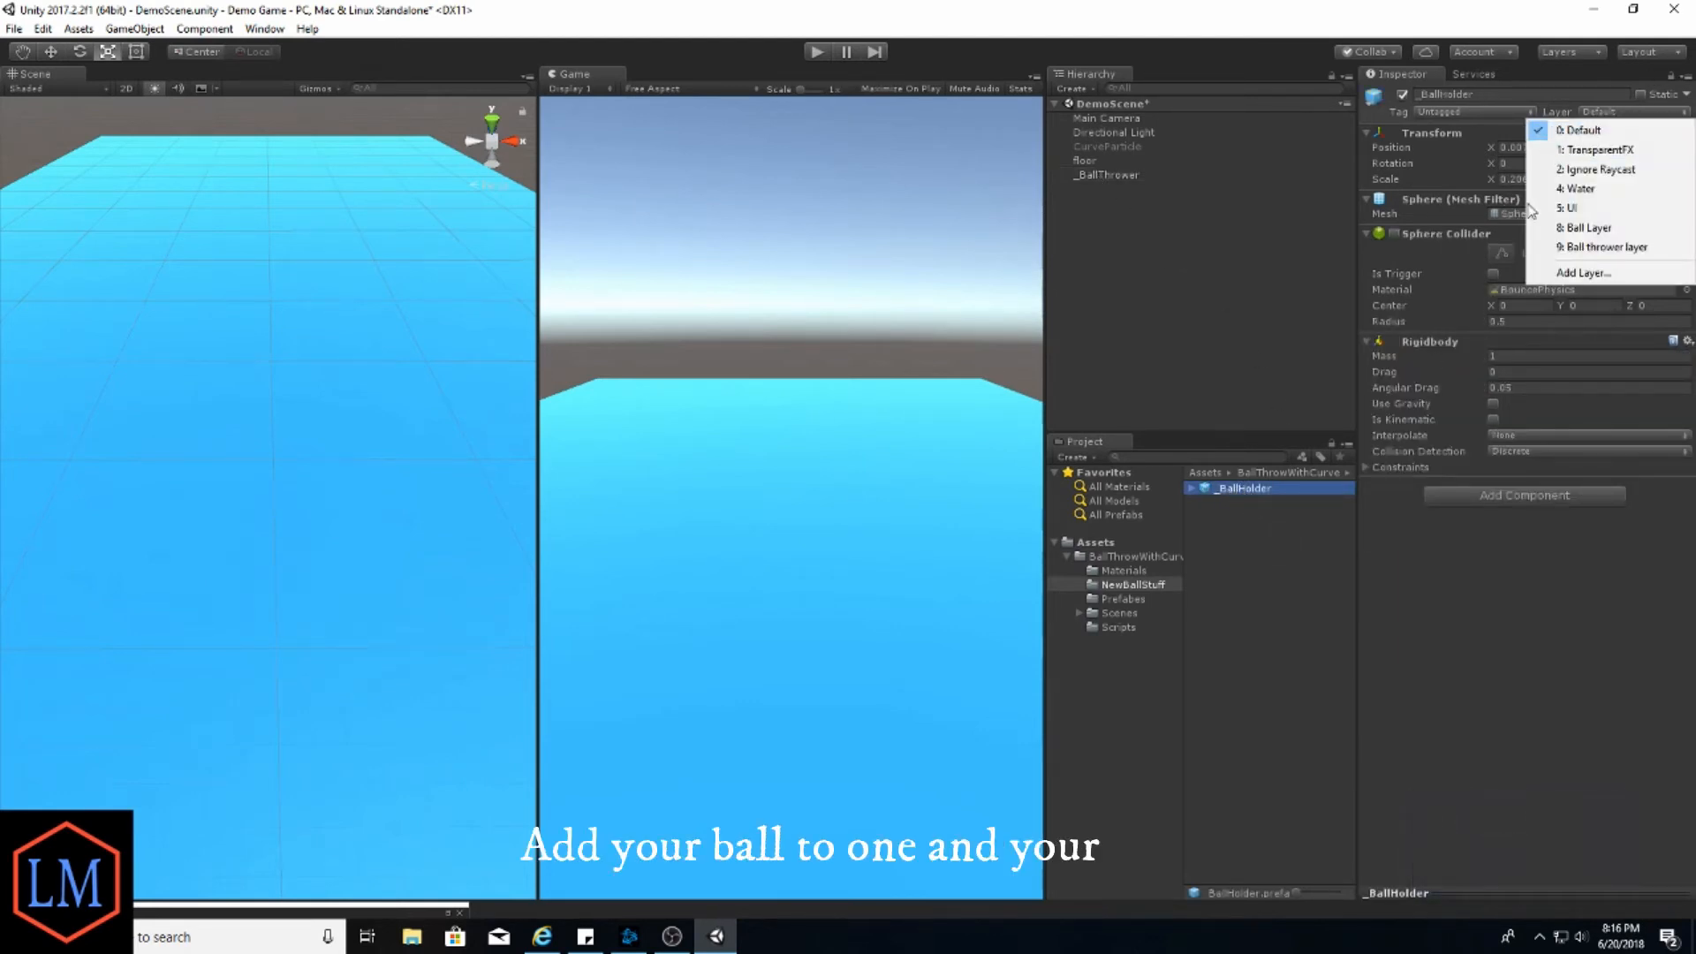
left_click(1594, 228)
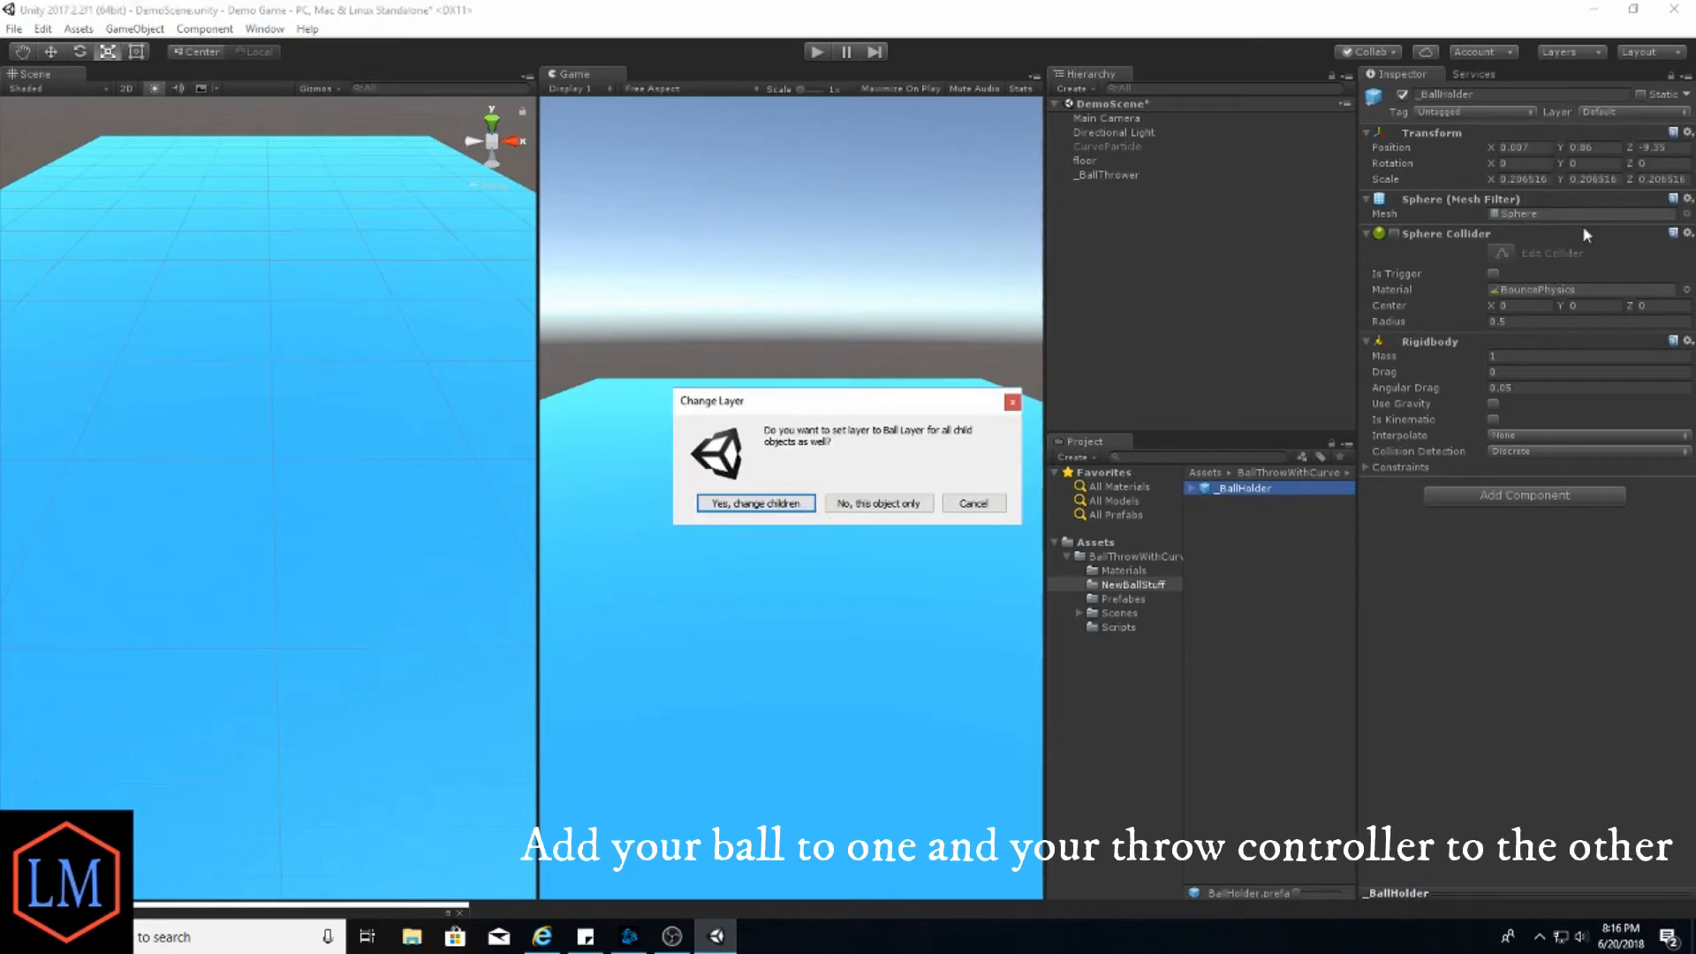
left_click(763, 504)
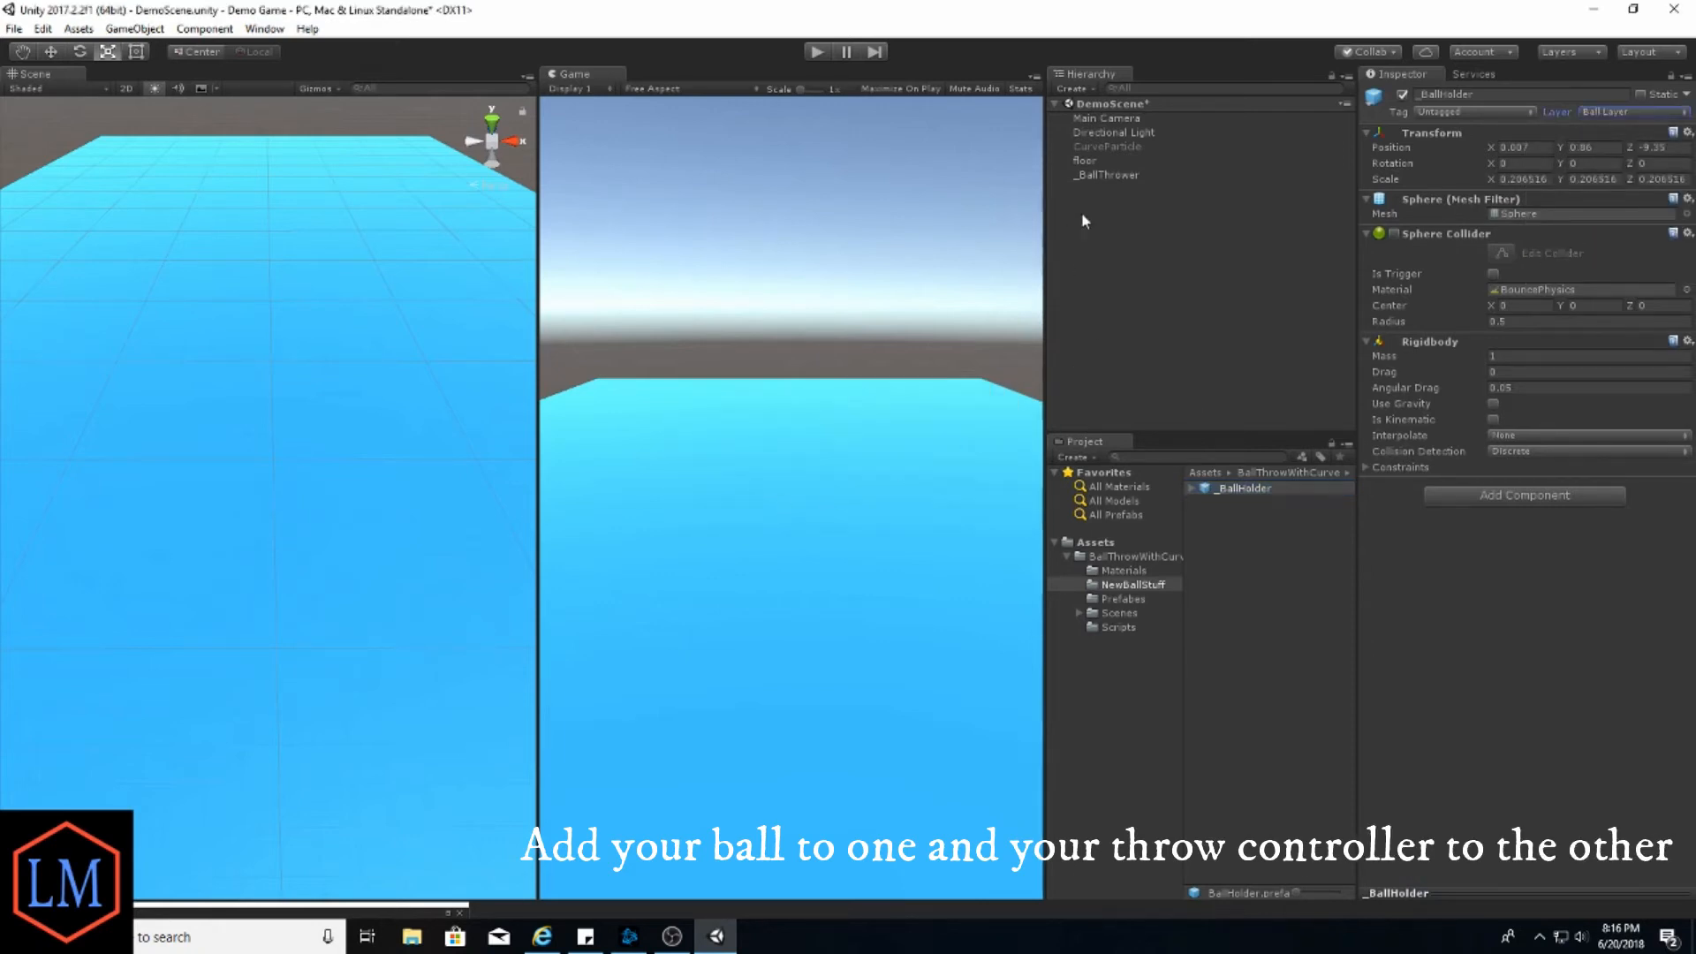
Assign the _BallThrower scene object to Ball thrower layer
left_click(1109, 176)
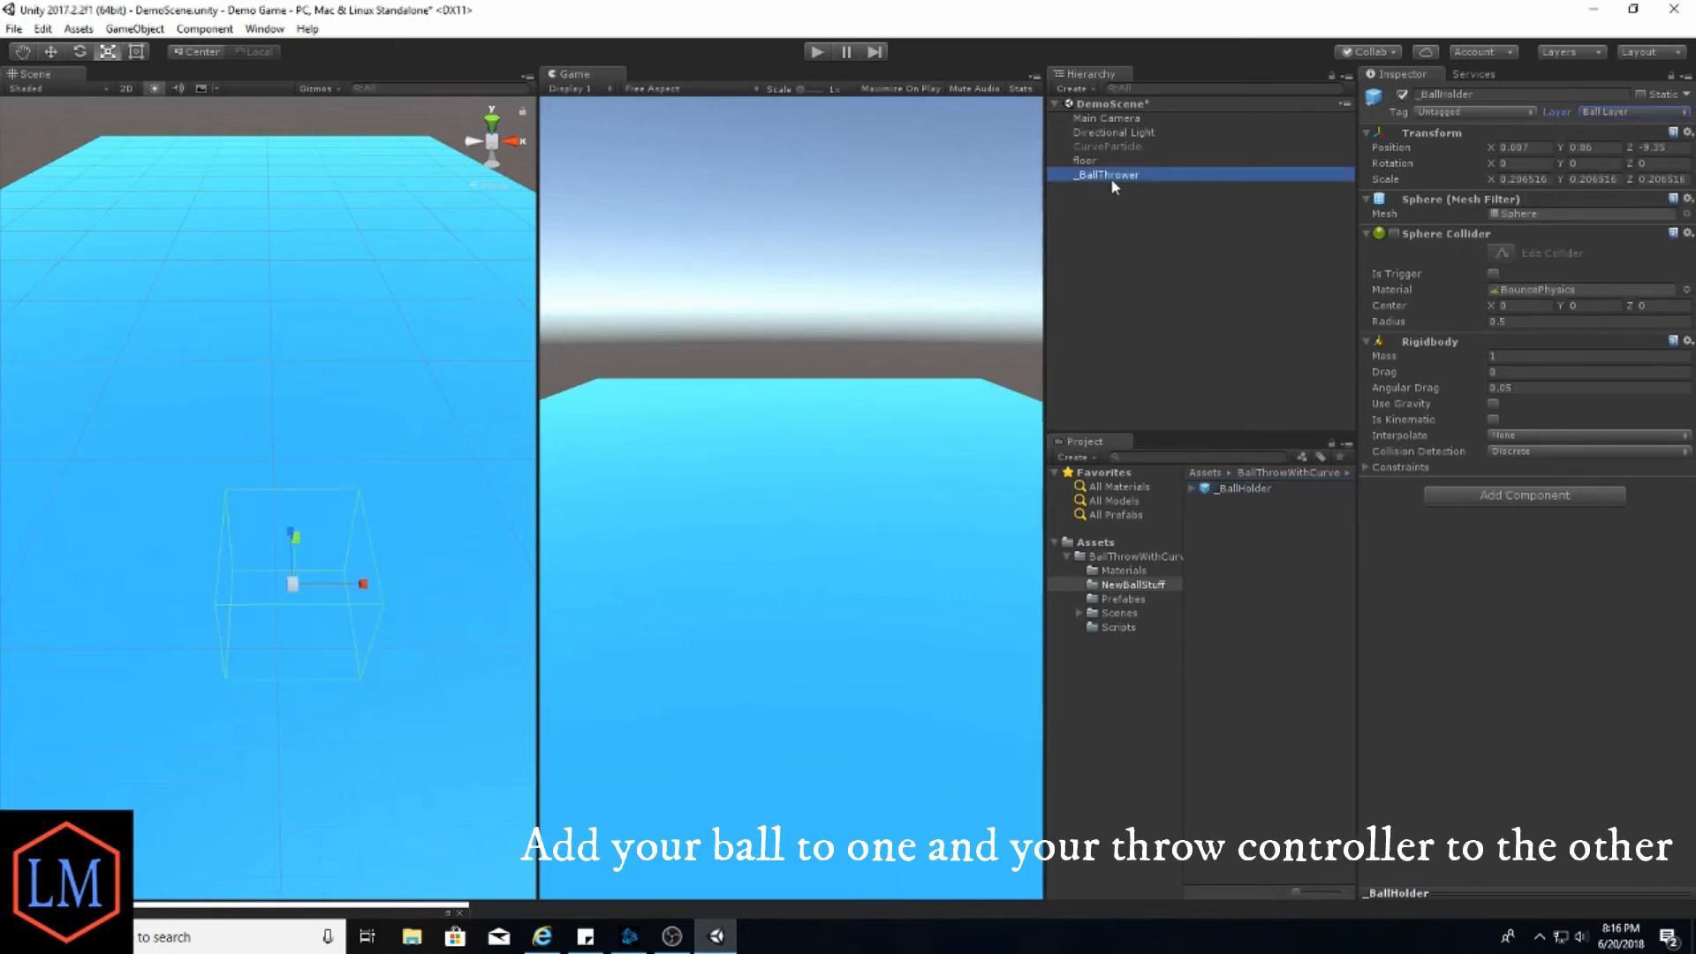
left_click(1672, 113)
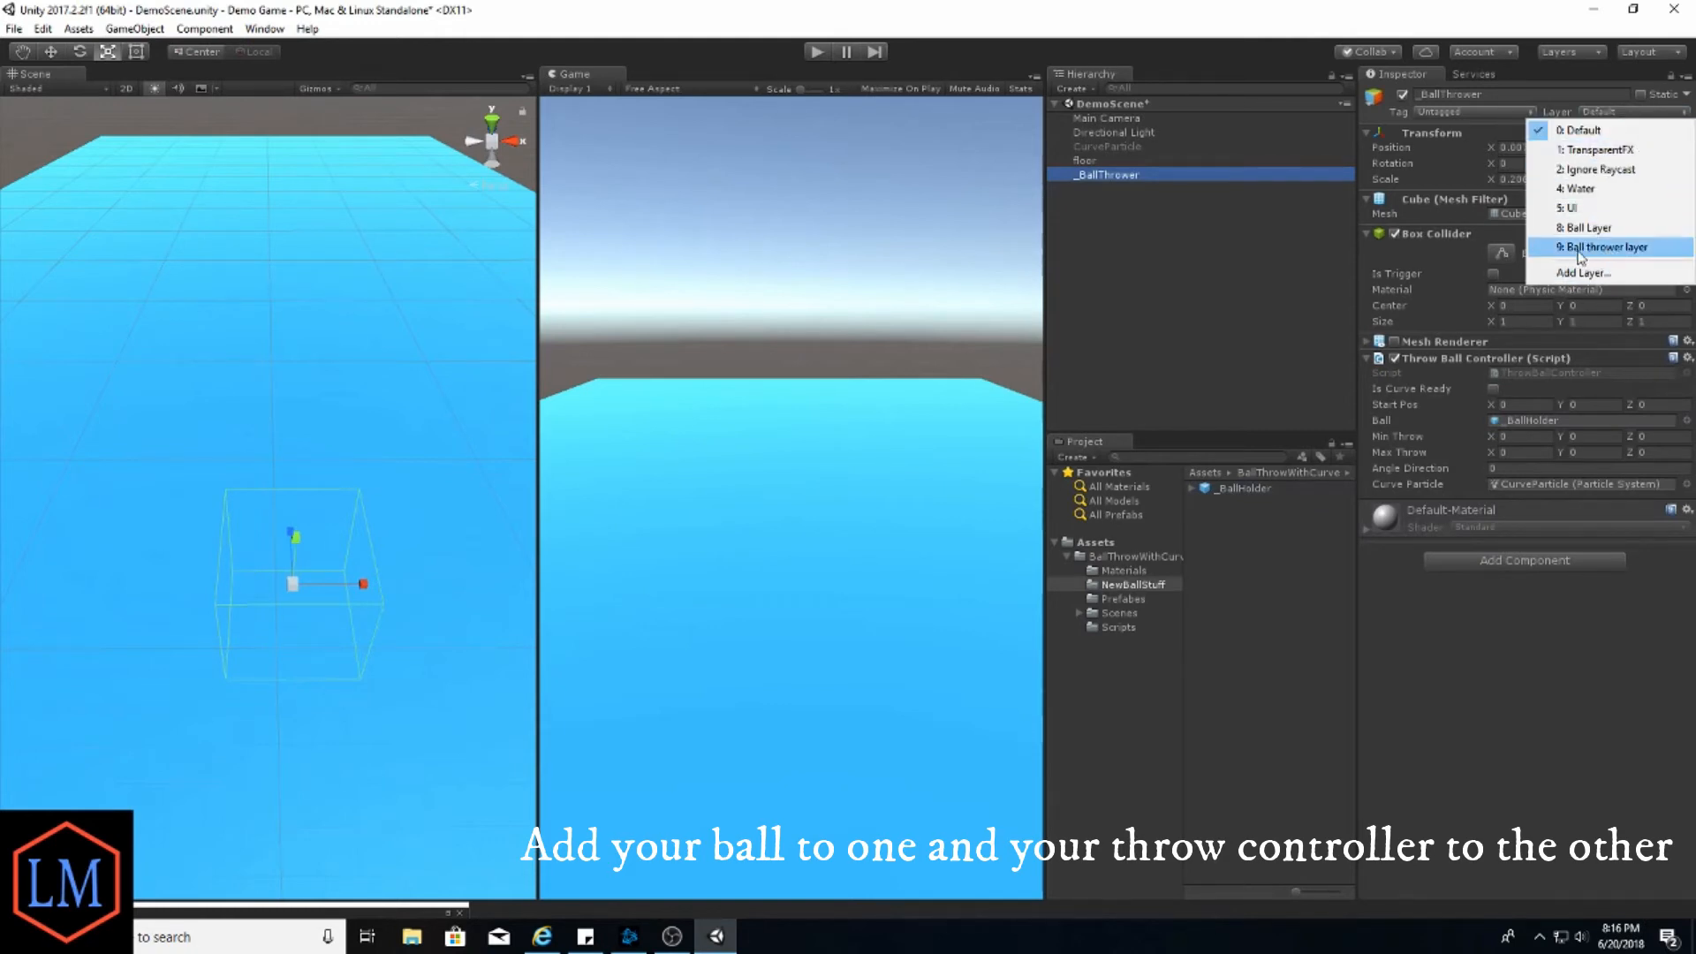
left_click(1605, 250)
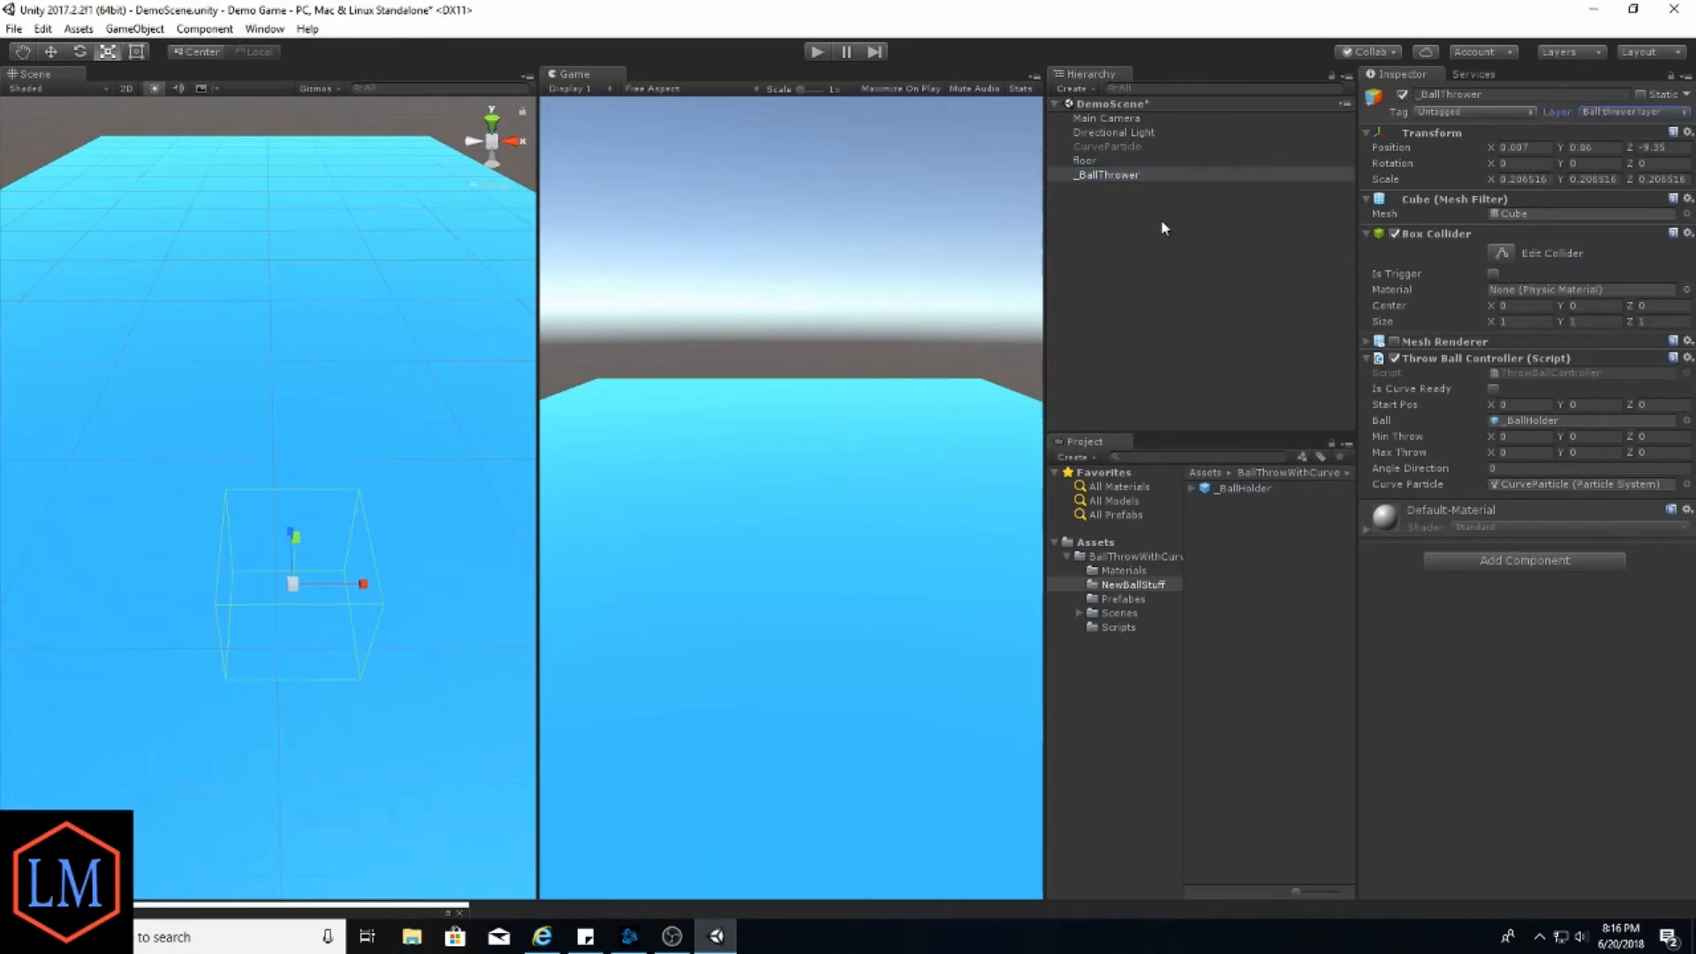
Open the project's Physics settings and examine the Y gravity and the layer collision matrix
left_click(82, 27)
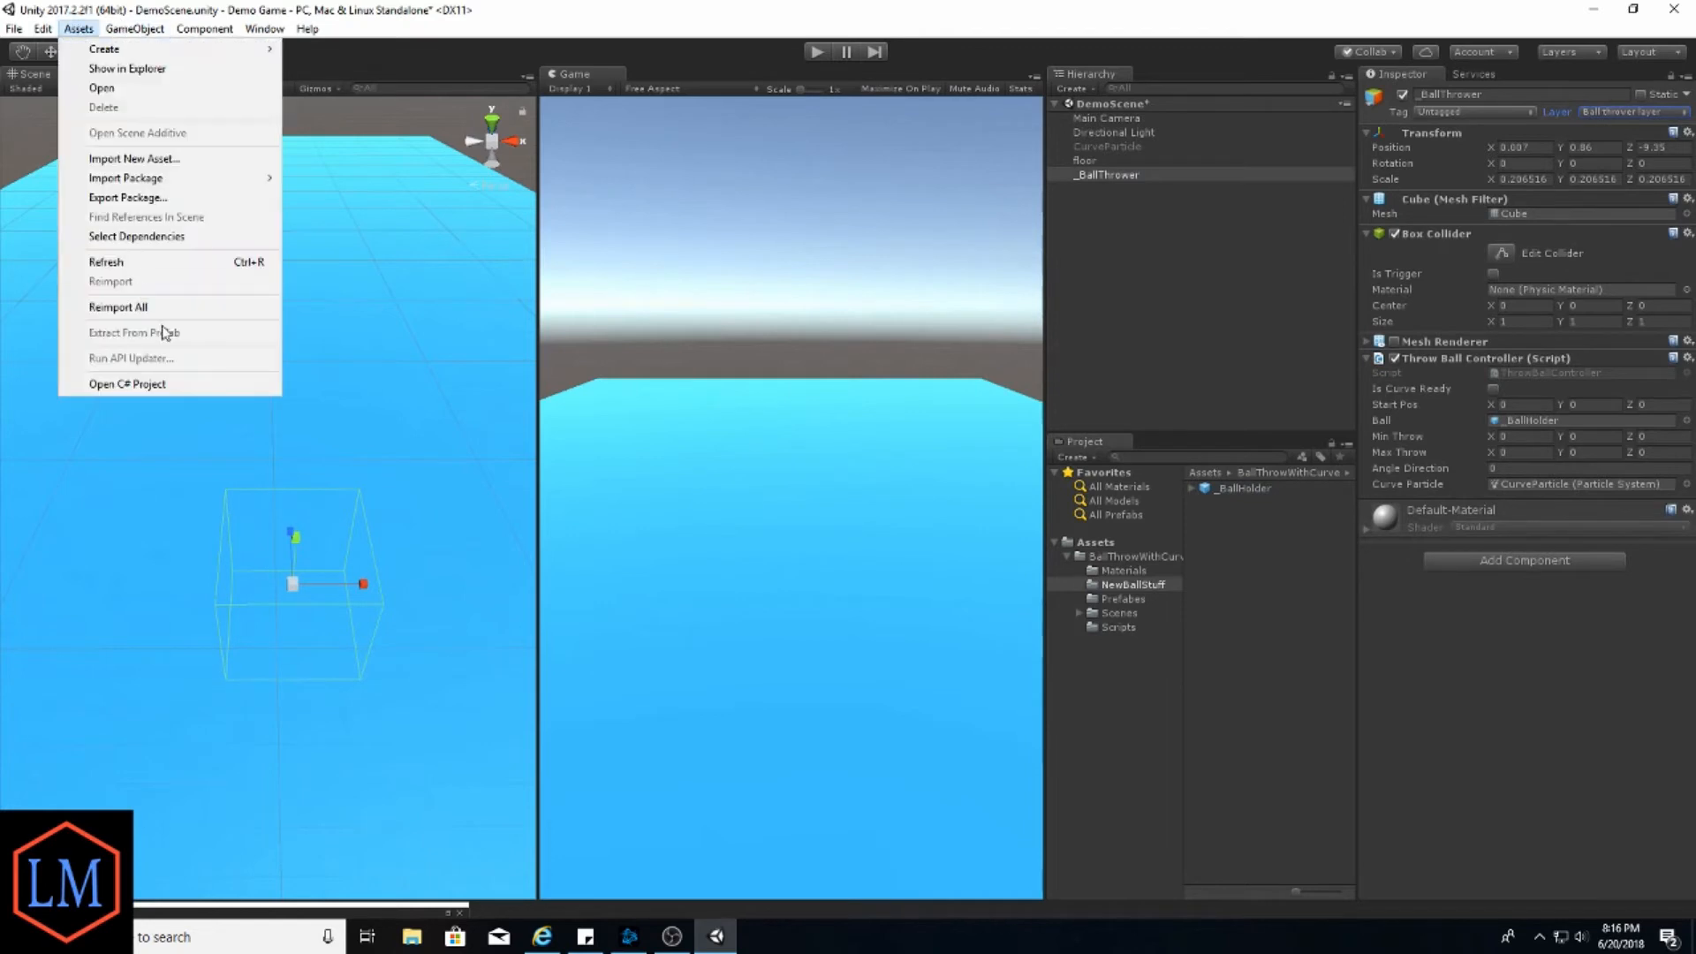
mouse_move(42, 29)
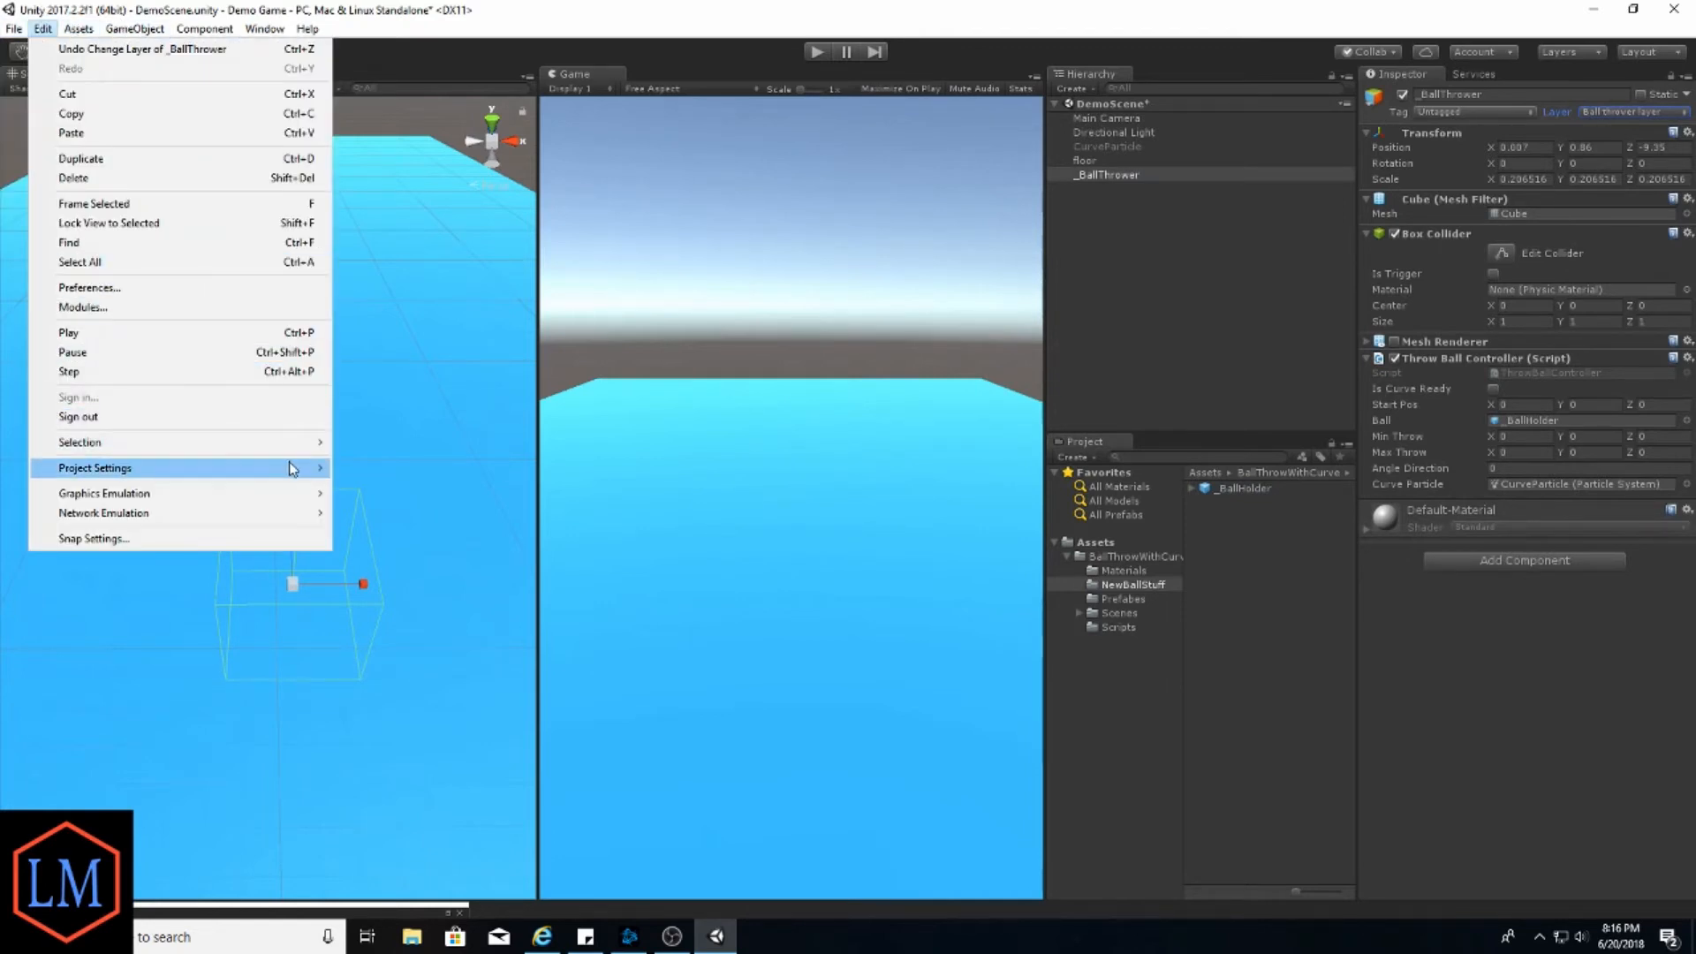
mouse_move(313, 467)
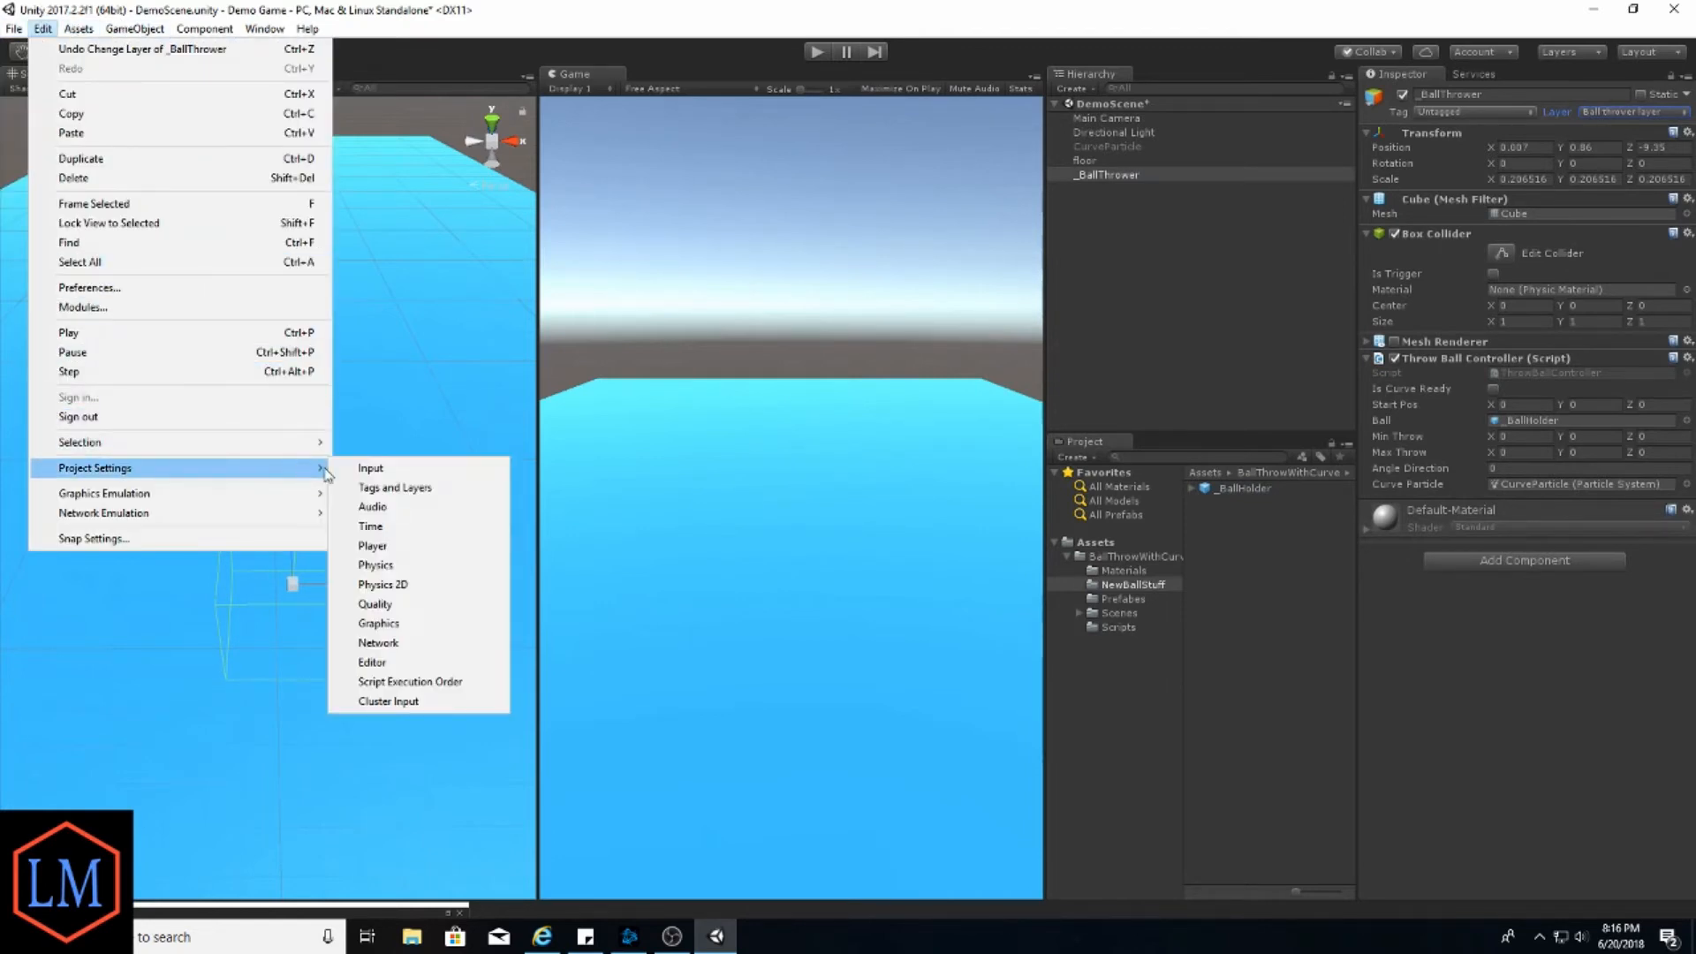
left_click(378, 565)
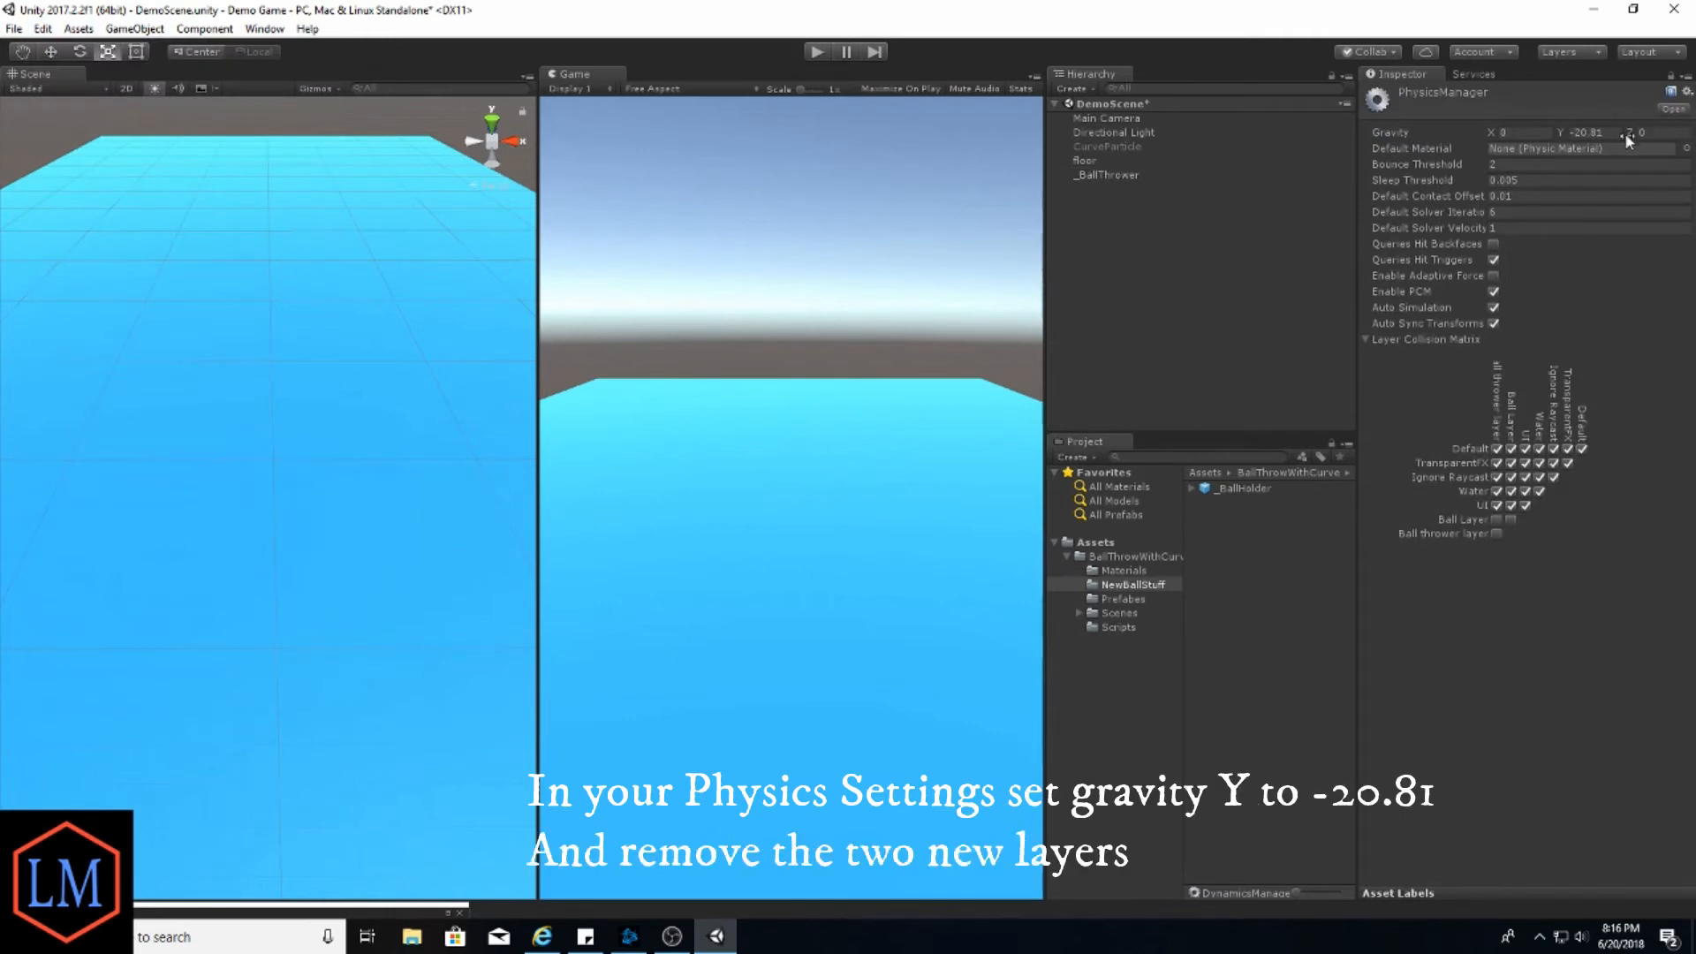
left_click(1586, 133)
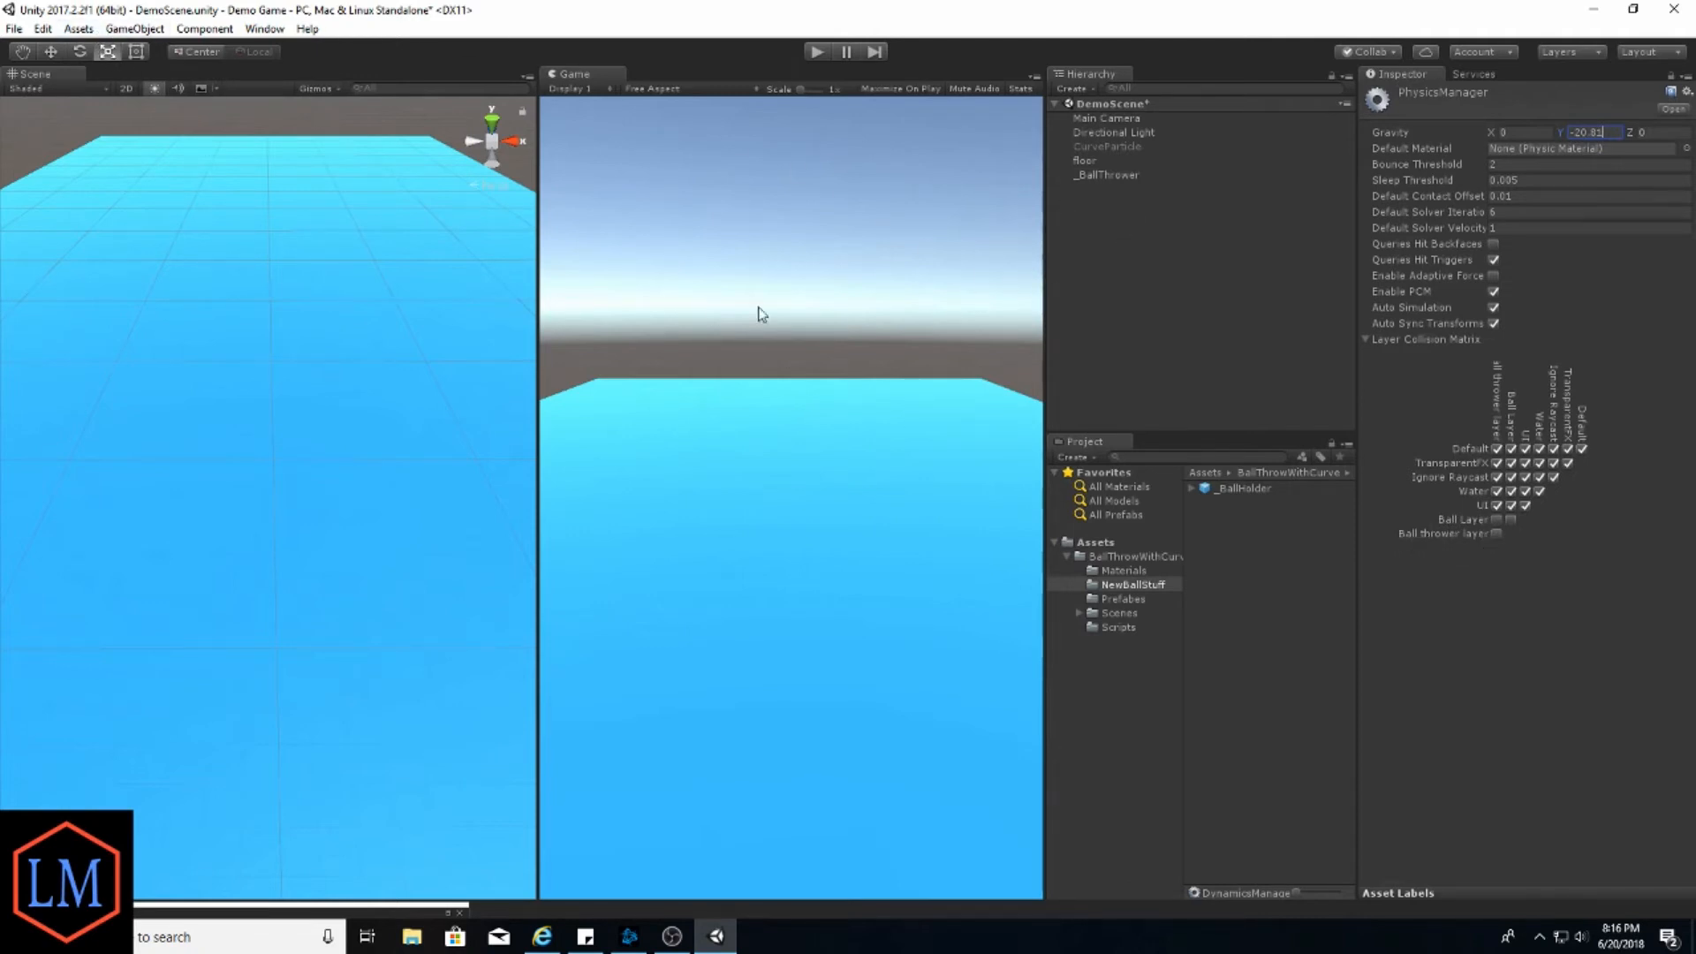
Set Min Throw on the _BallThrower's Throw Ball Controller script to X -1, Y 0.1, Z 0.1
left_click(1134, 175)
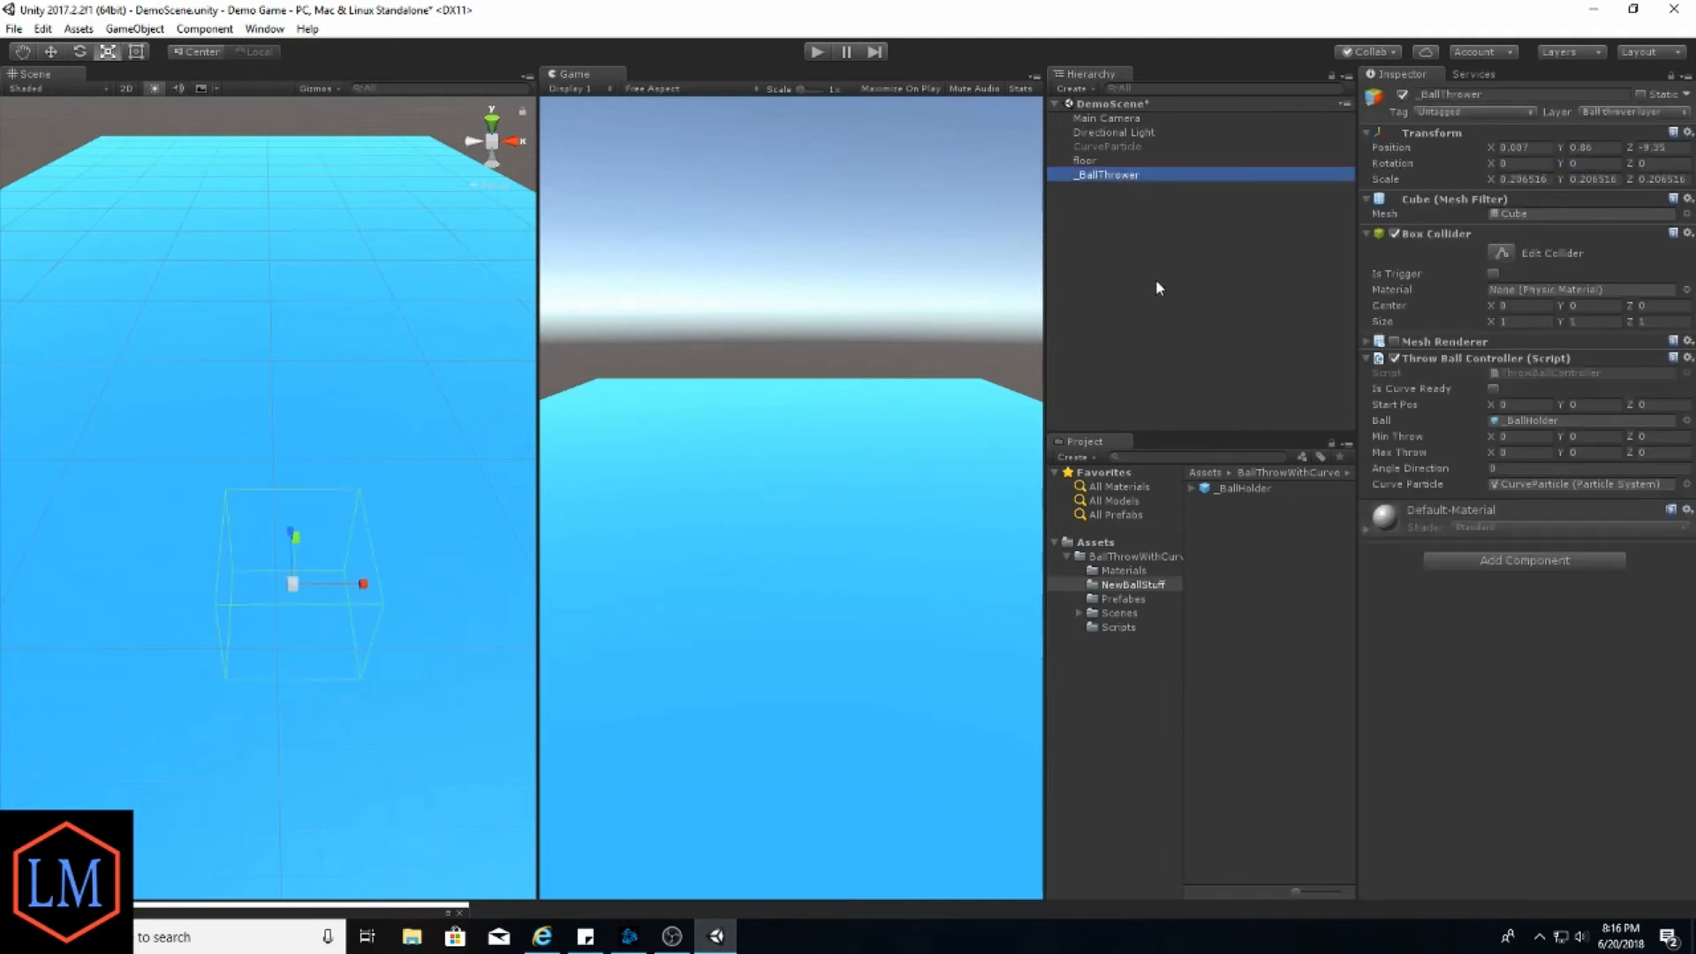
left_click(1528, 437)
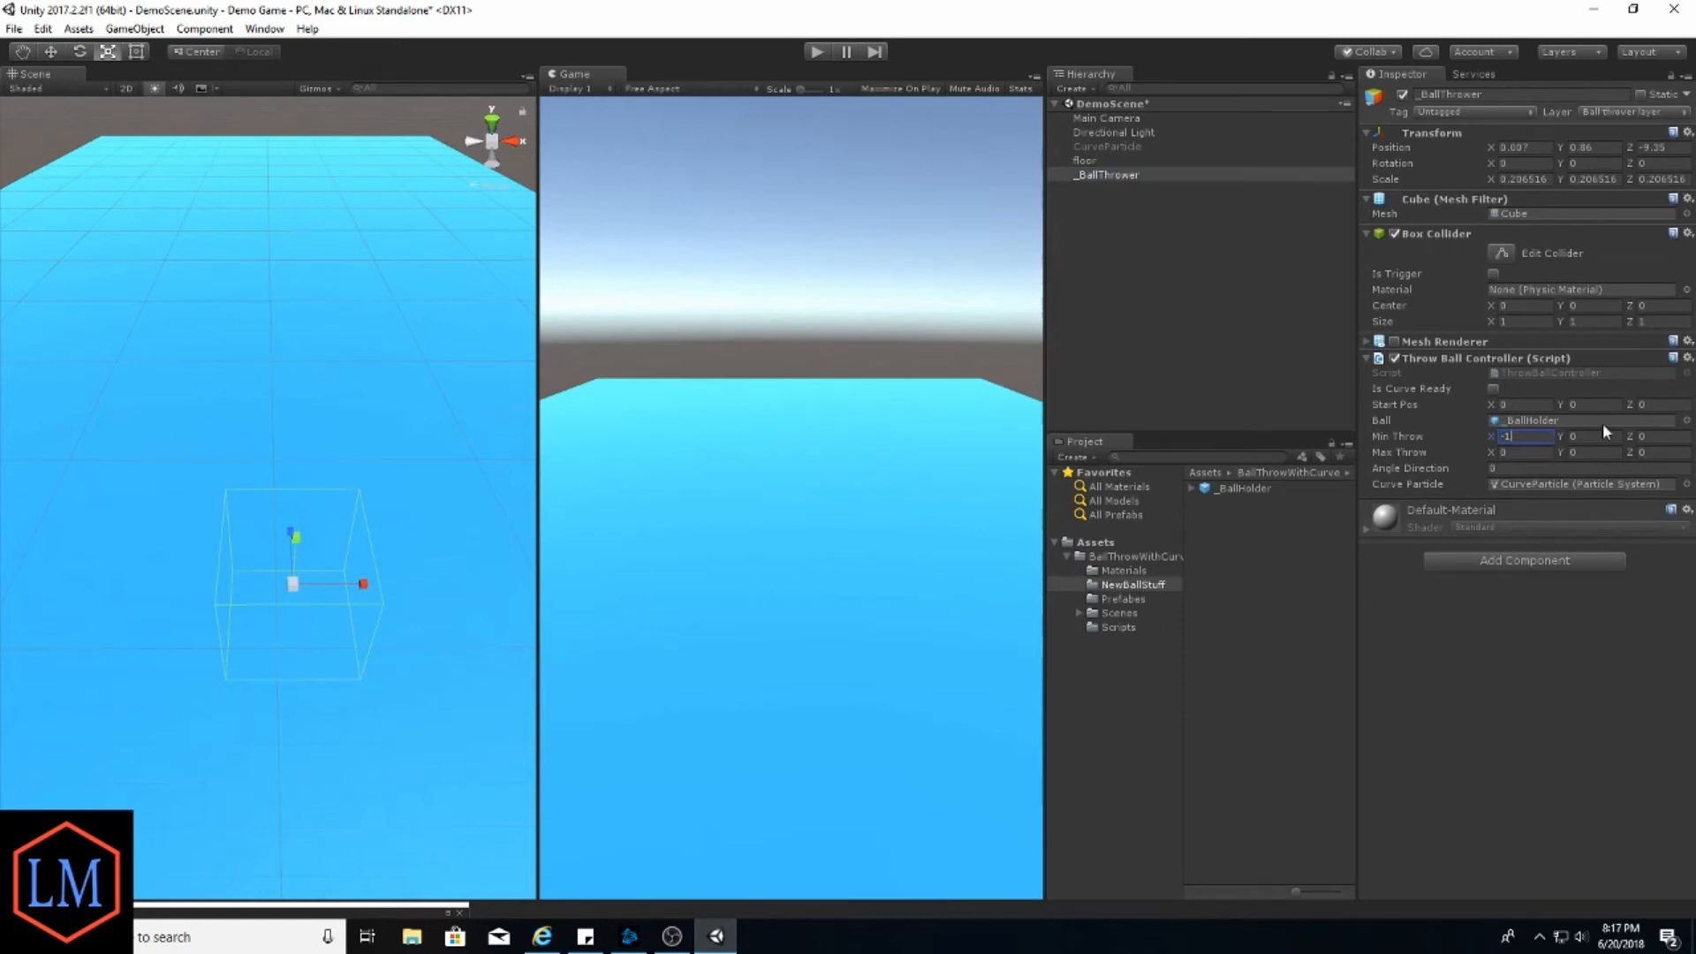
type("1")
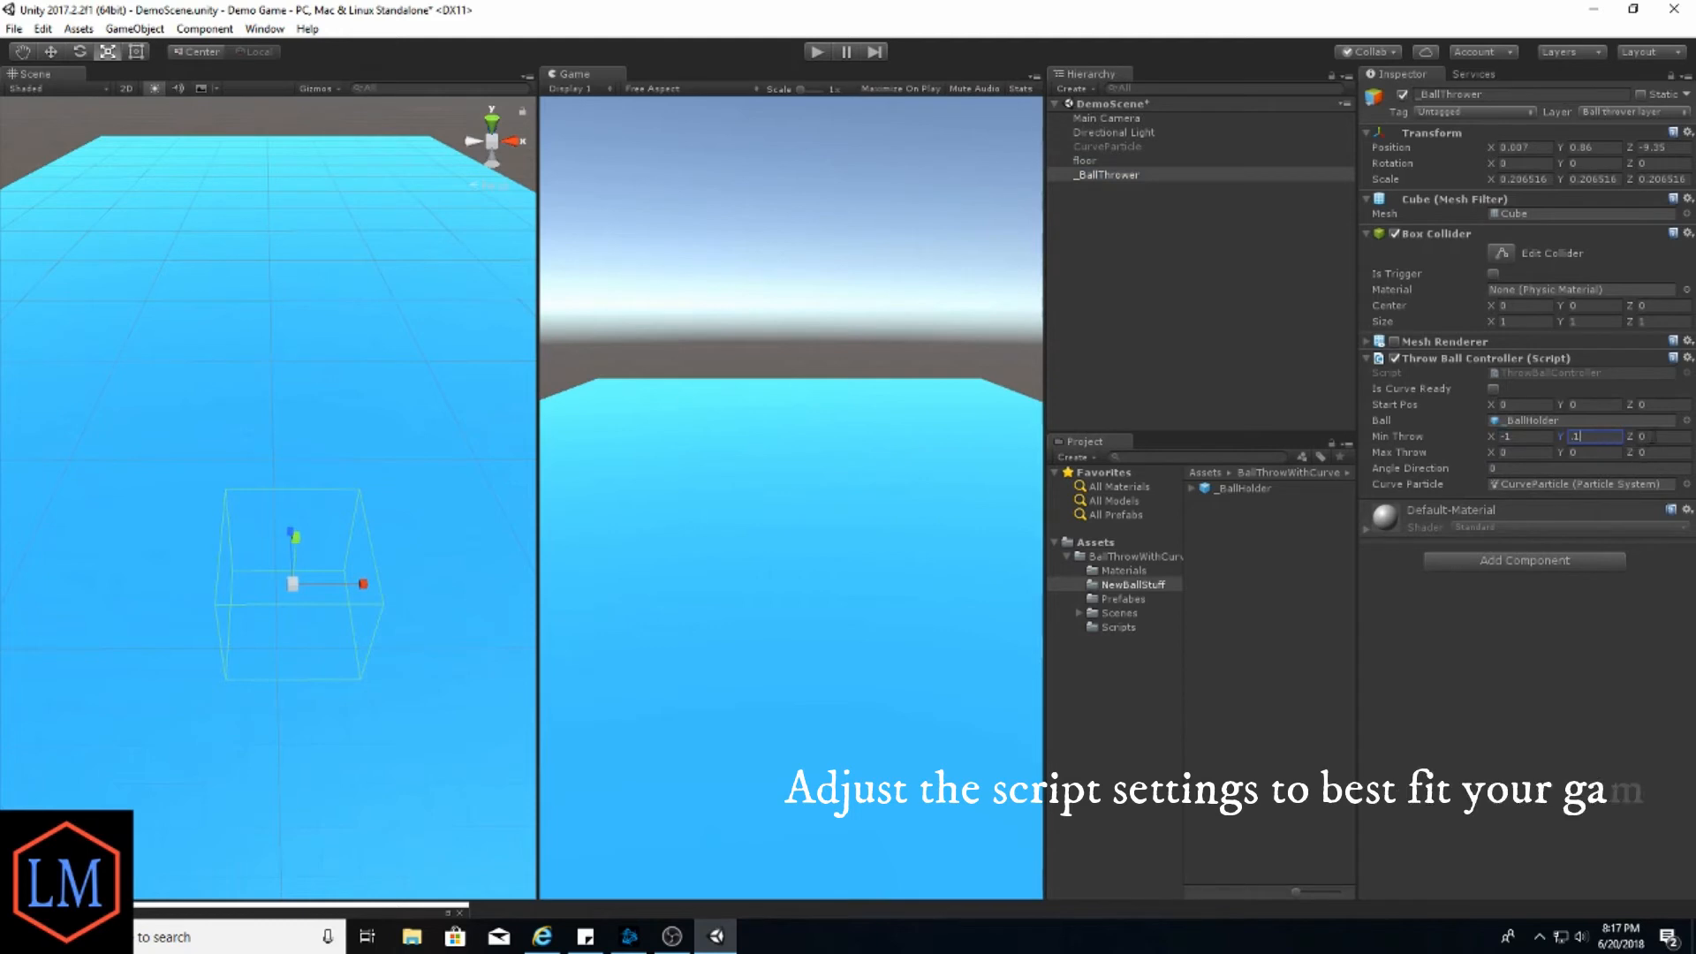
left_click(1654, 436)
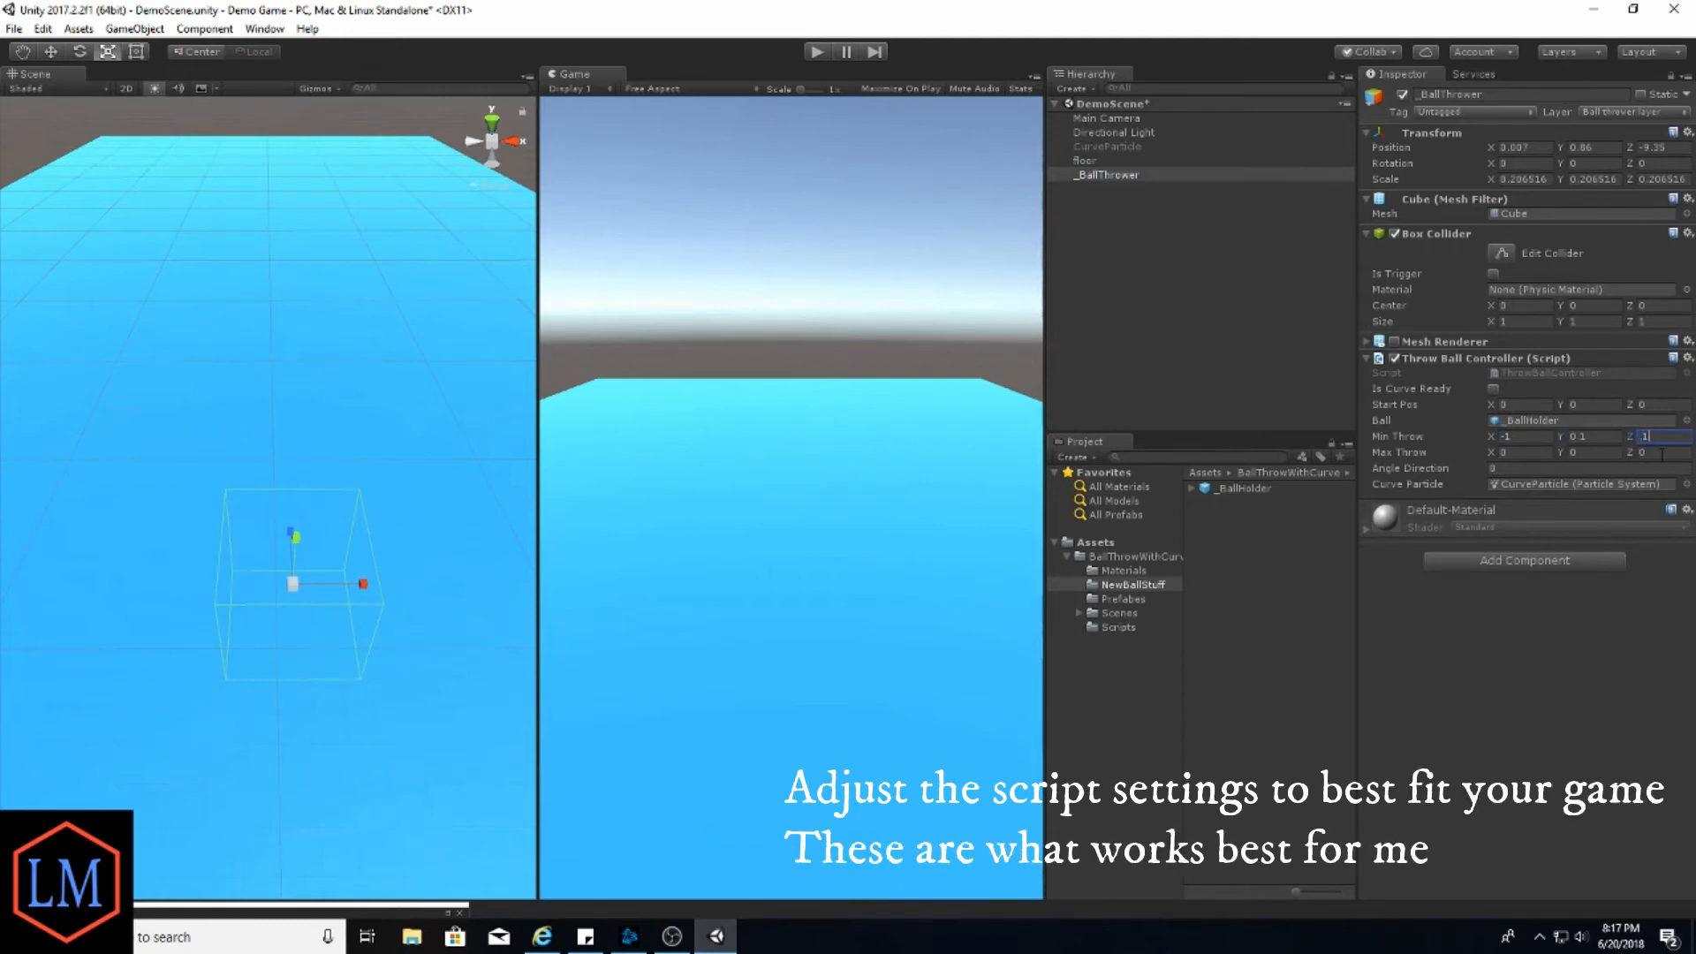
type("0.1")
Set Max Throw on the _BallThrower's Throw Ball Controller script to X 1, Y 1, Z 1.5
left_click(1657, 452)
left_click(1589, 452)
type("1")
left_click(1514, 455)
type("1")
key("alt+Tab")
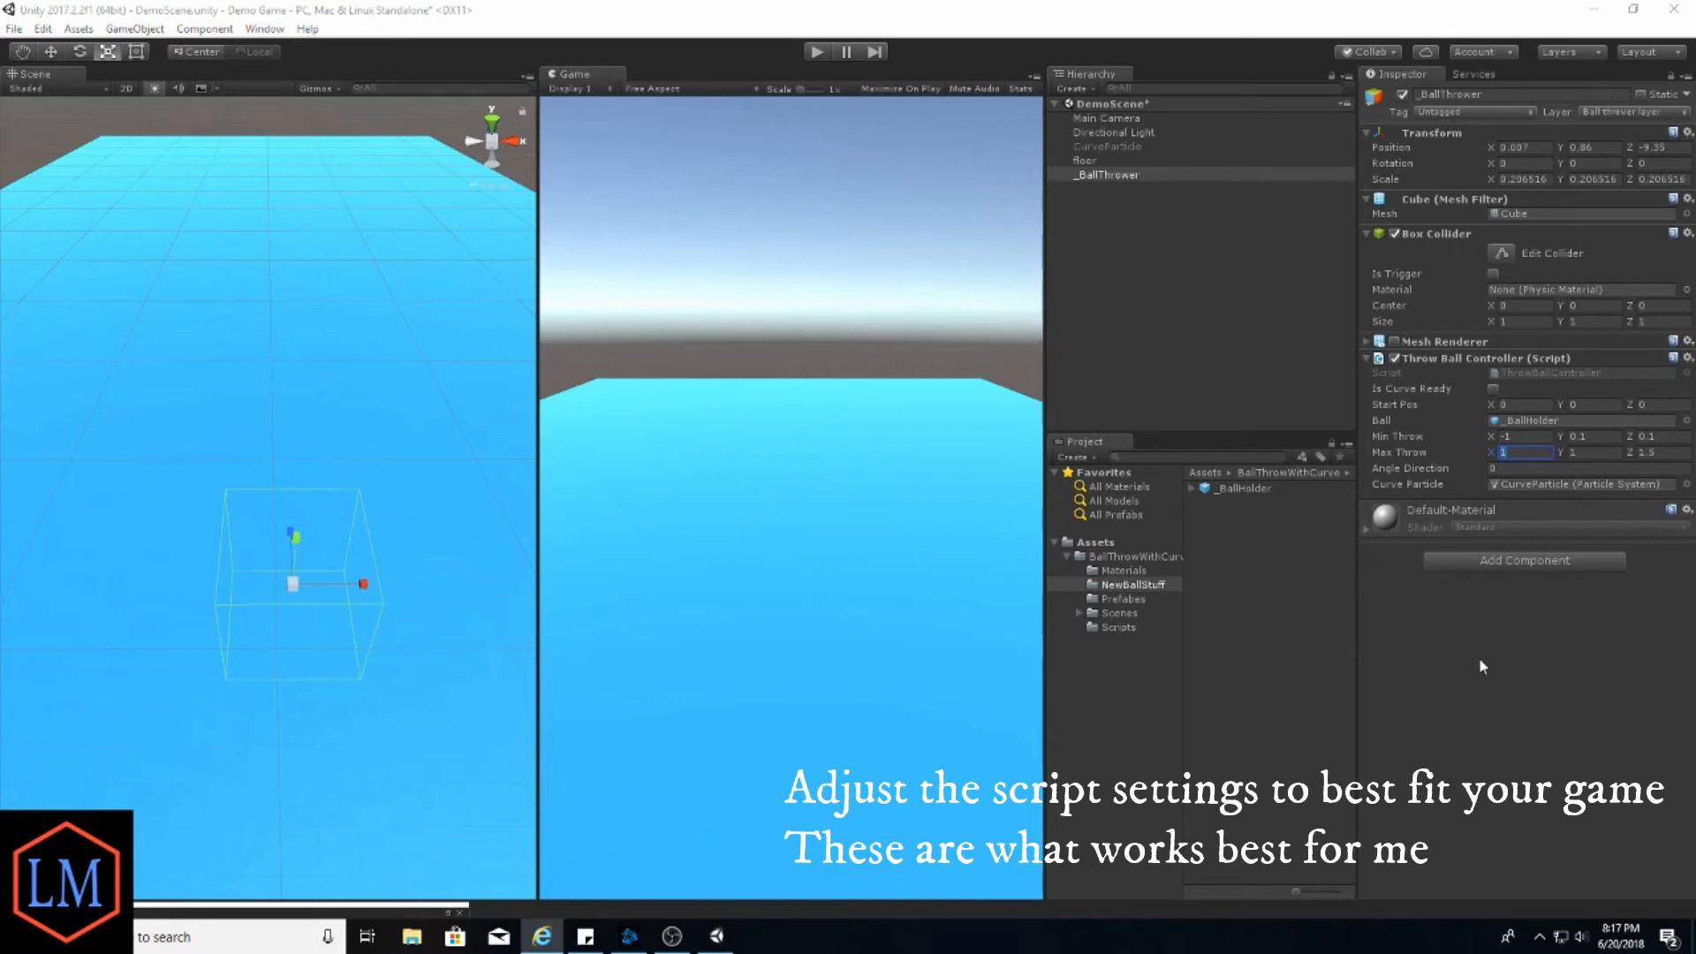
key("alt+Tab")
Attach the Ball script to a _BallHolder instance in the scene and apply the change to its prefab
left_click_drag(1184, 357, 1181, 381)
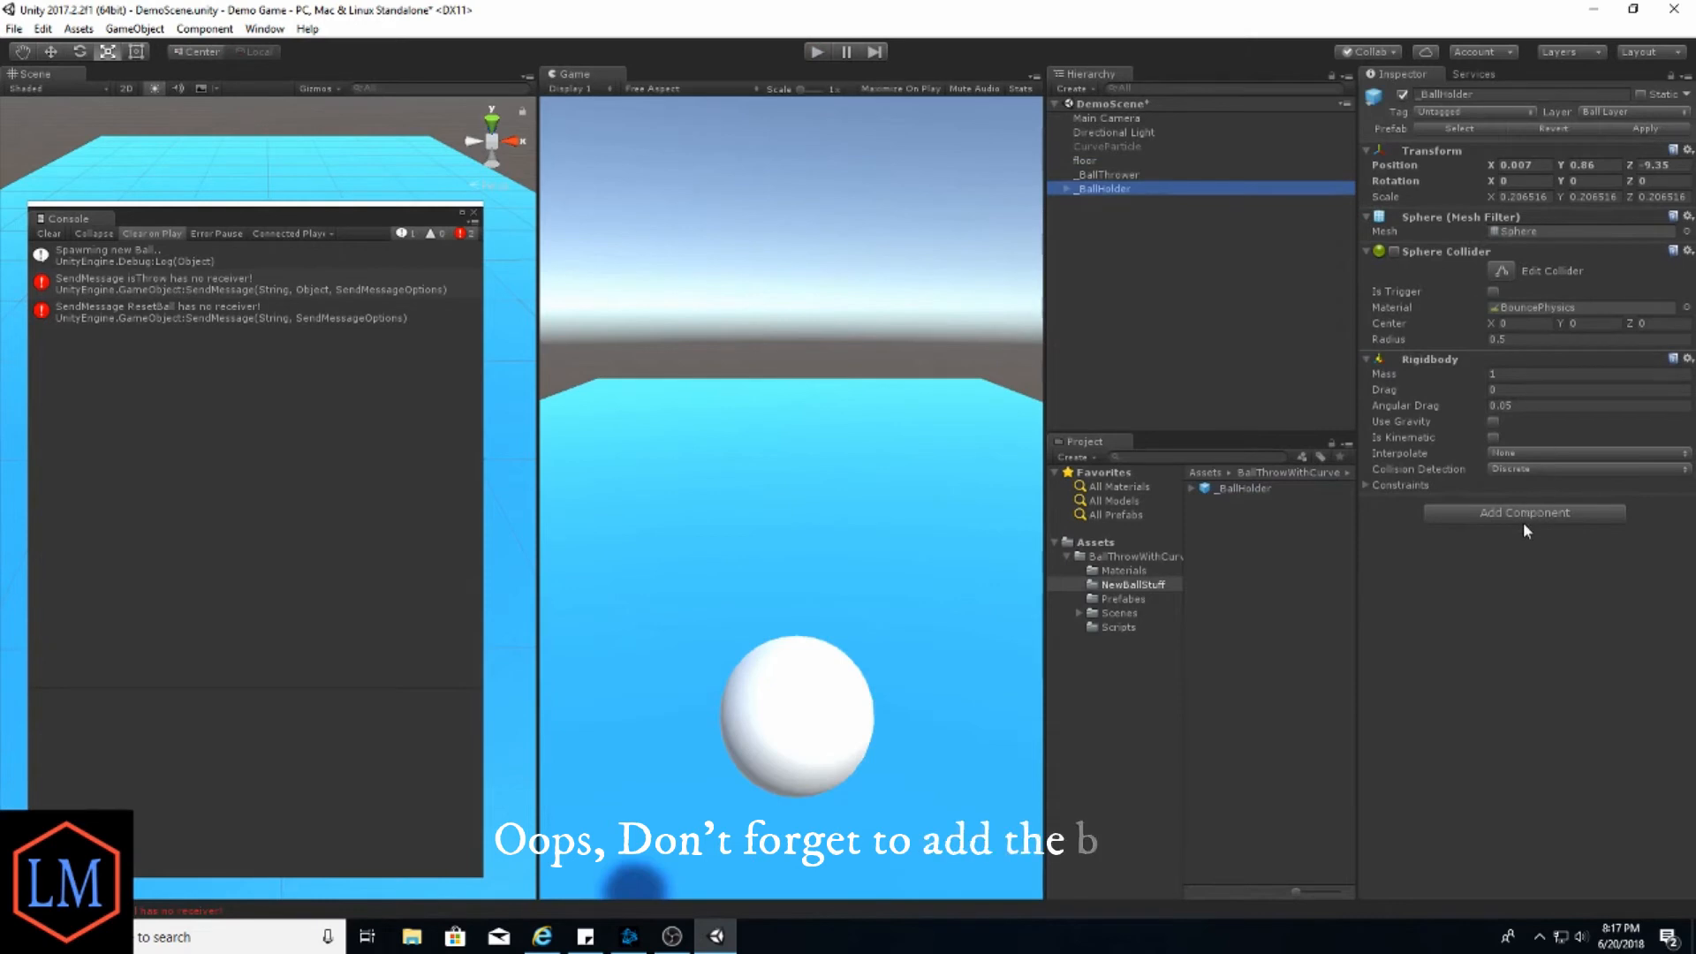
left_click(1118, 627)
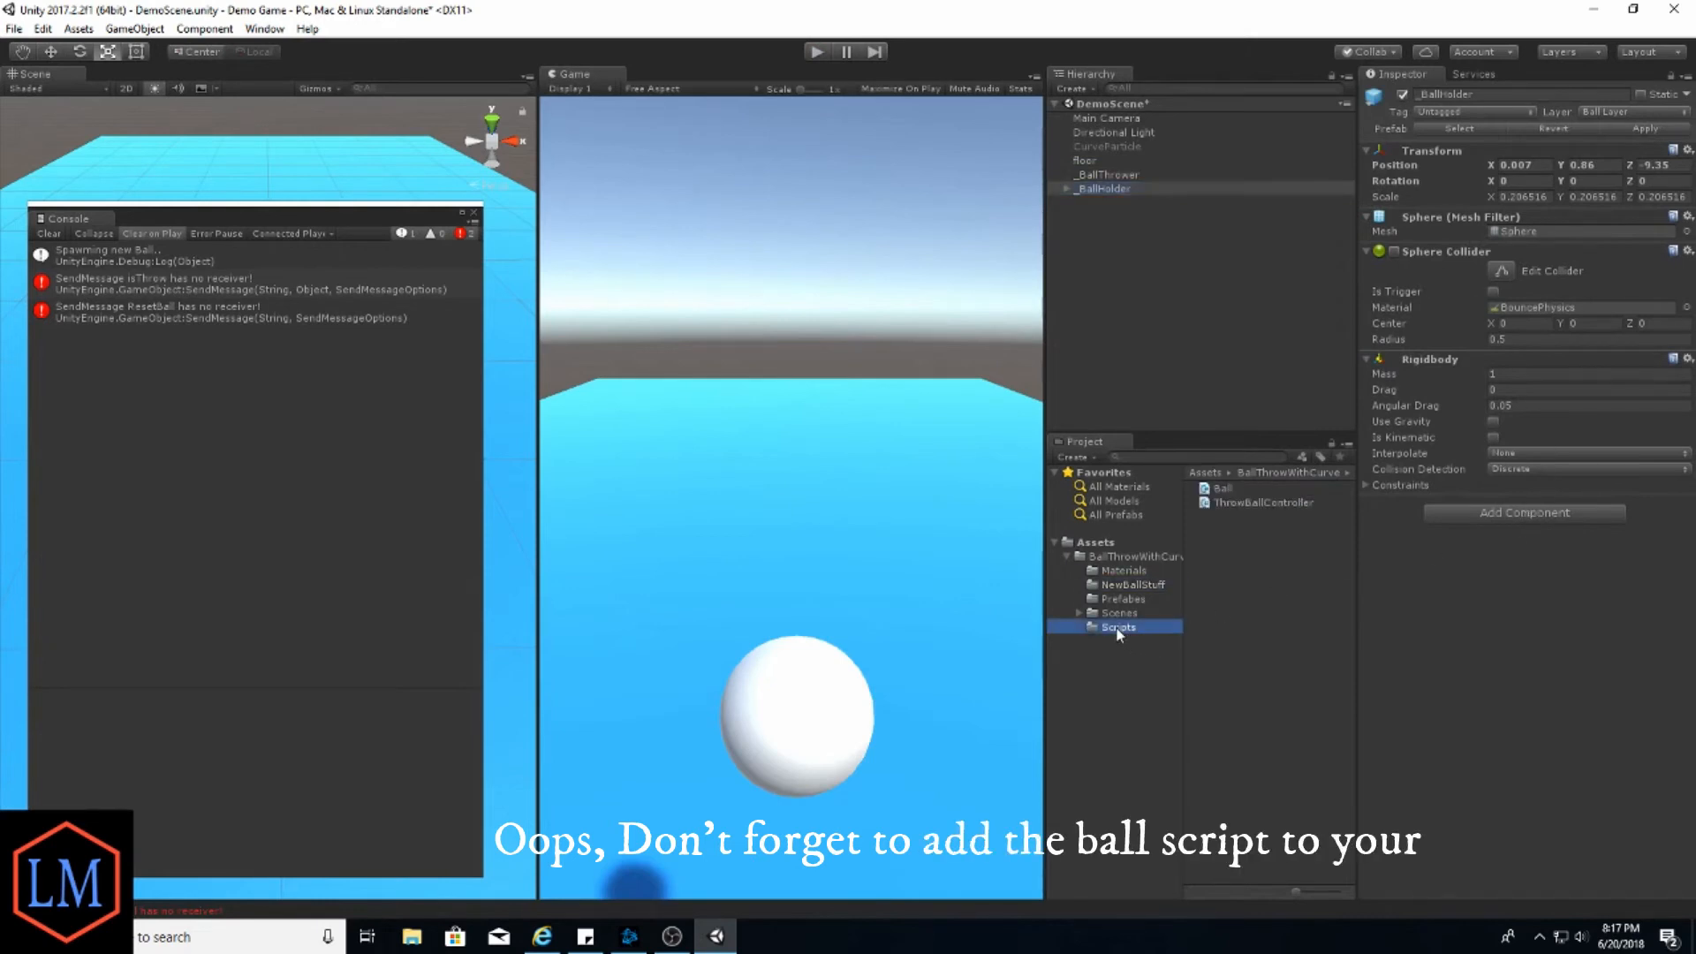
left_click_drag(1221, 489, 1465, 639)
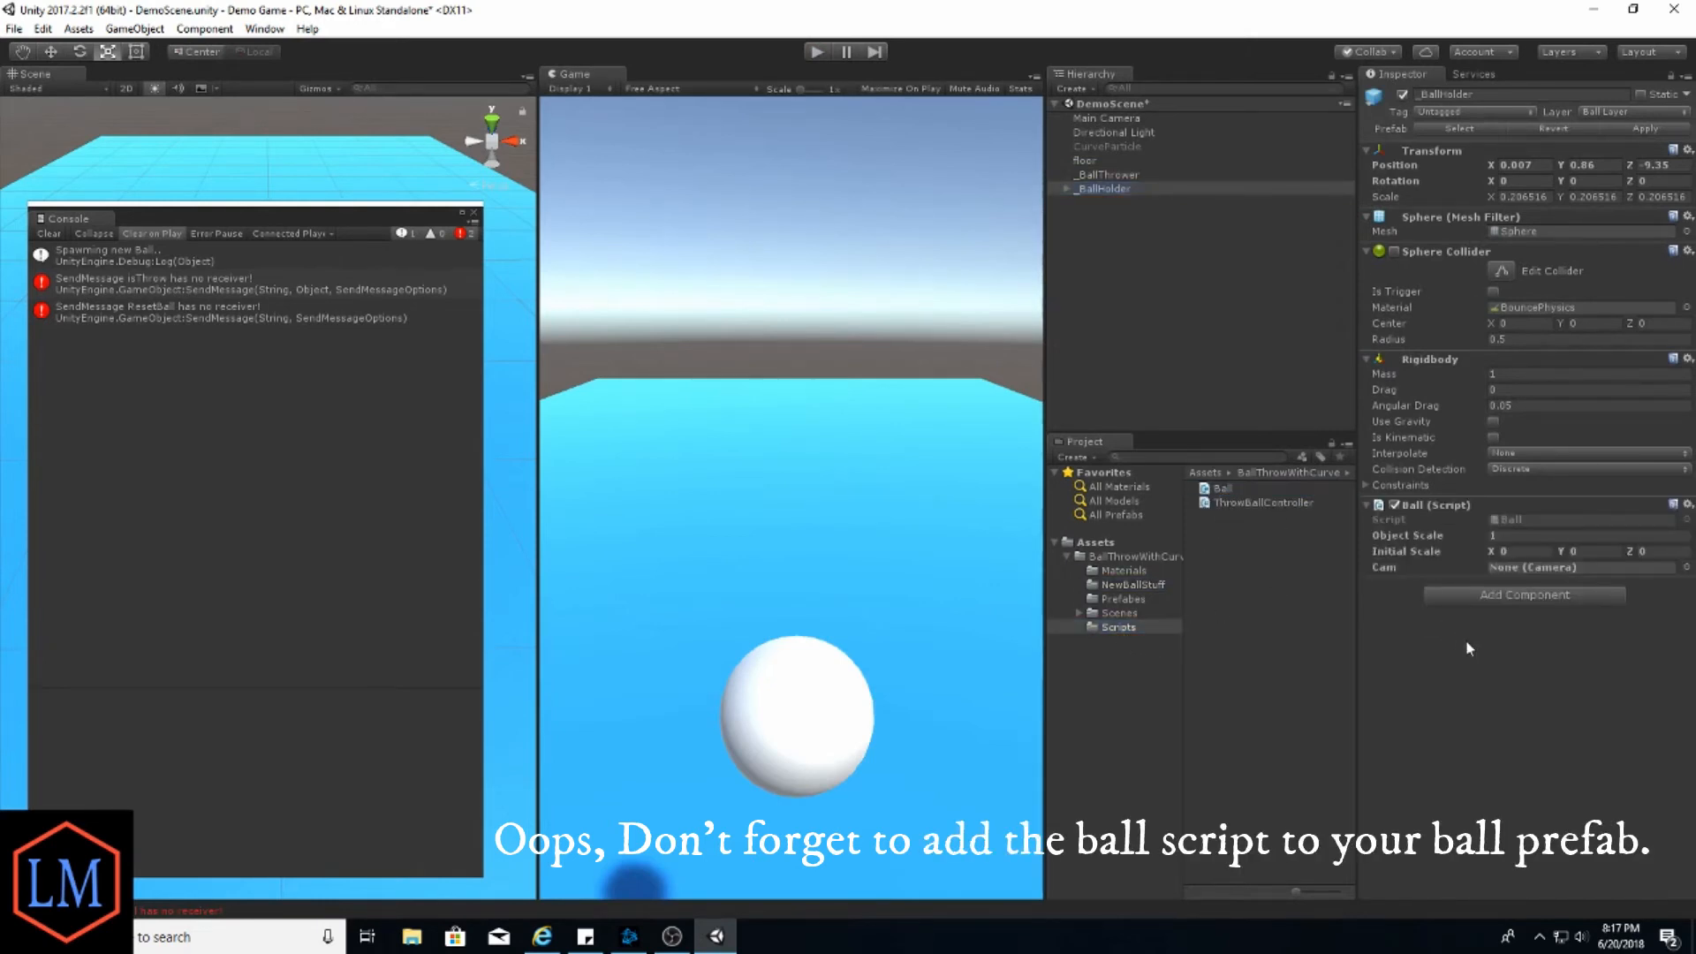
left_click(1639, 128)
Delete the _BallHolder instance from the scene and clear the console messages
left_click(1110, 190)
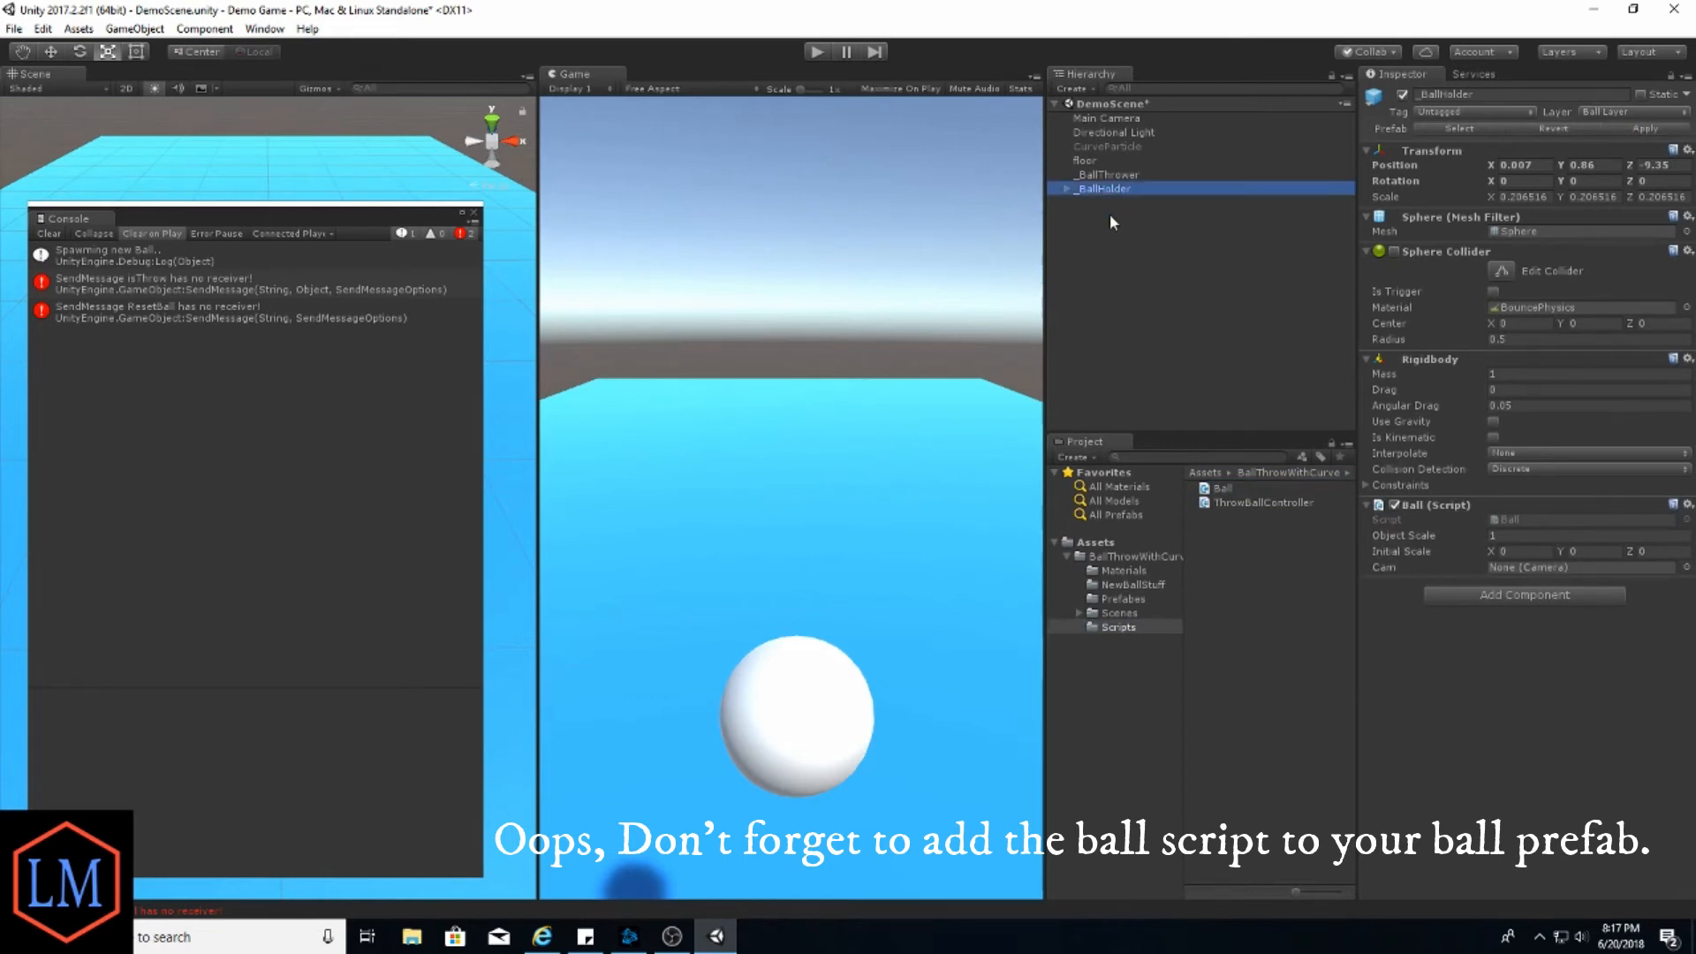
key("Delete")
left_click(49, 234)
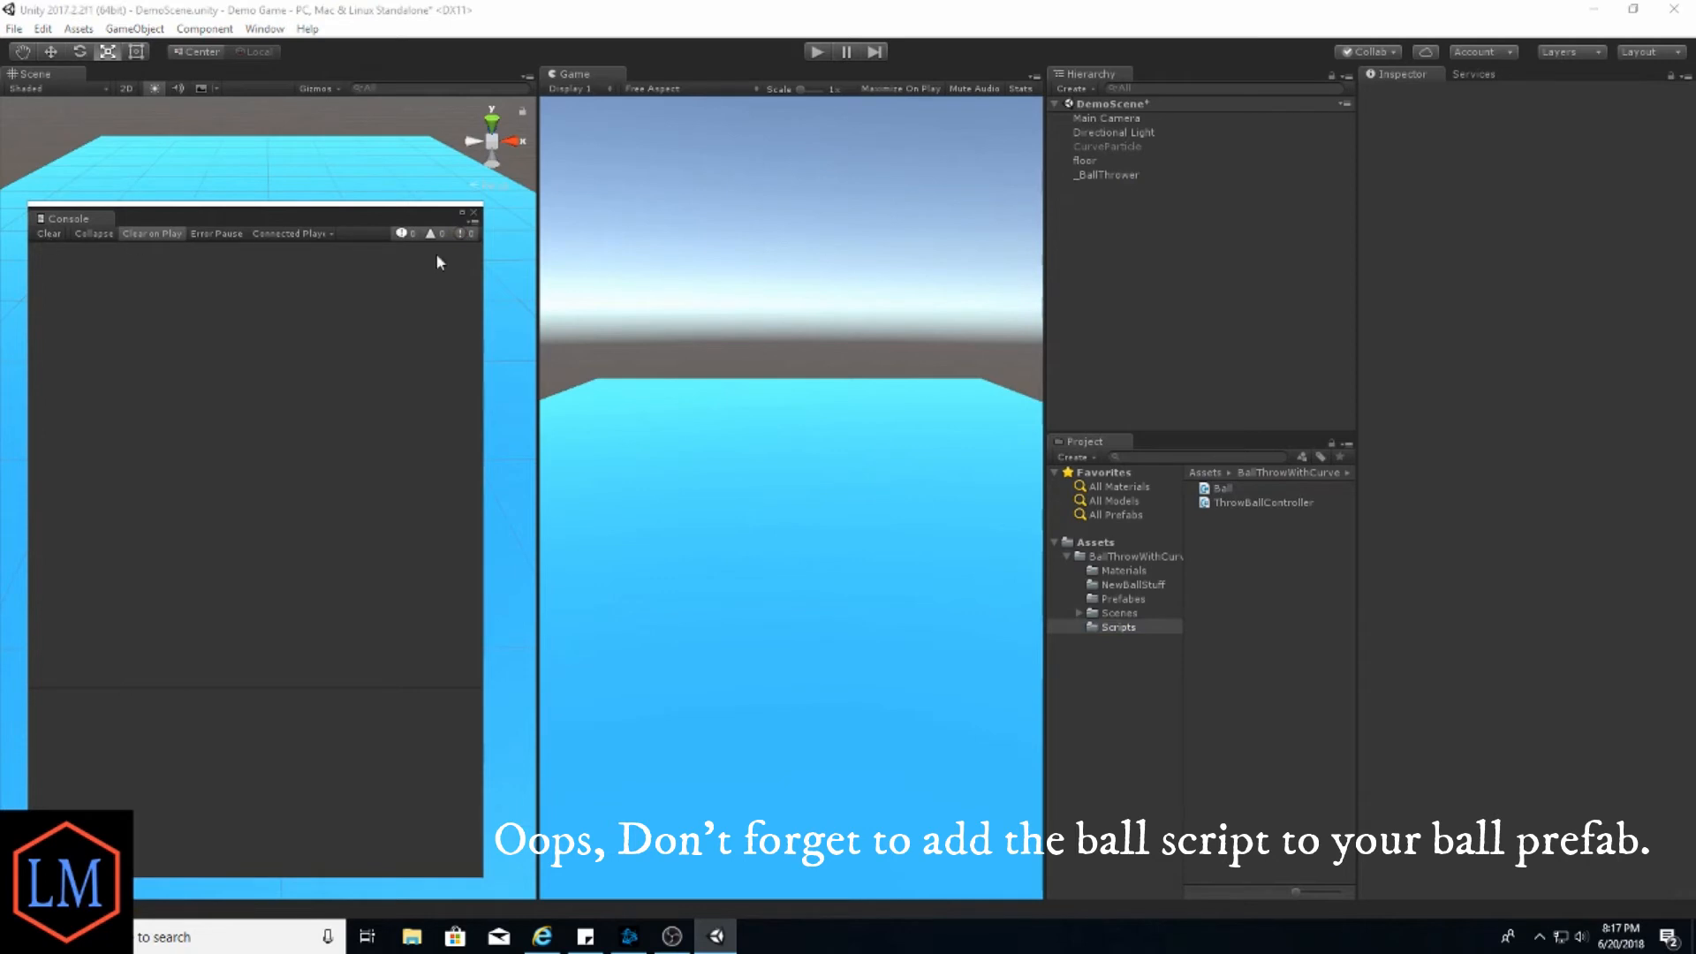
Run the game and test throwing the ball up the floor
left_click(815, 53)
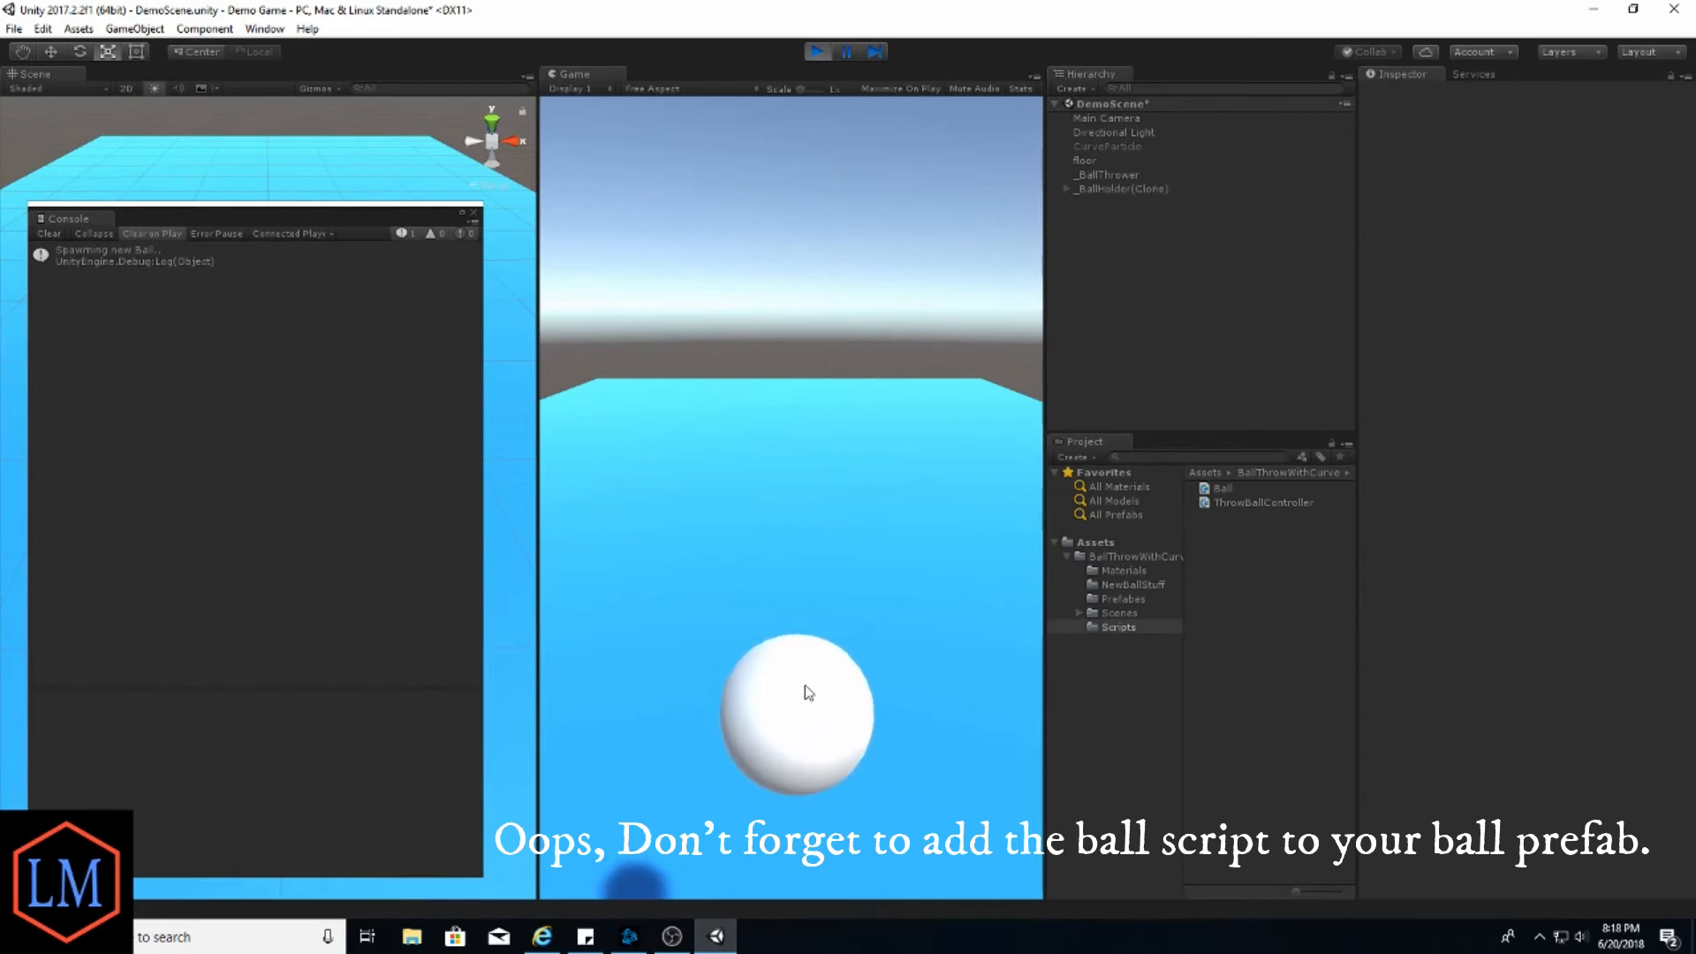
left_click_drag(808, 693, 742, 609)
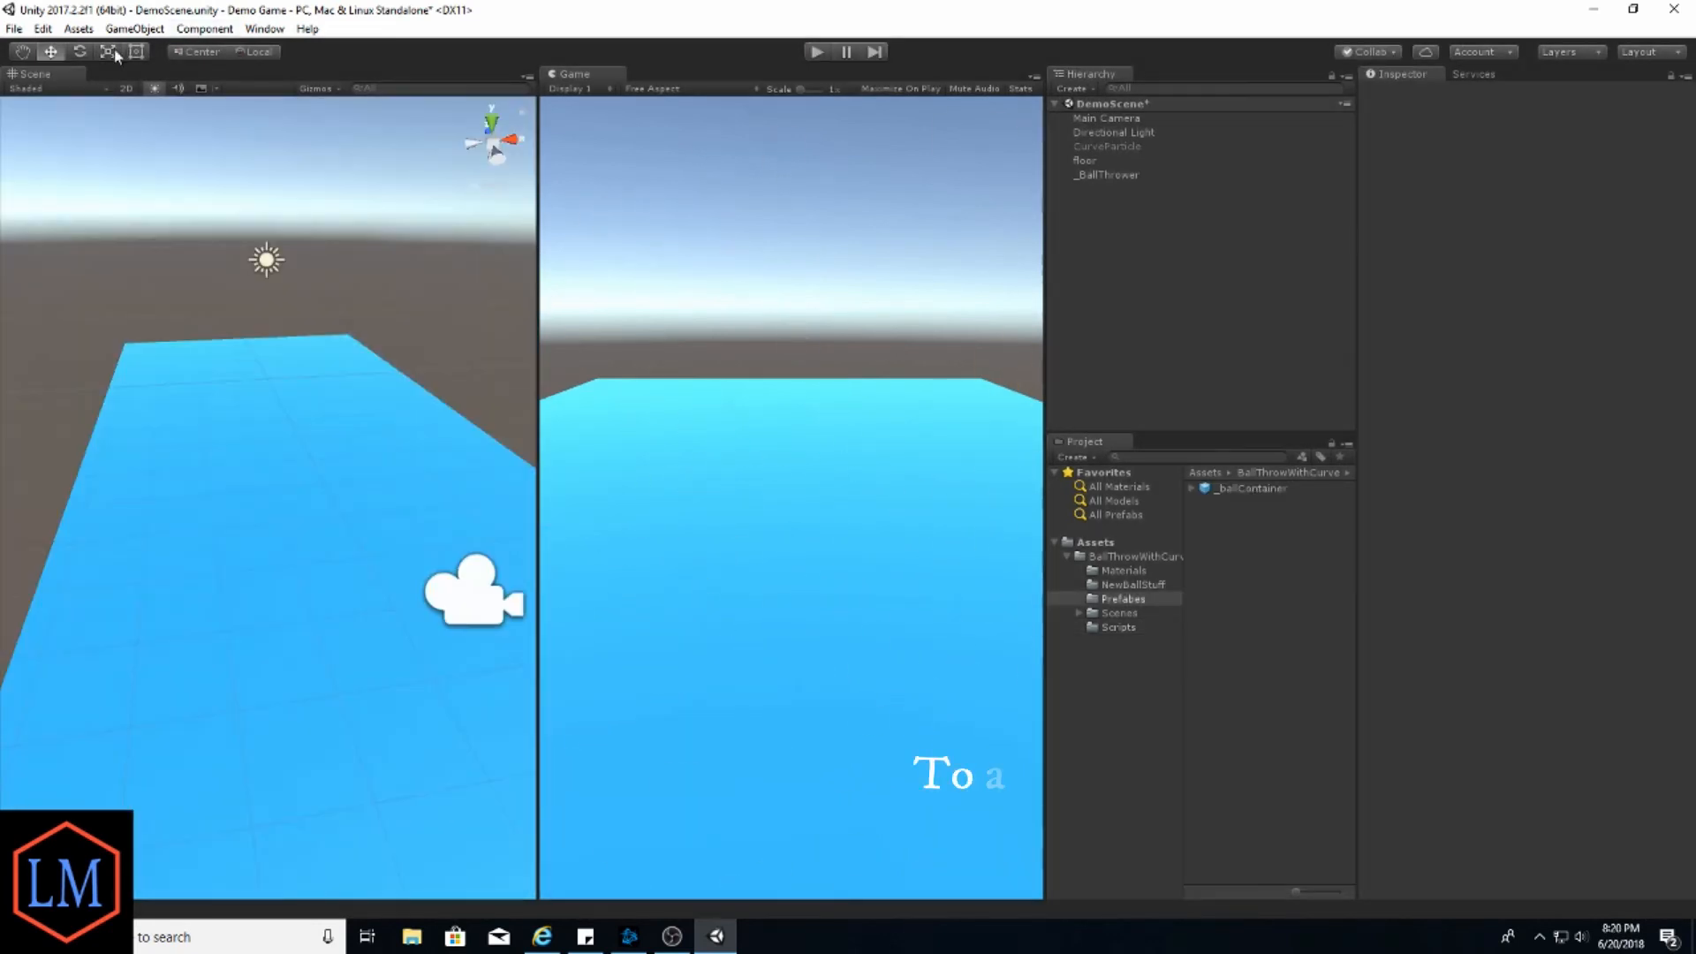
Add a 3D cube and position it on the floor at about X 0.52, Y 0.324, Z -4.86
left_click(149, 29)
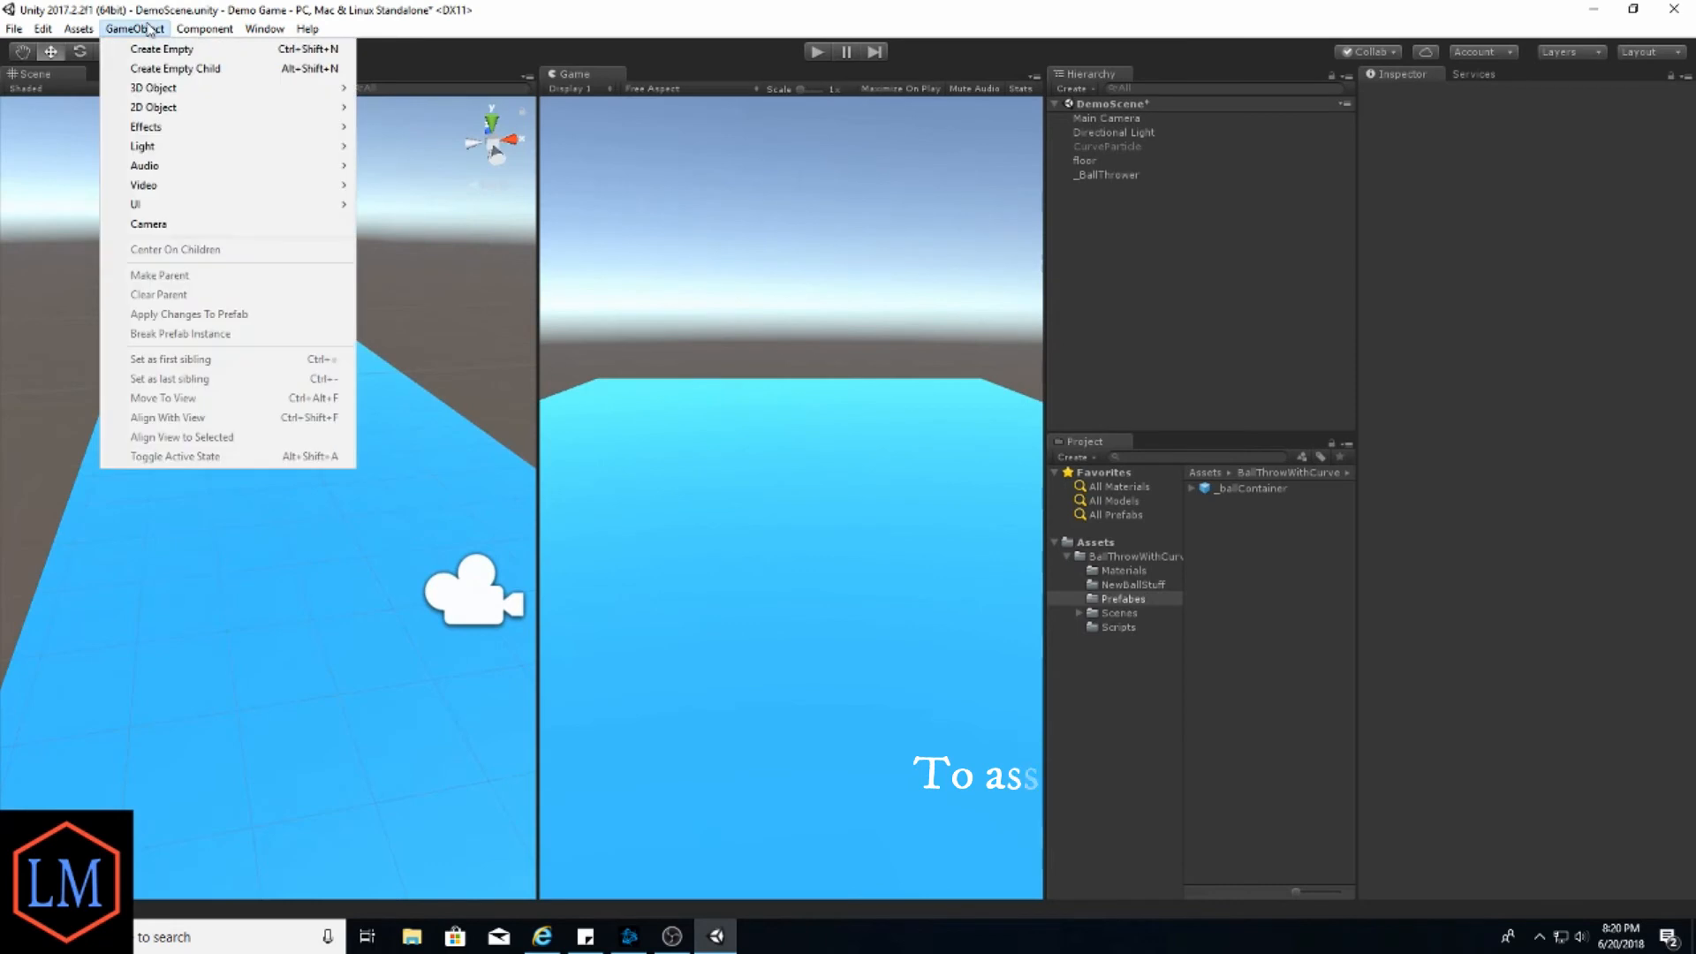
mouse_move(80, 31)
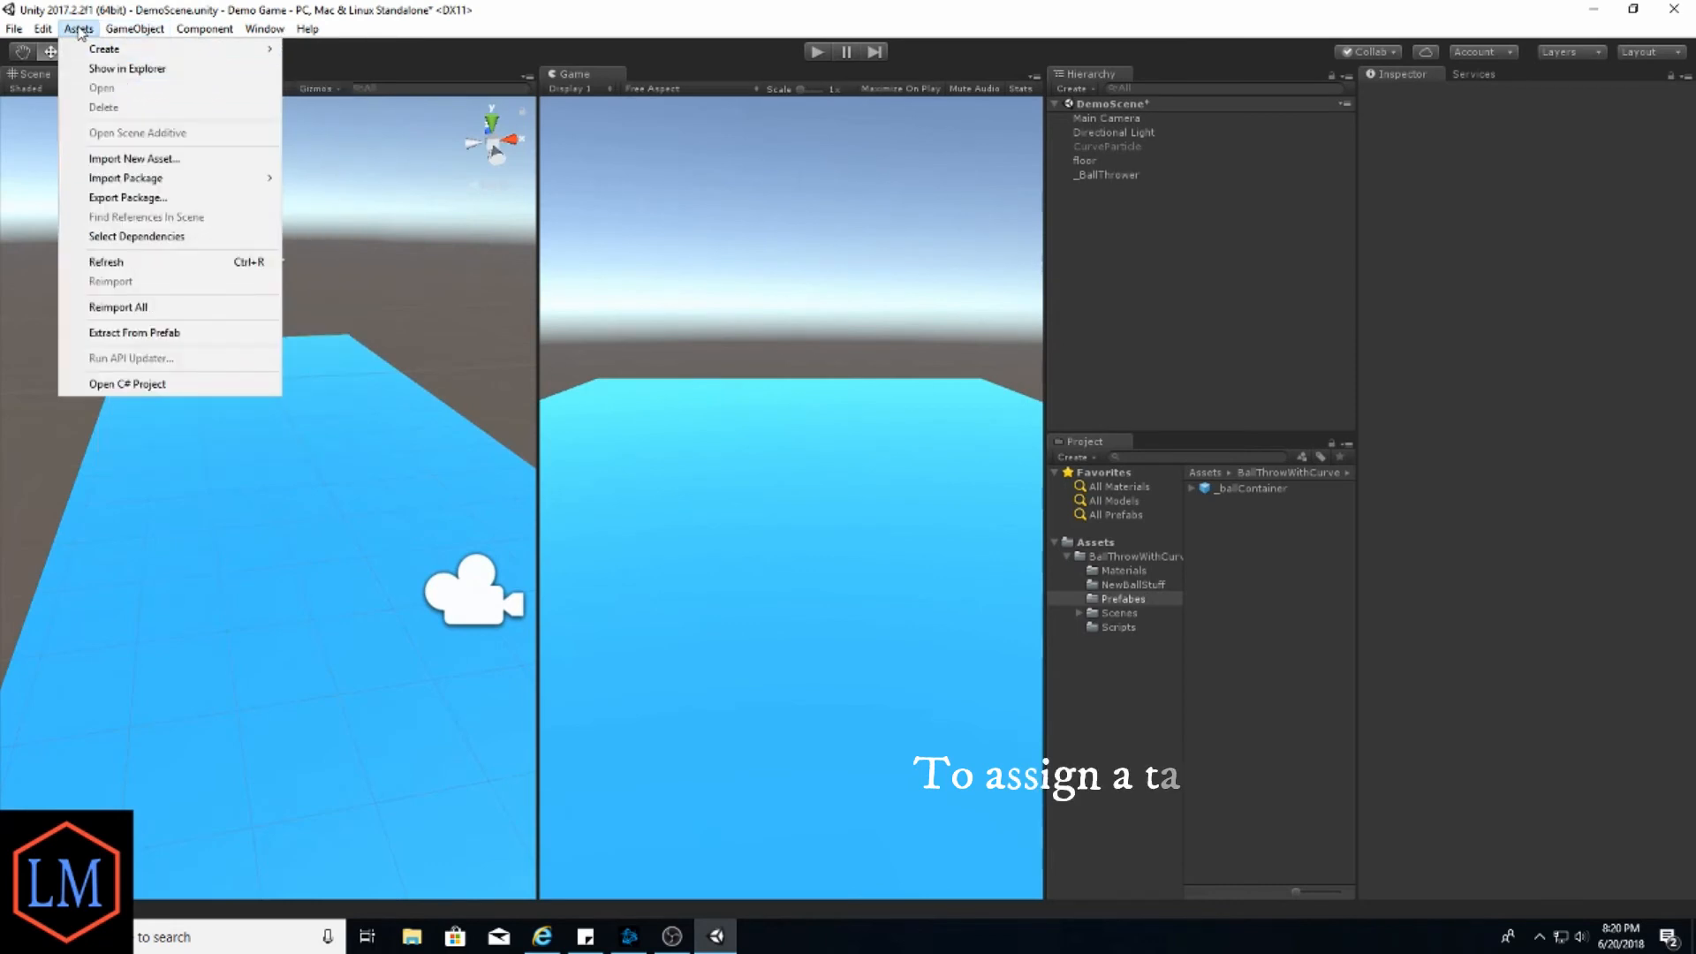
mouse_move(134, 29)
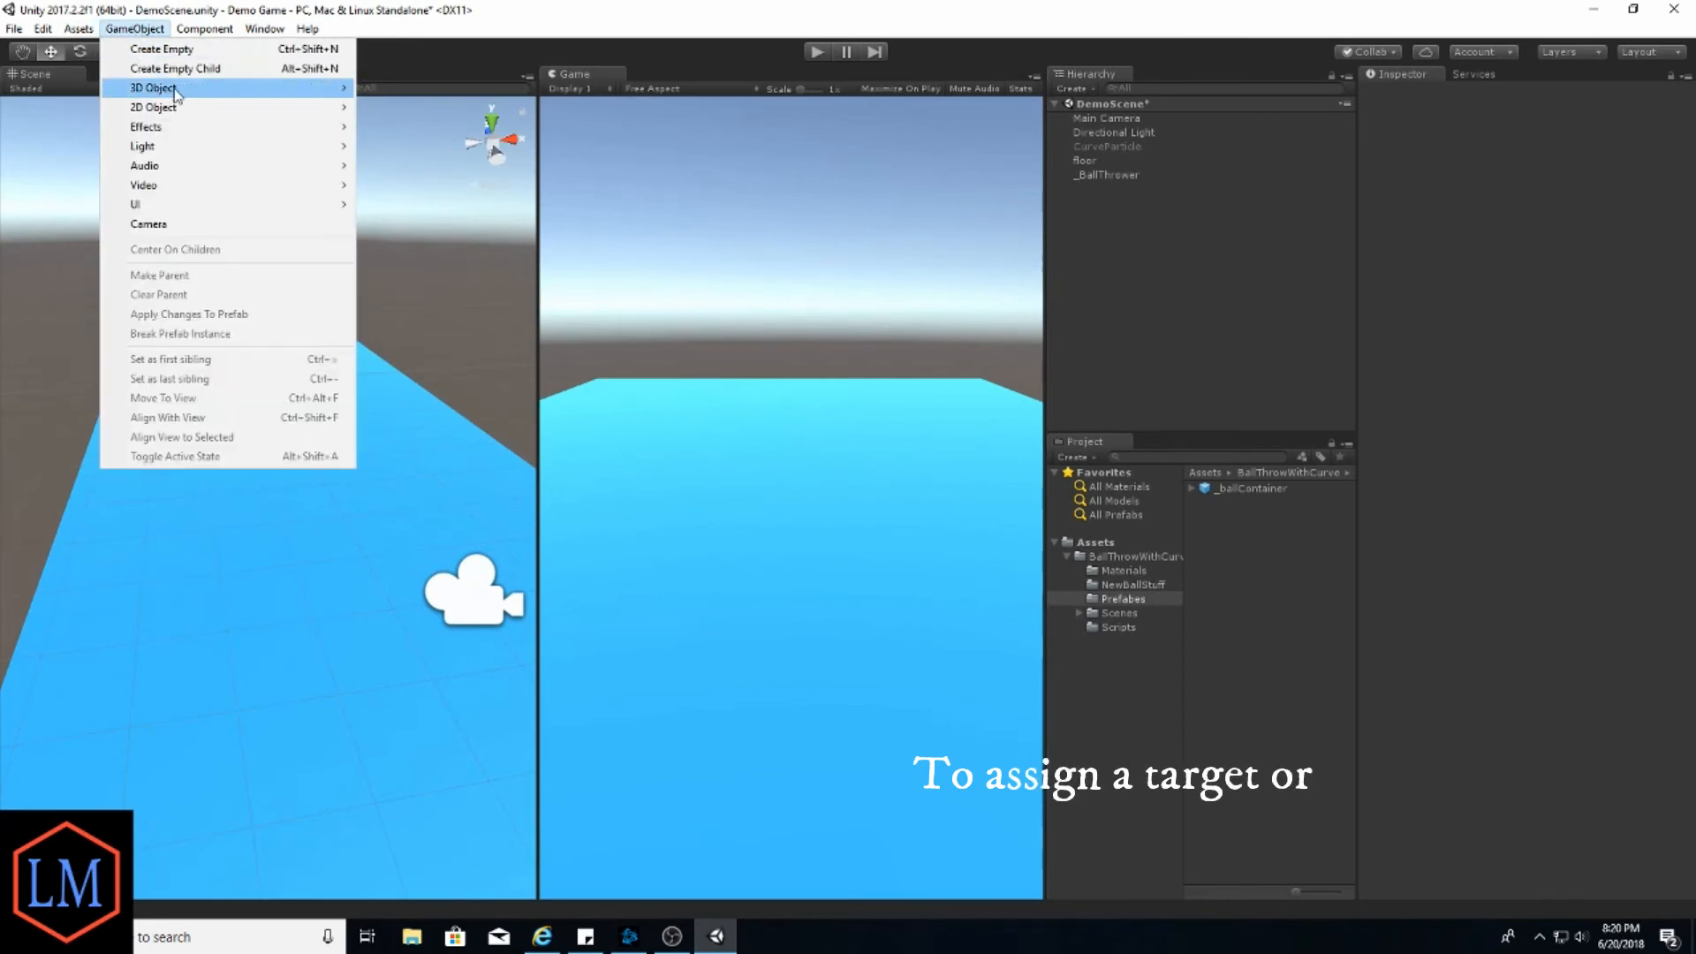
mouse_move(176, 91)
left_click(453, 96)
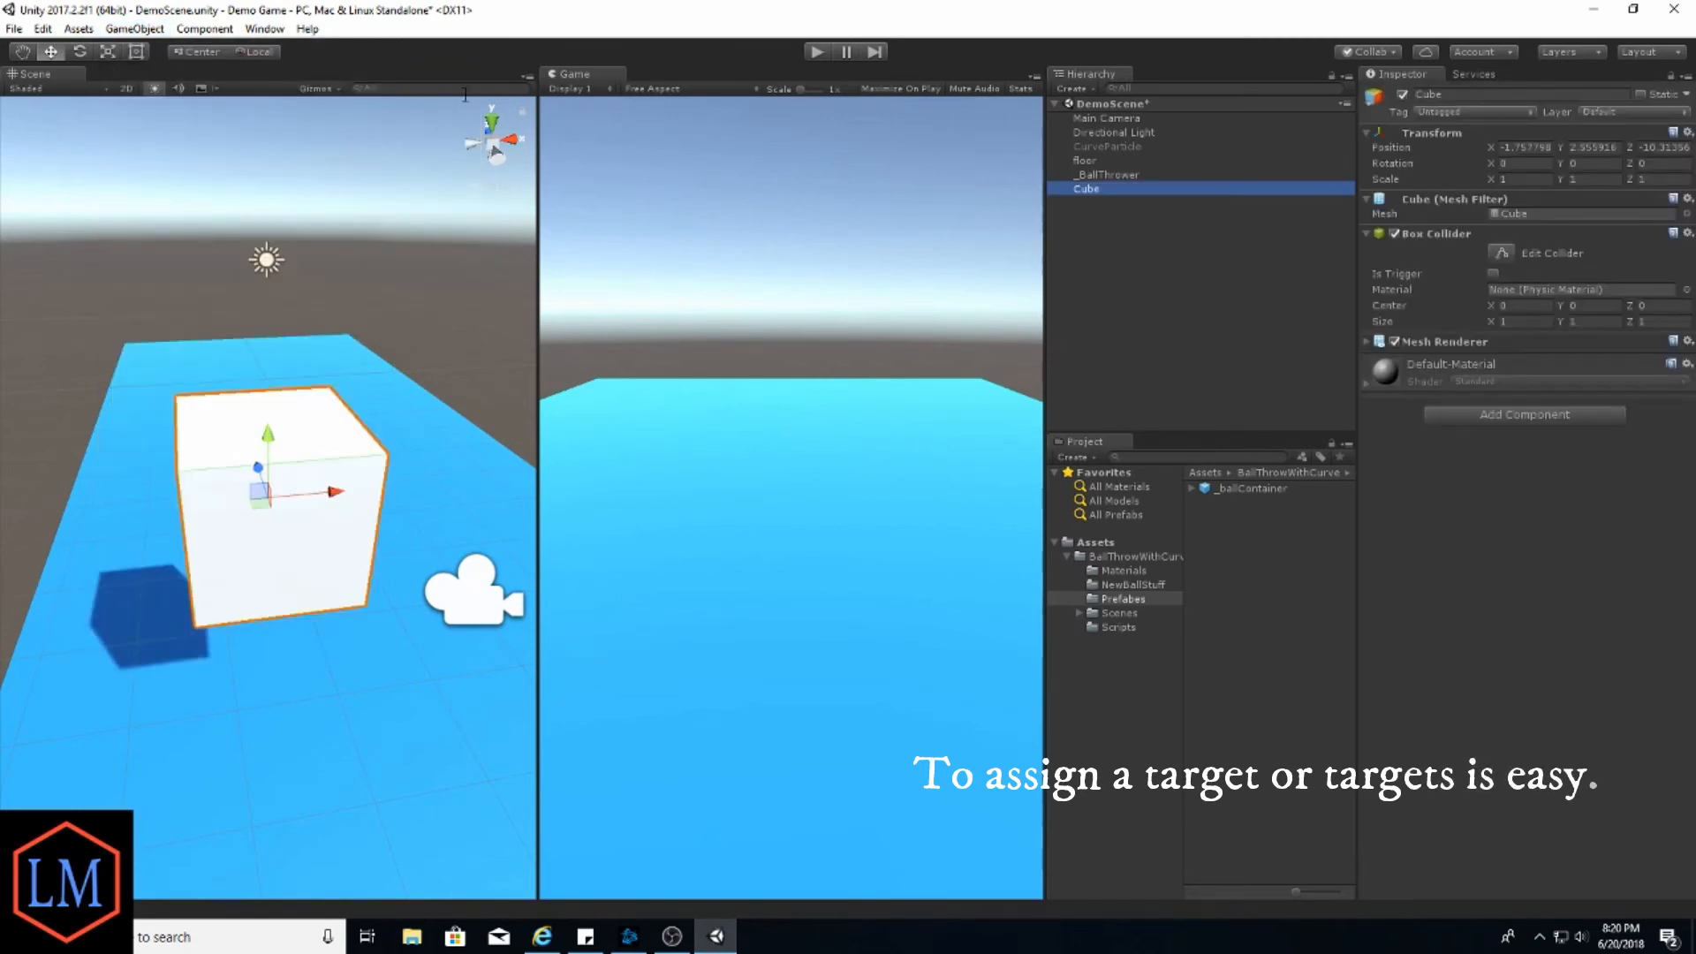
left_click_drag(274, 437, 524, 733)
left_click_drag(316, 634, 1616, 506)
key("f")
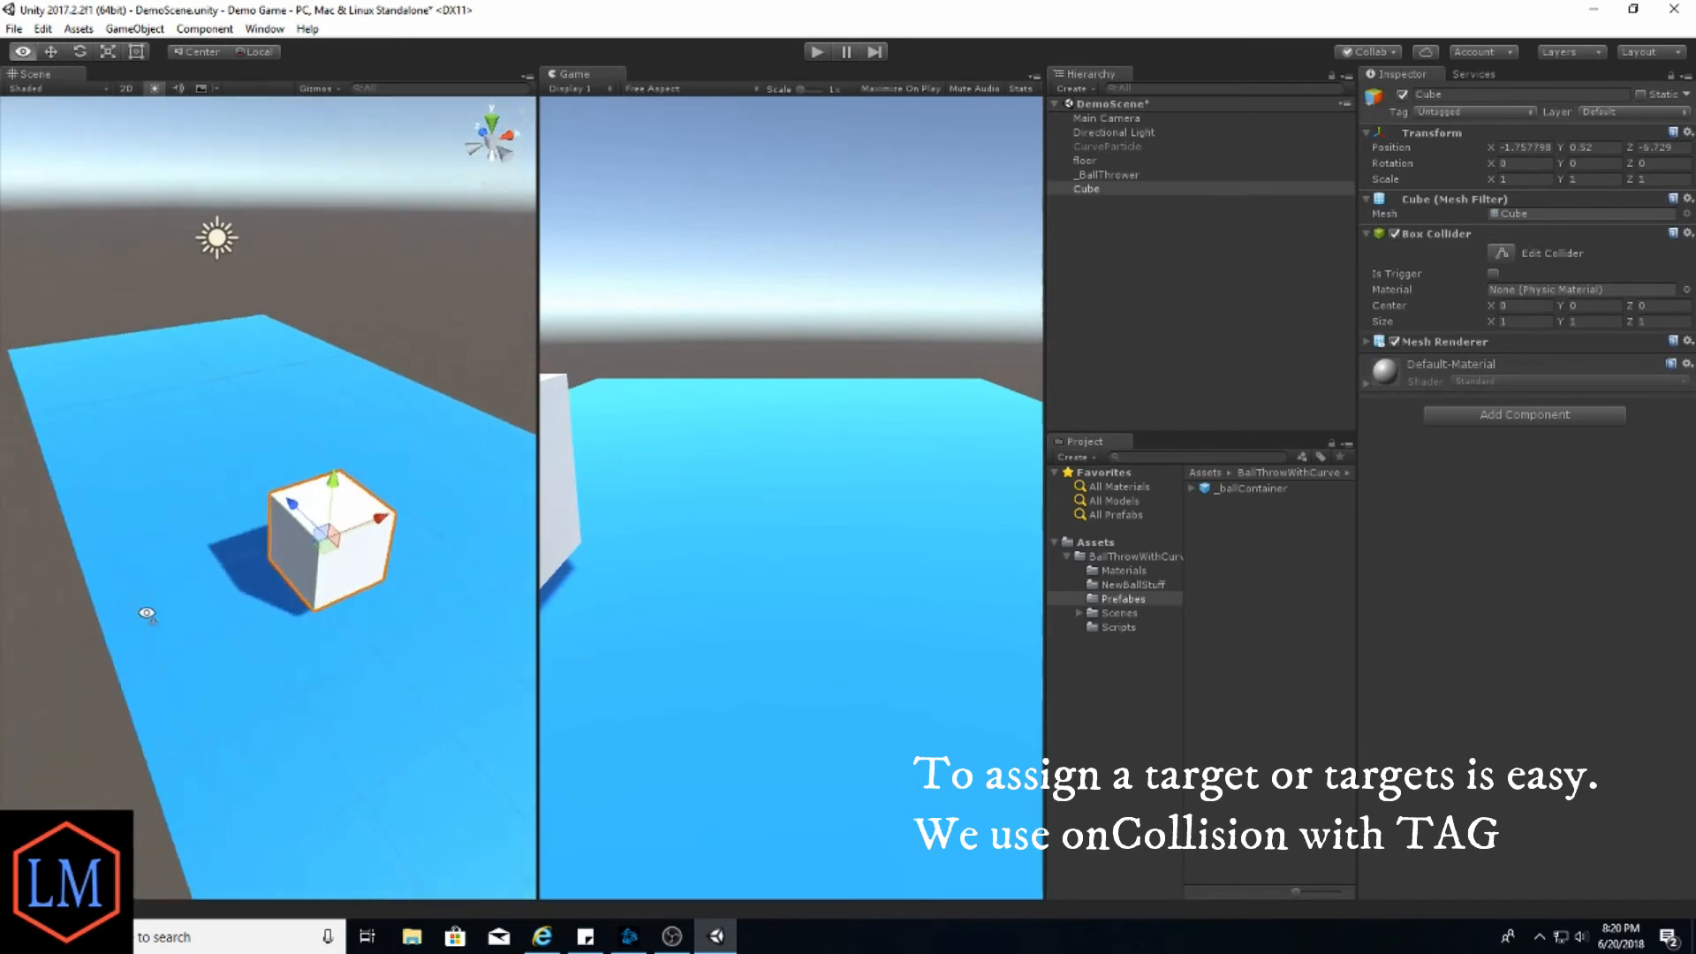
left_click_drag(289, 492, 586, 491)
left_click_drag(232, 453, 216, 549)
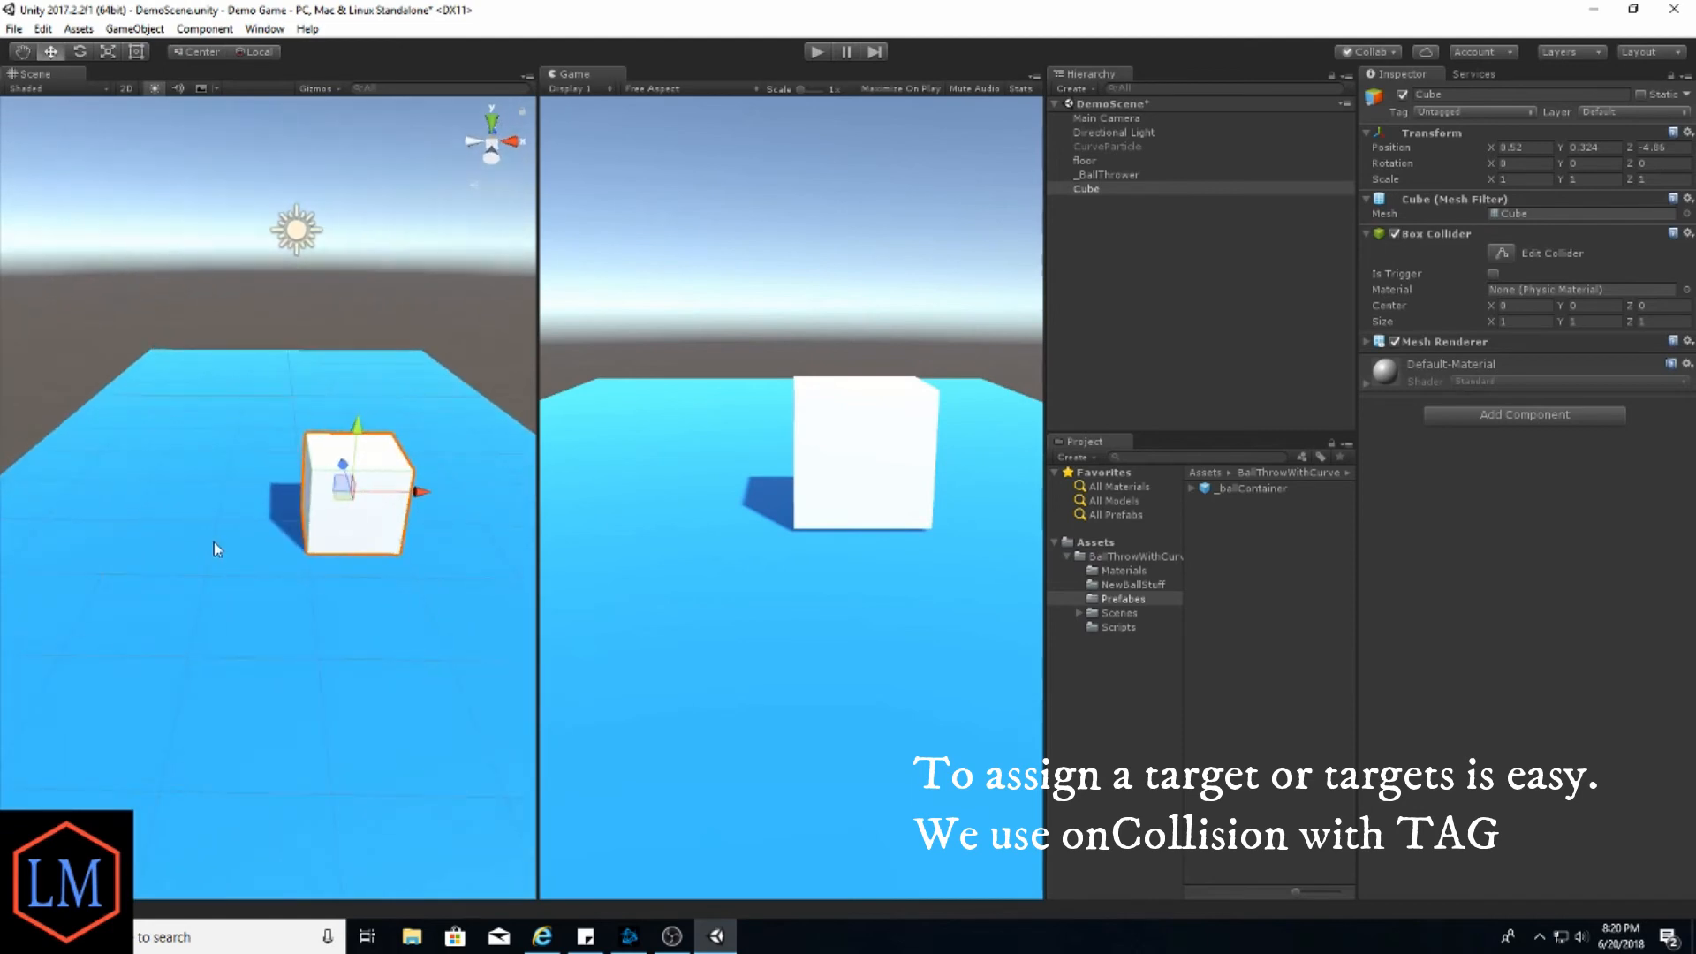
Duplicate the cube and place the copy farther back on the floor at about X -1.39, Z -1.49
key("ctrl+d")
left_click_drag(352, 482, 412, 395)
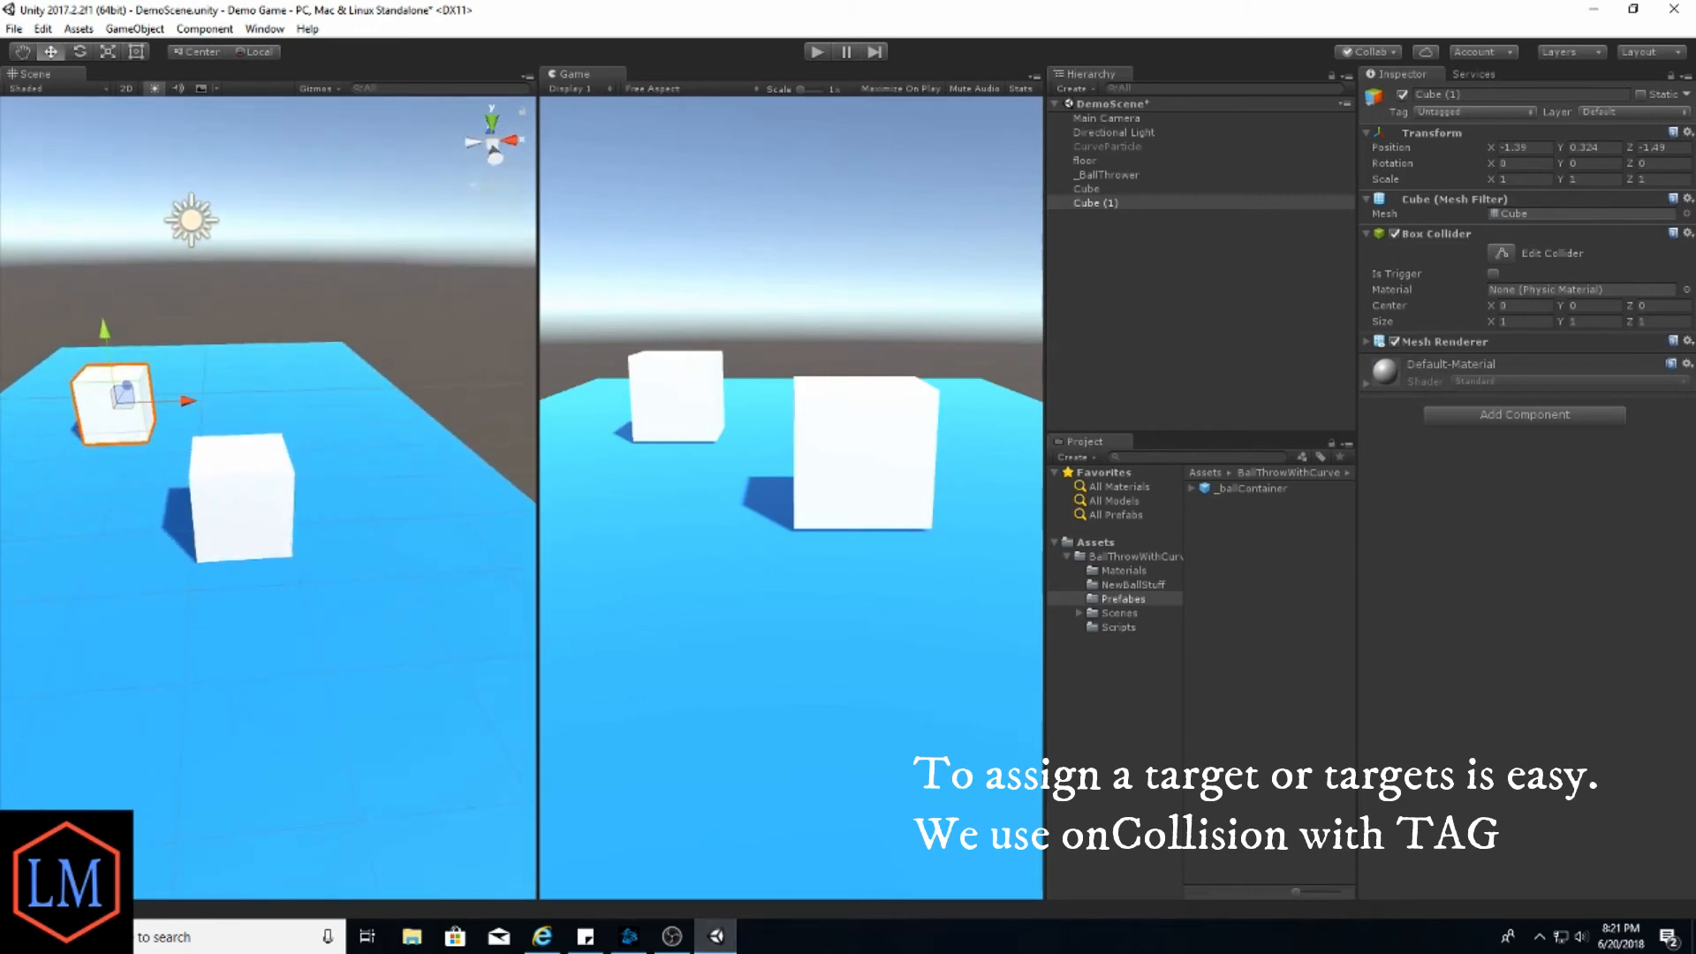
Open the Console window and move it clear of the Hierarchy list
key("ctrl+shift+c")
left_click_drag(1595, 201, 1339, 267)
left_click(1204, 223)
Rename the nearer cube as target1 and the duplicated cube as target2
left_click(1139, 189)
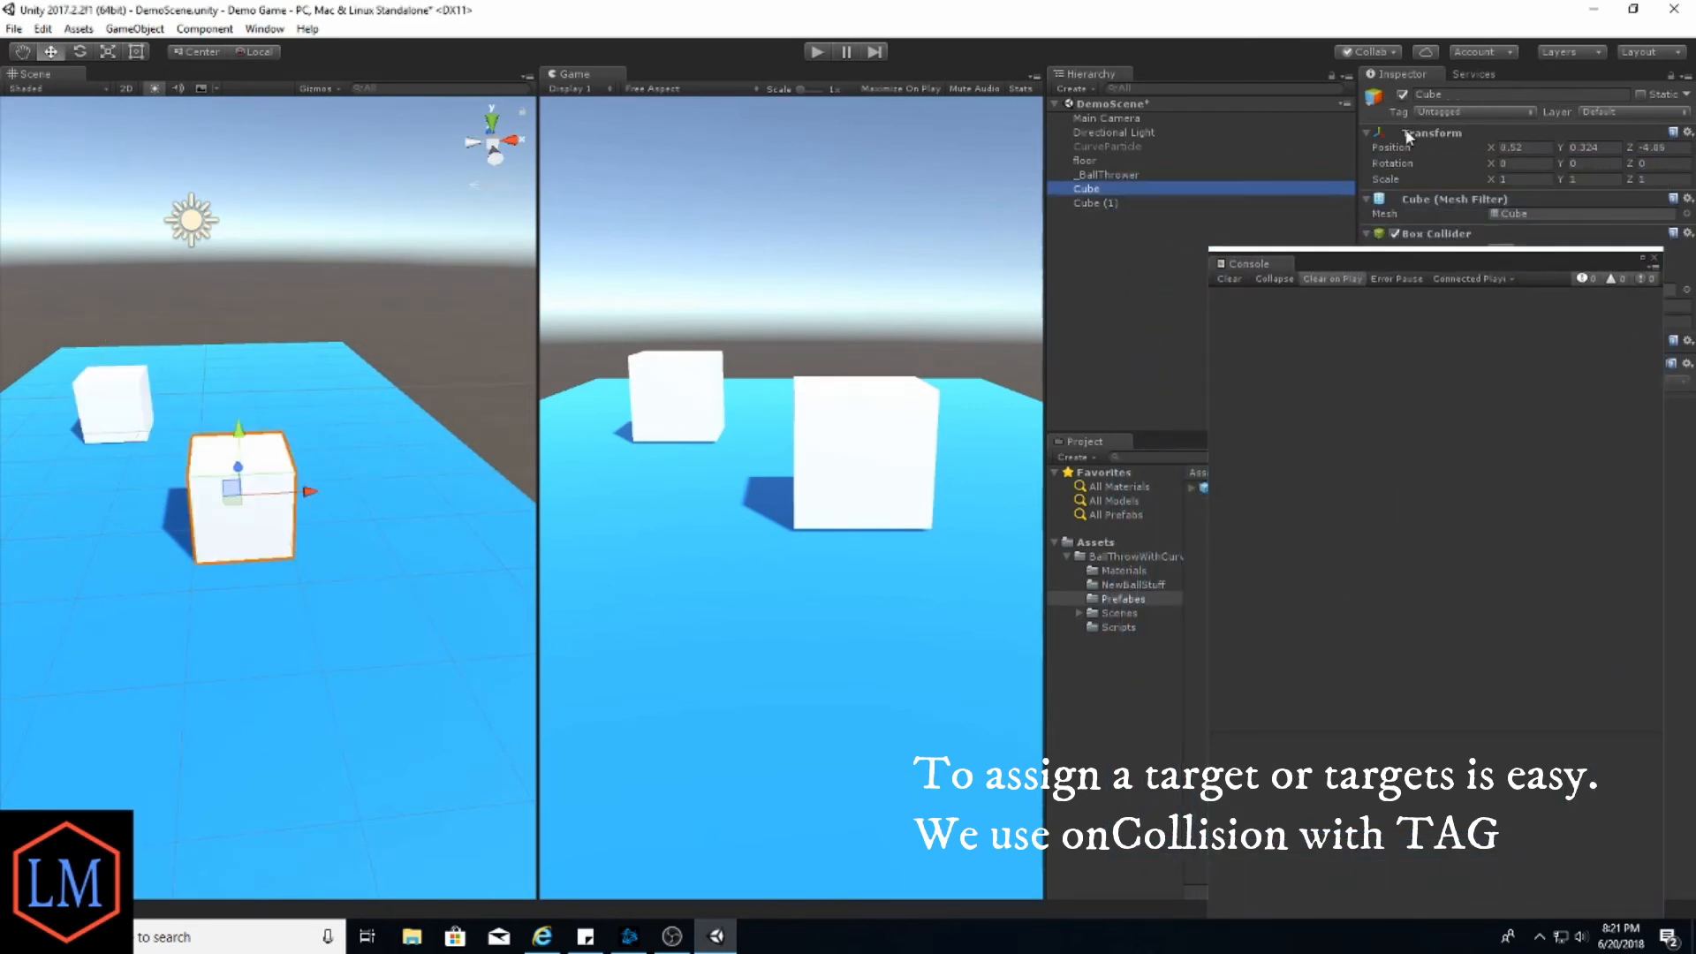
left_click(1462, 98)
type("T")
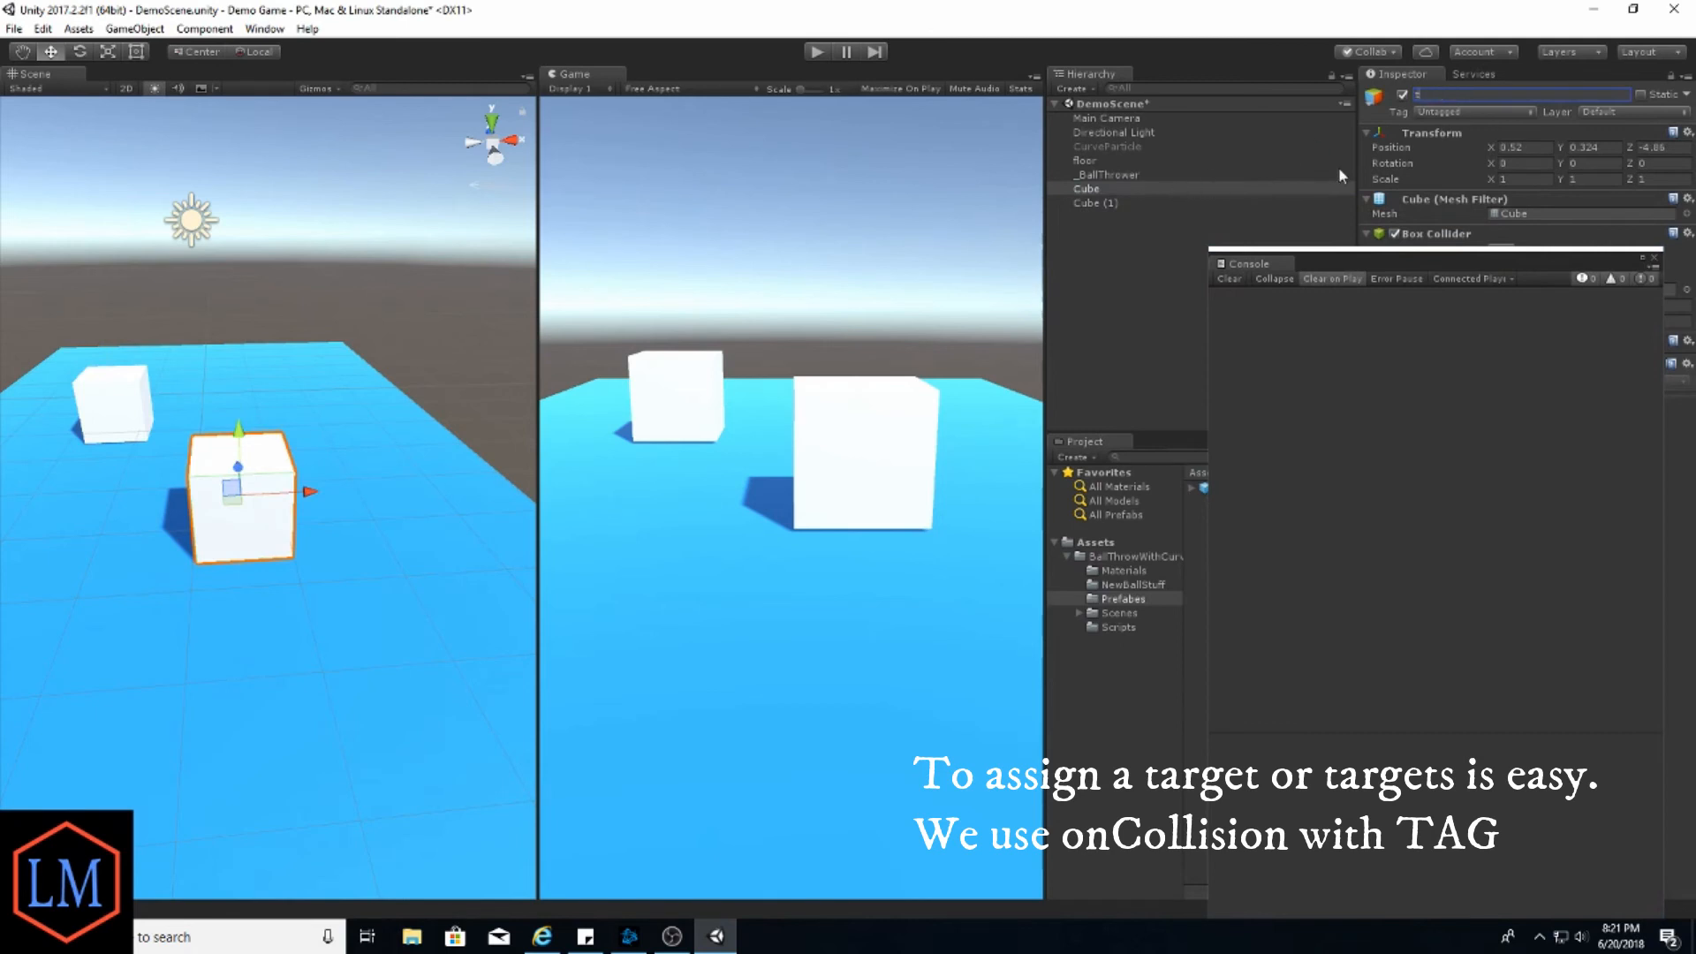
type("arget1")
left_click(1111, 203)
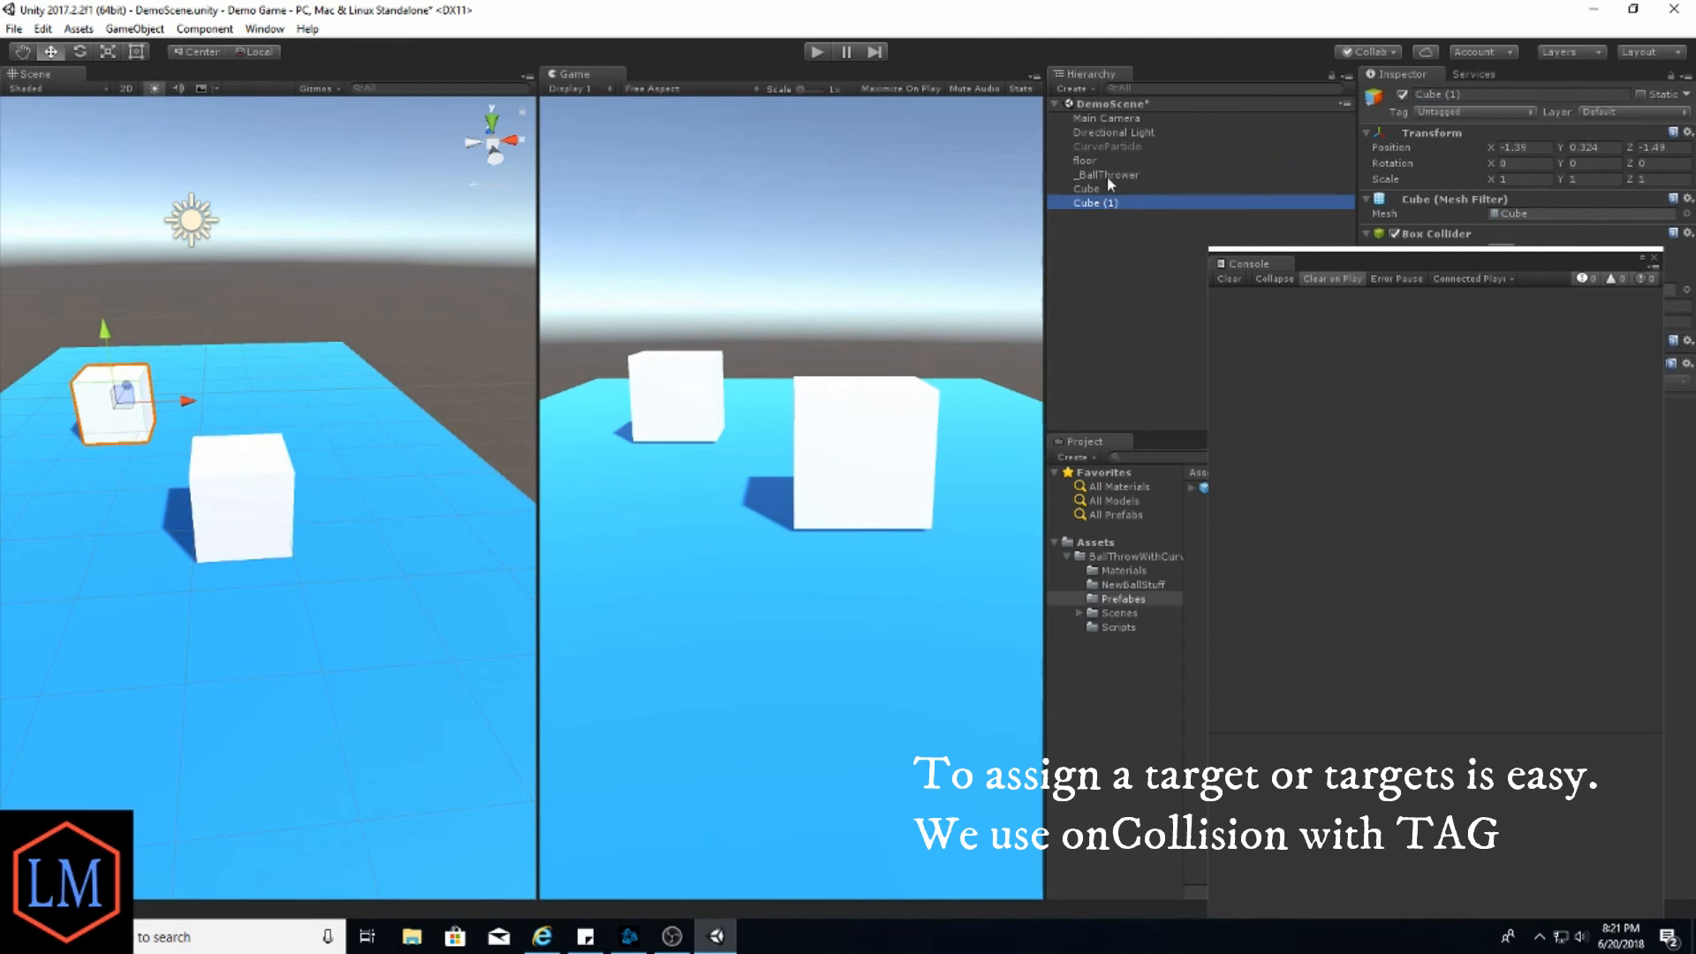
left_click(1491, 92)
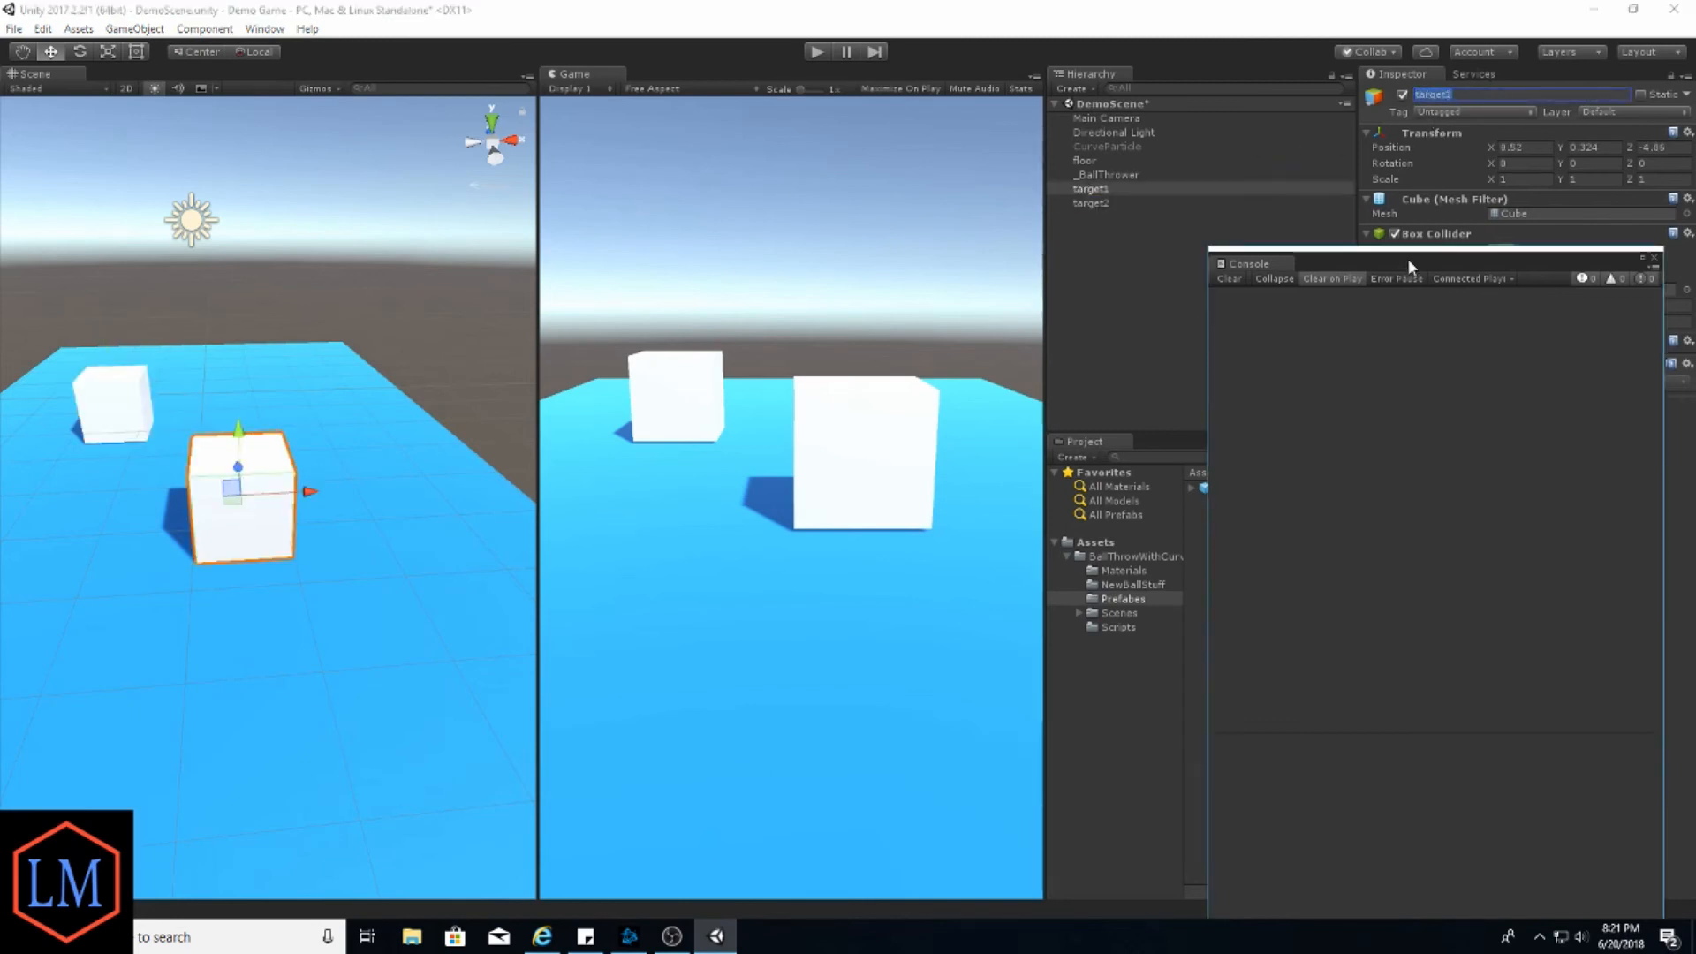
Start and stop play mode, and move the Console window away from the Inspector and Project areas
mouse_move(1407, 257)
left_mouse_down()
mouse_move(1428, 255)
mouse_move(1384, 265)
left_mouse_up()
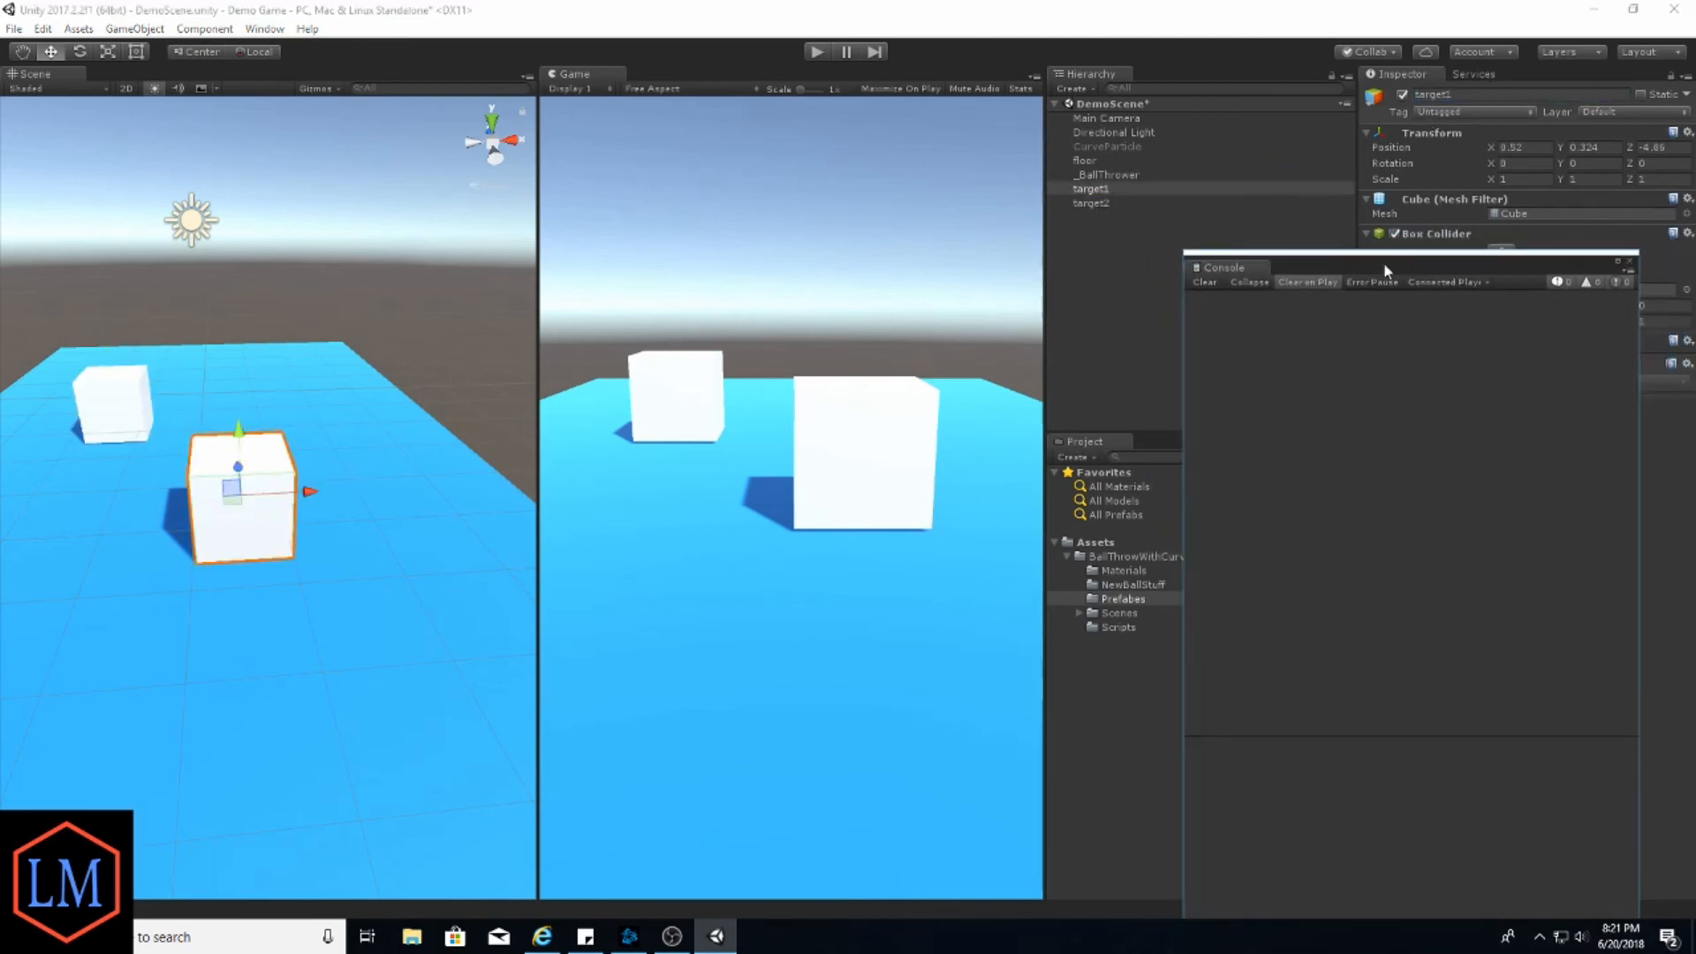
left_click(819, 52)
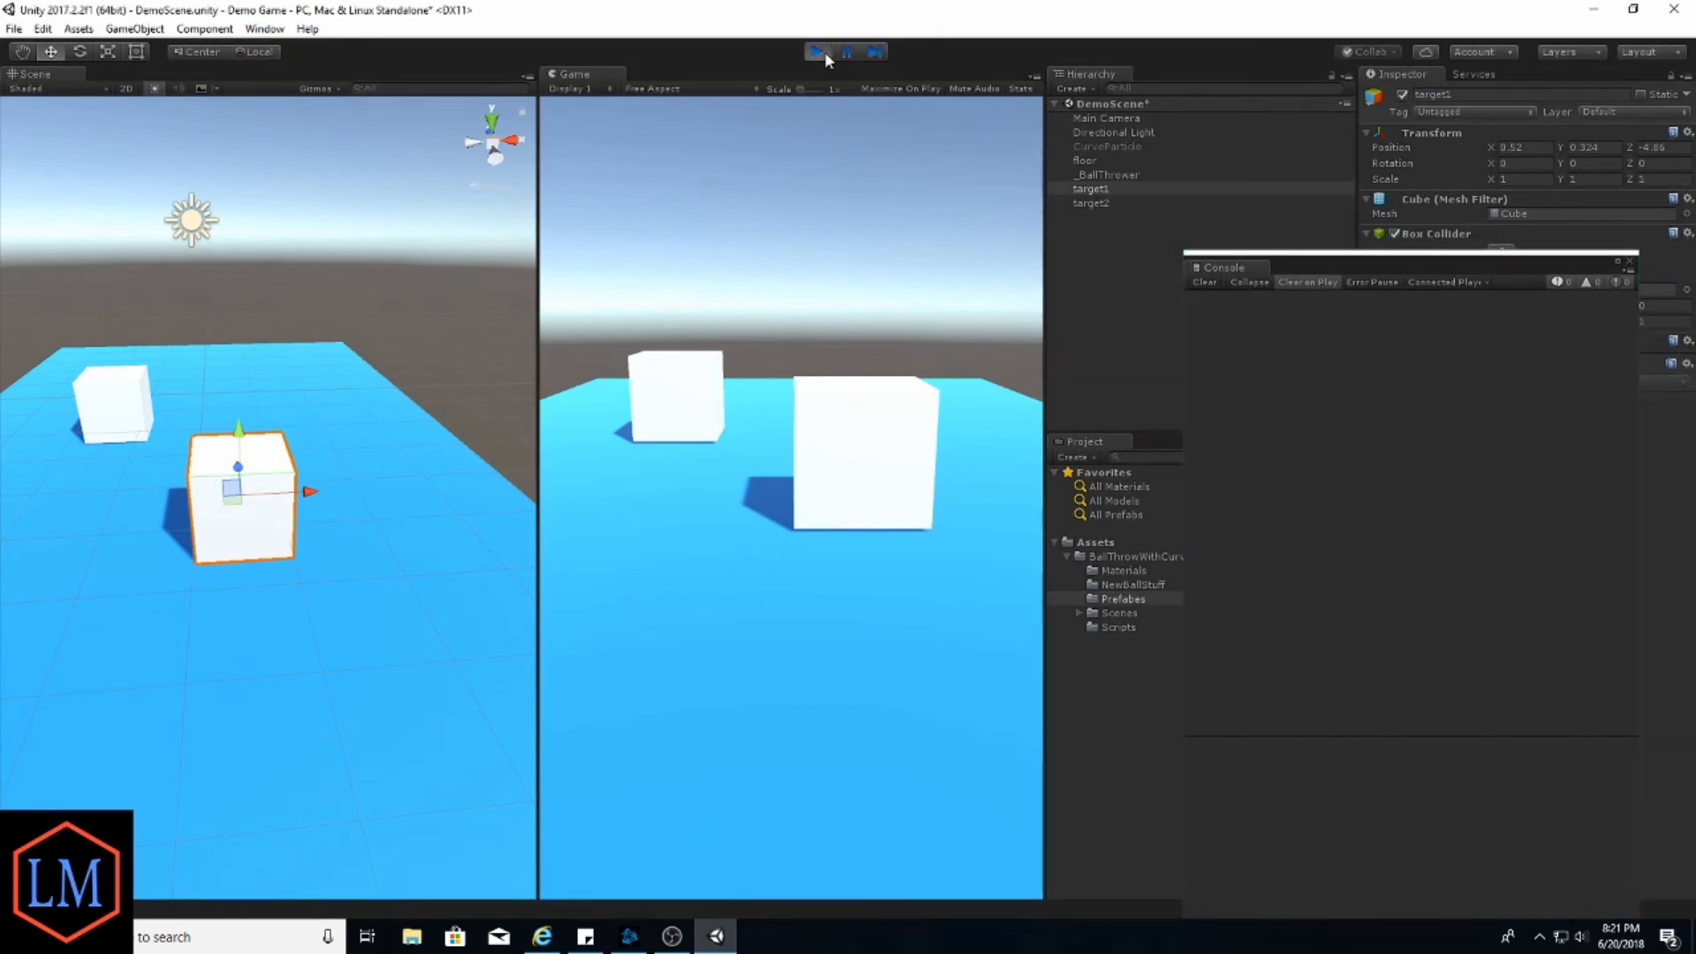
left_click(822, 52)
left_click_drag(1325, 272, 1695, 237)
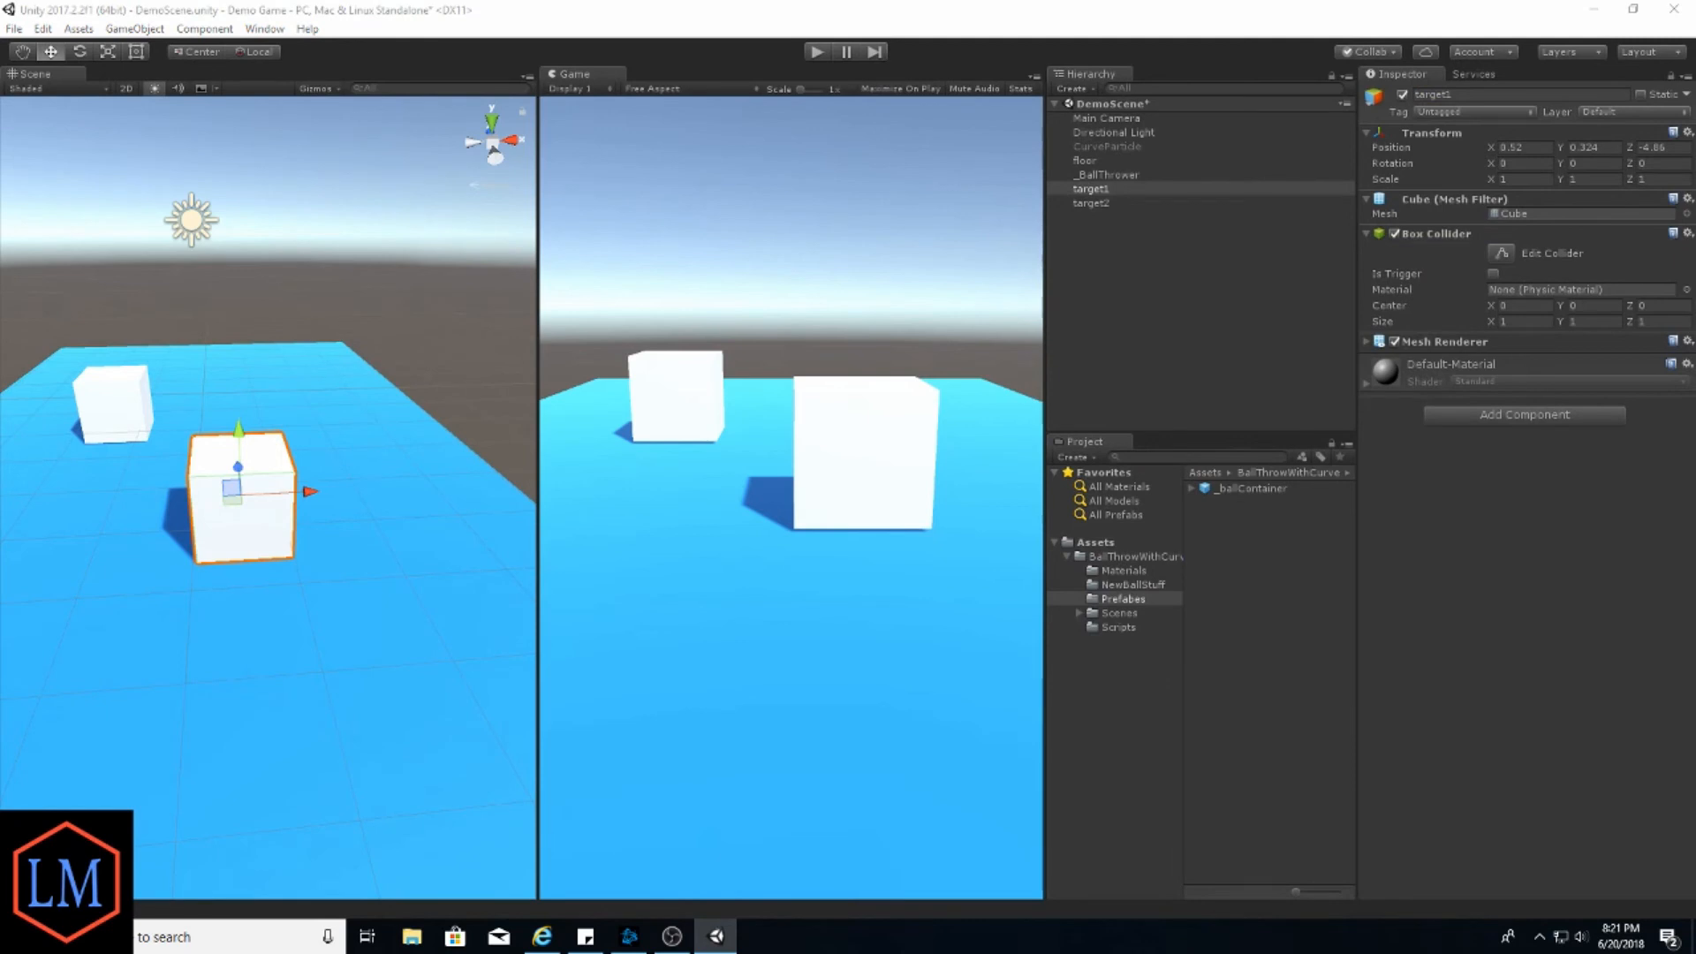
left_click(1093, 191)
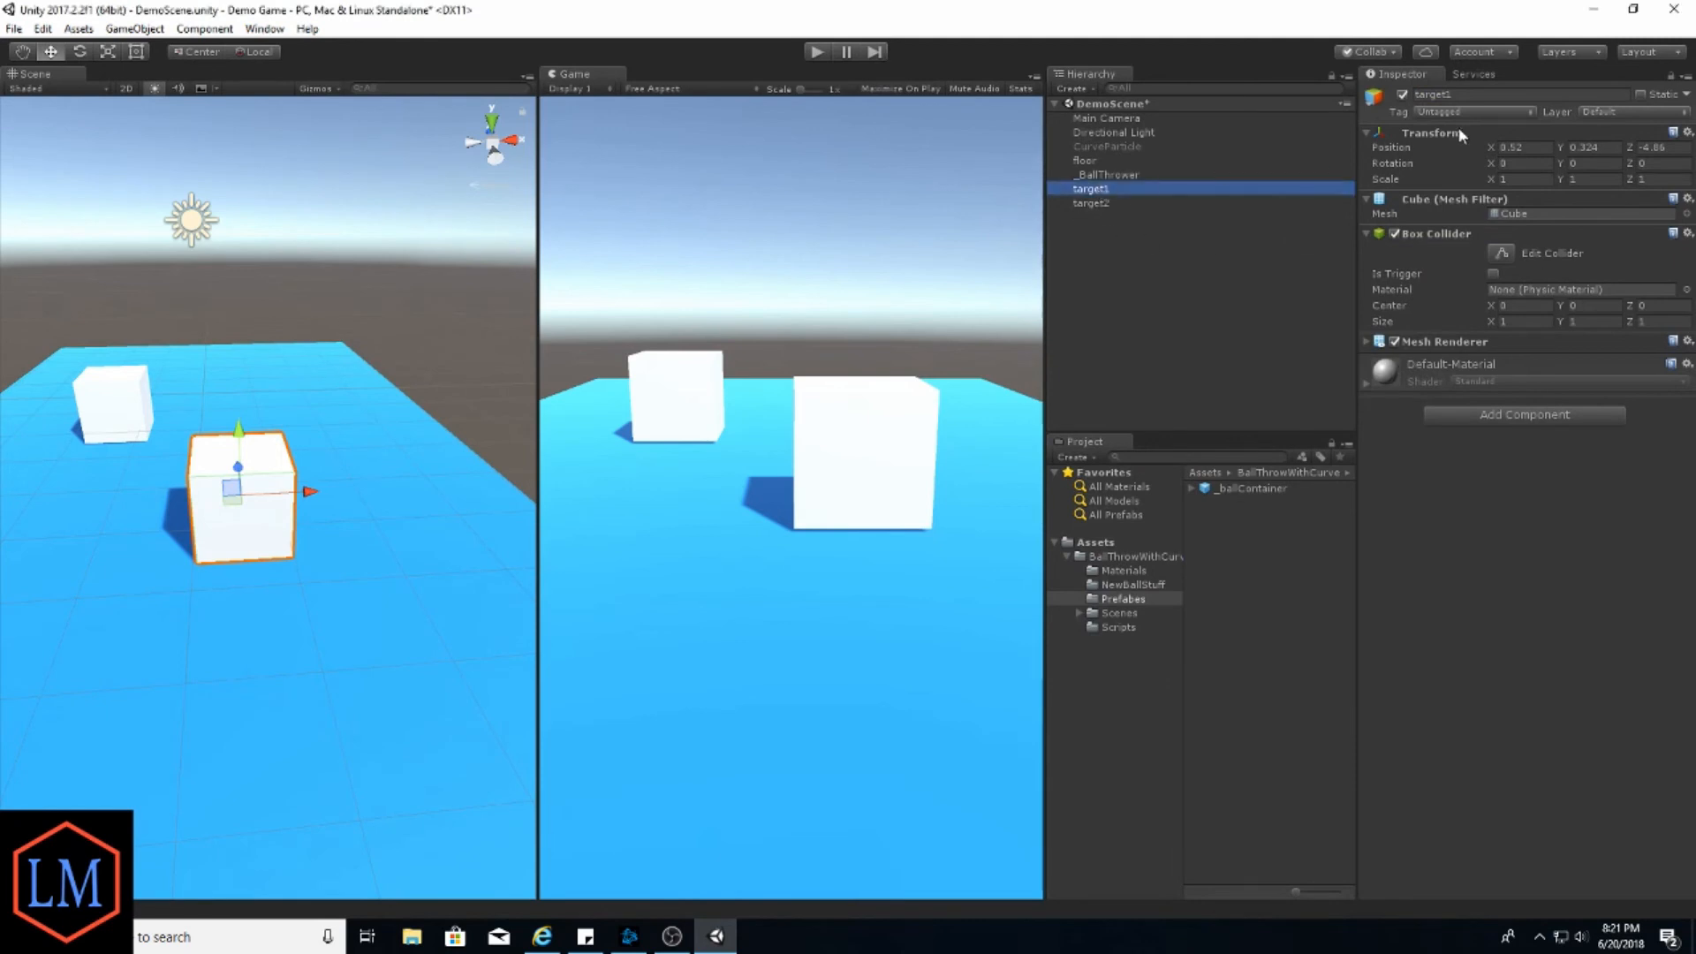
left_click(1104, 202)
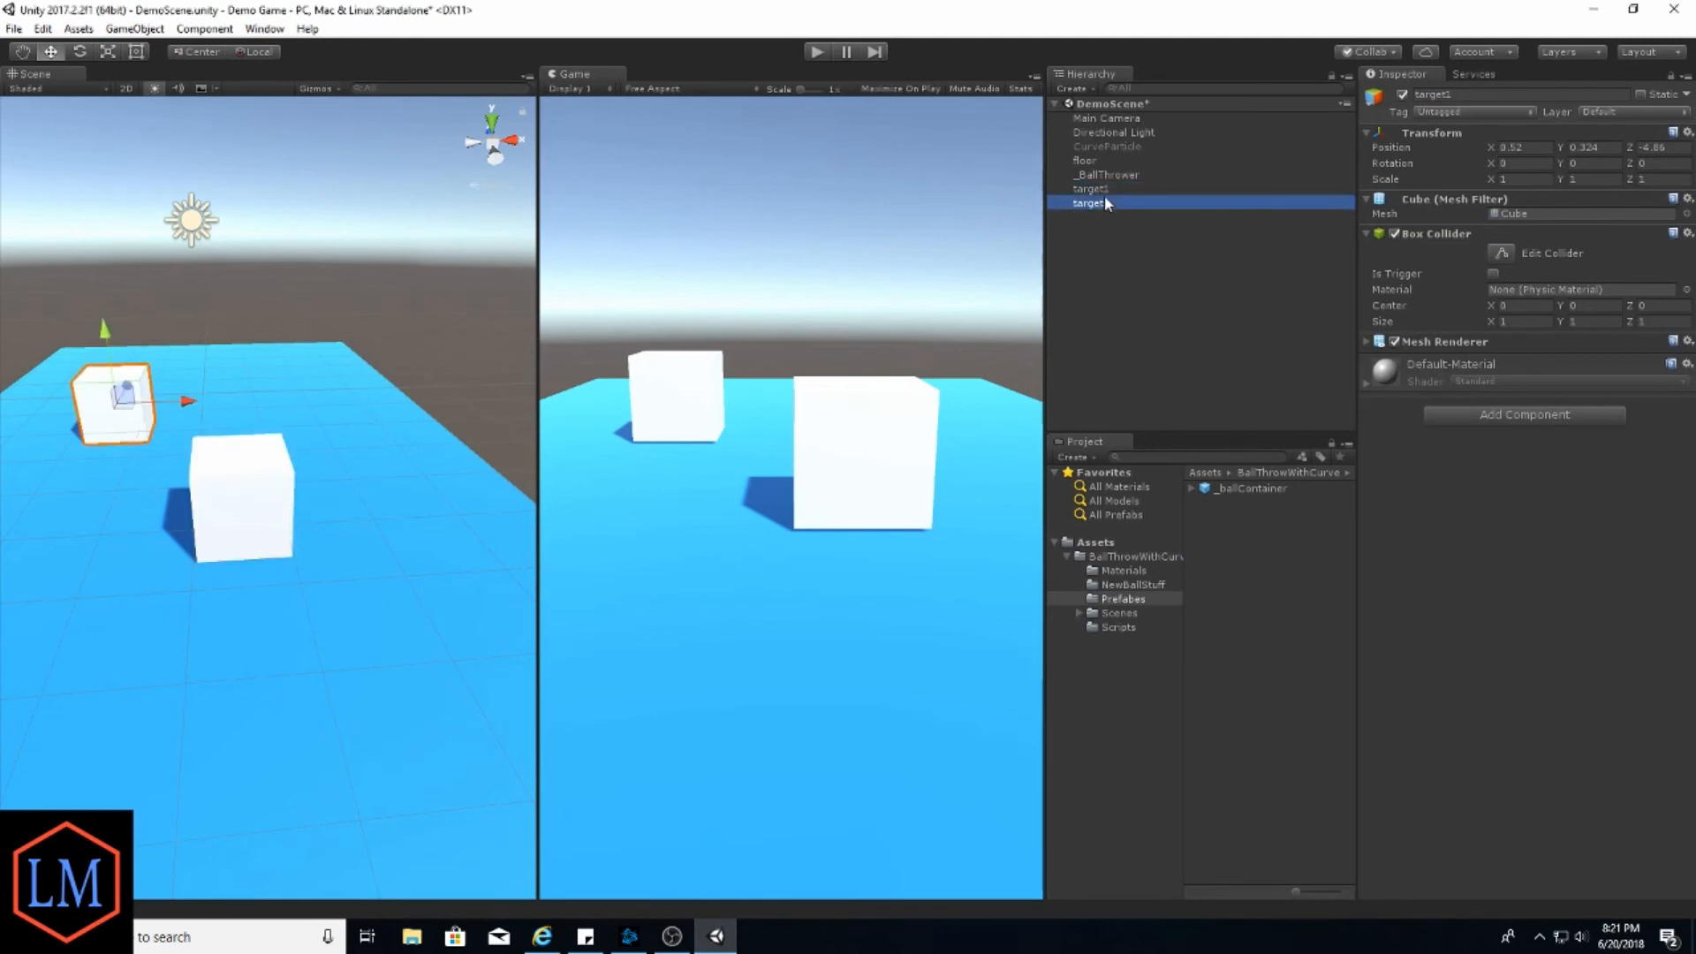
left_click(1104, 191)
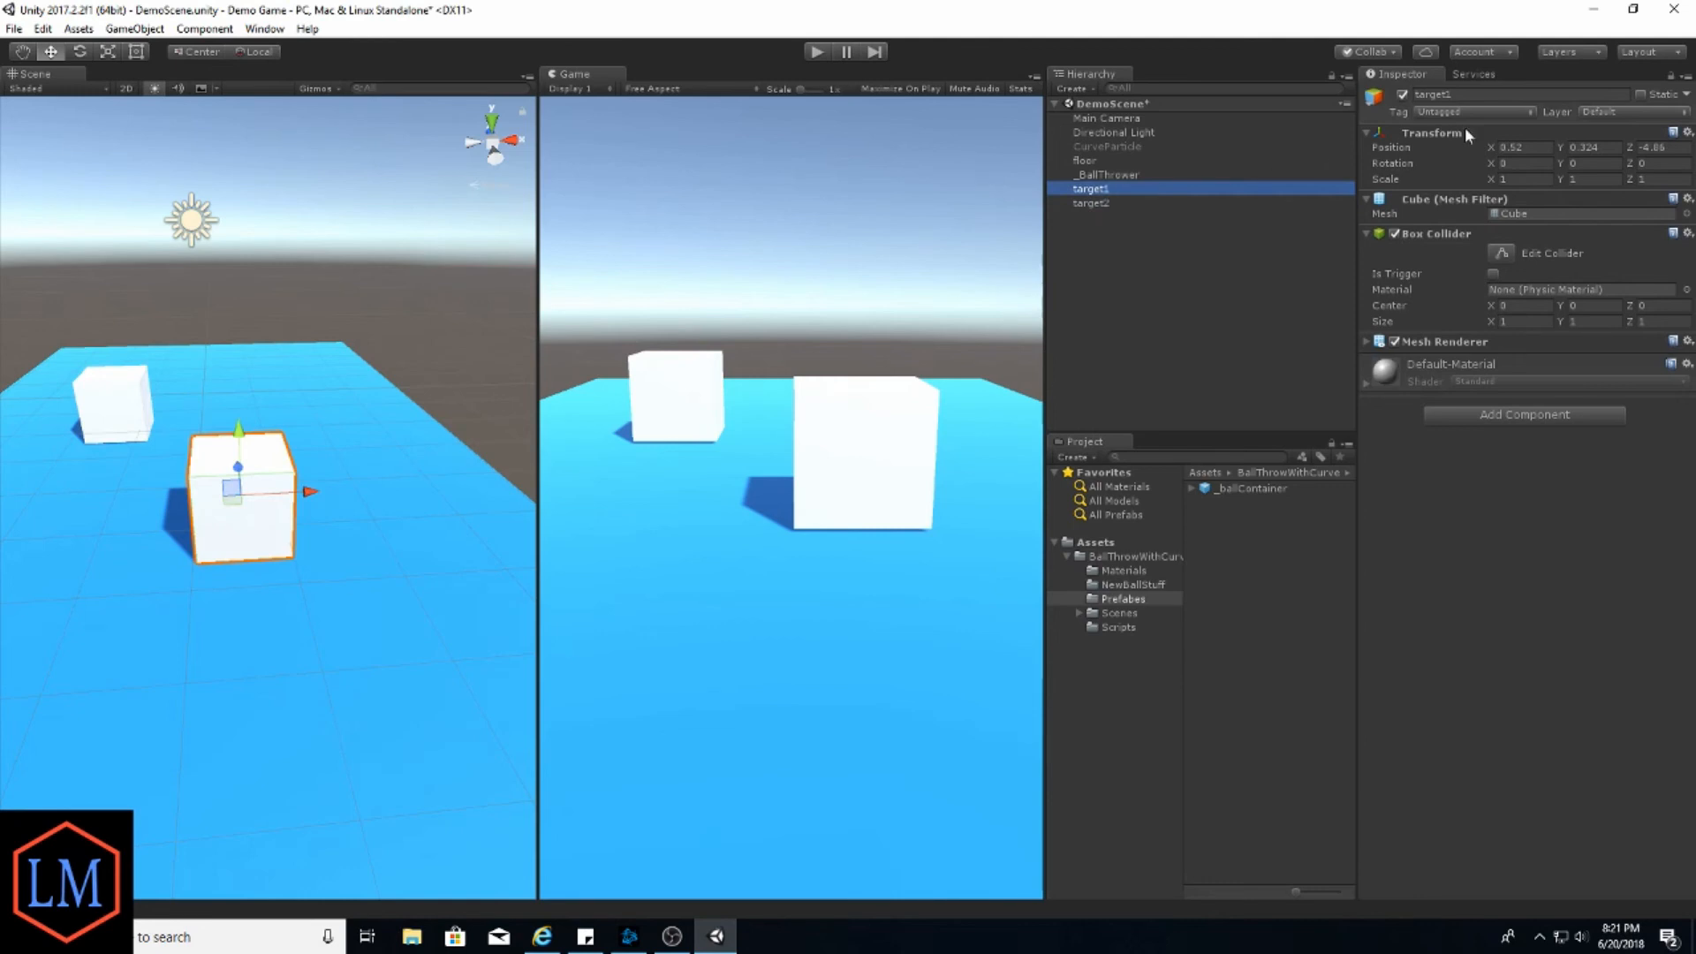
left_click(1432, 94)
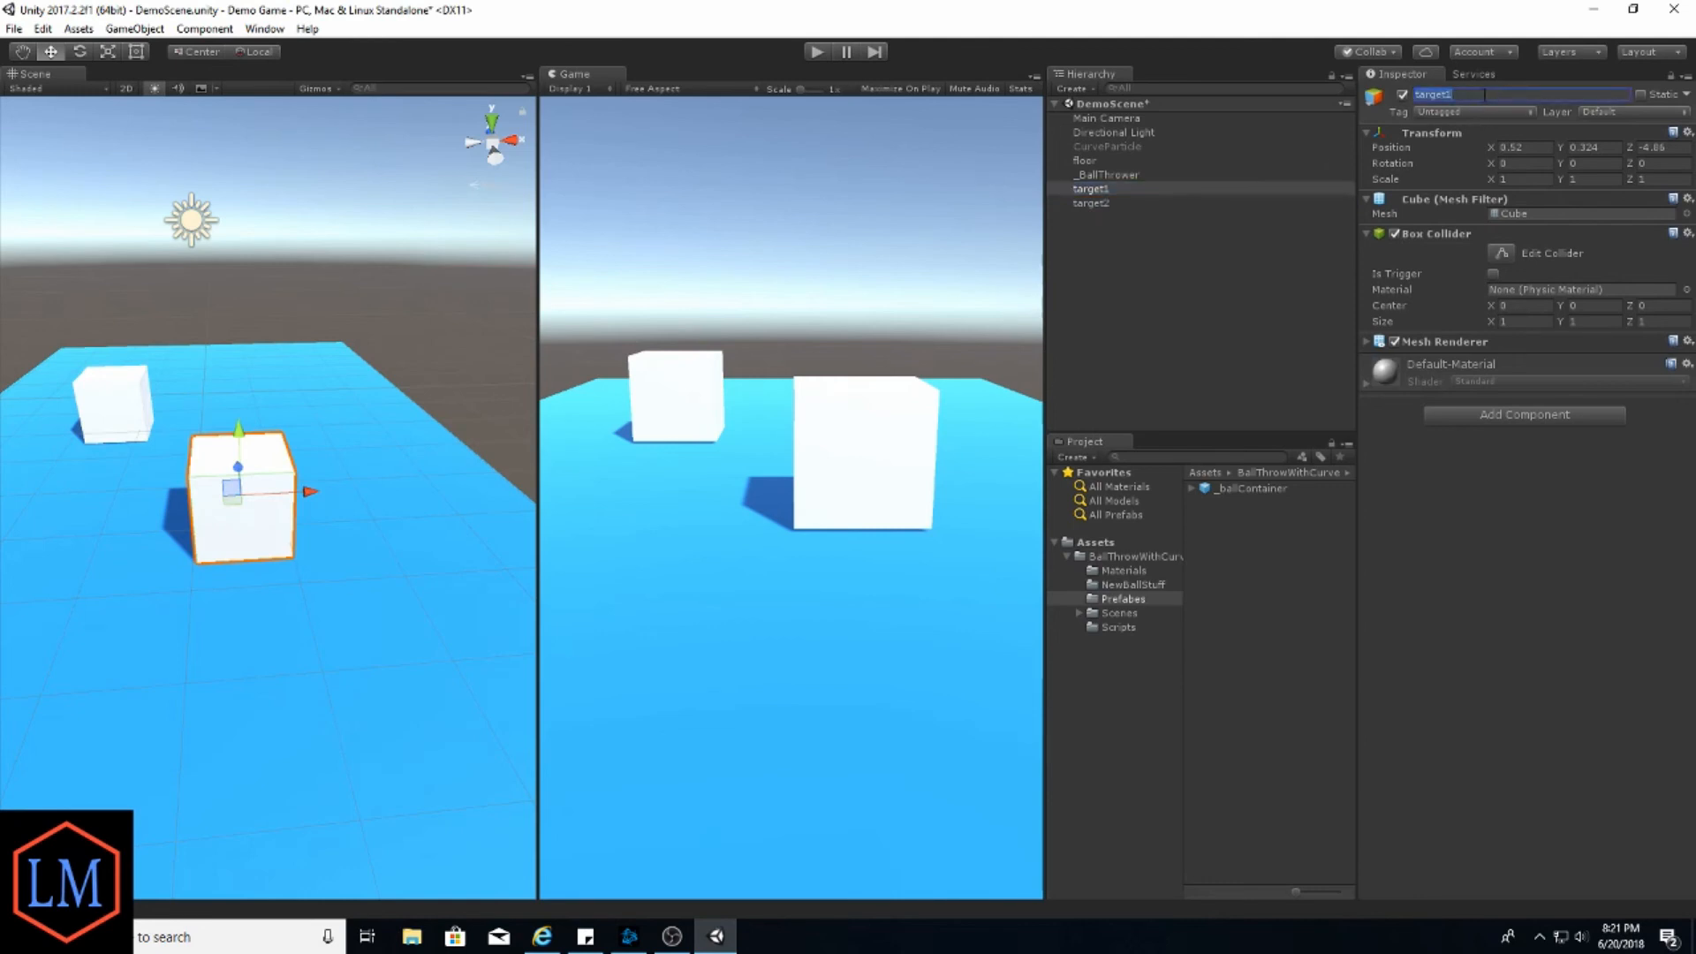
type("Sa")
double_click(1484, 94)
left_click(1120, 188)
left_click(1105, 203)
Assign the tag target to both target1 and target2
left_click(1123, 189)
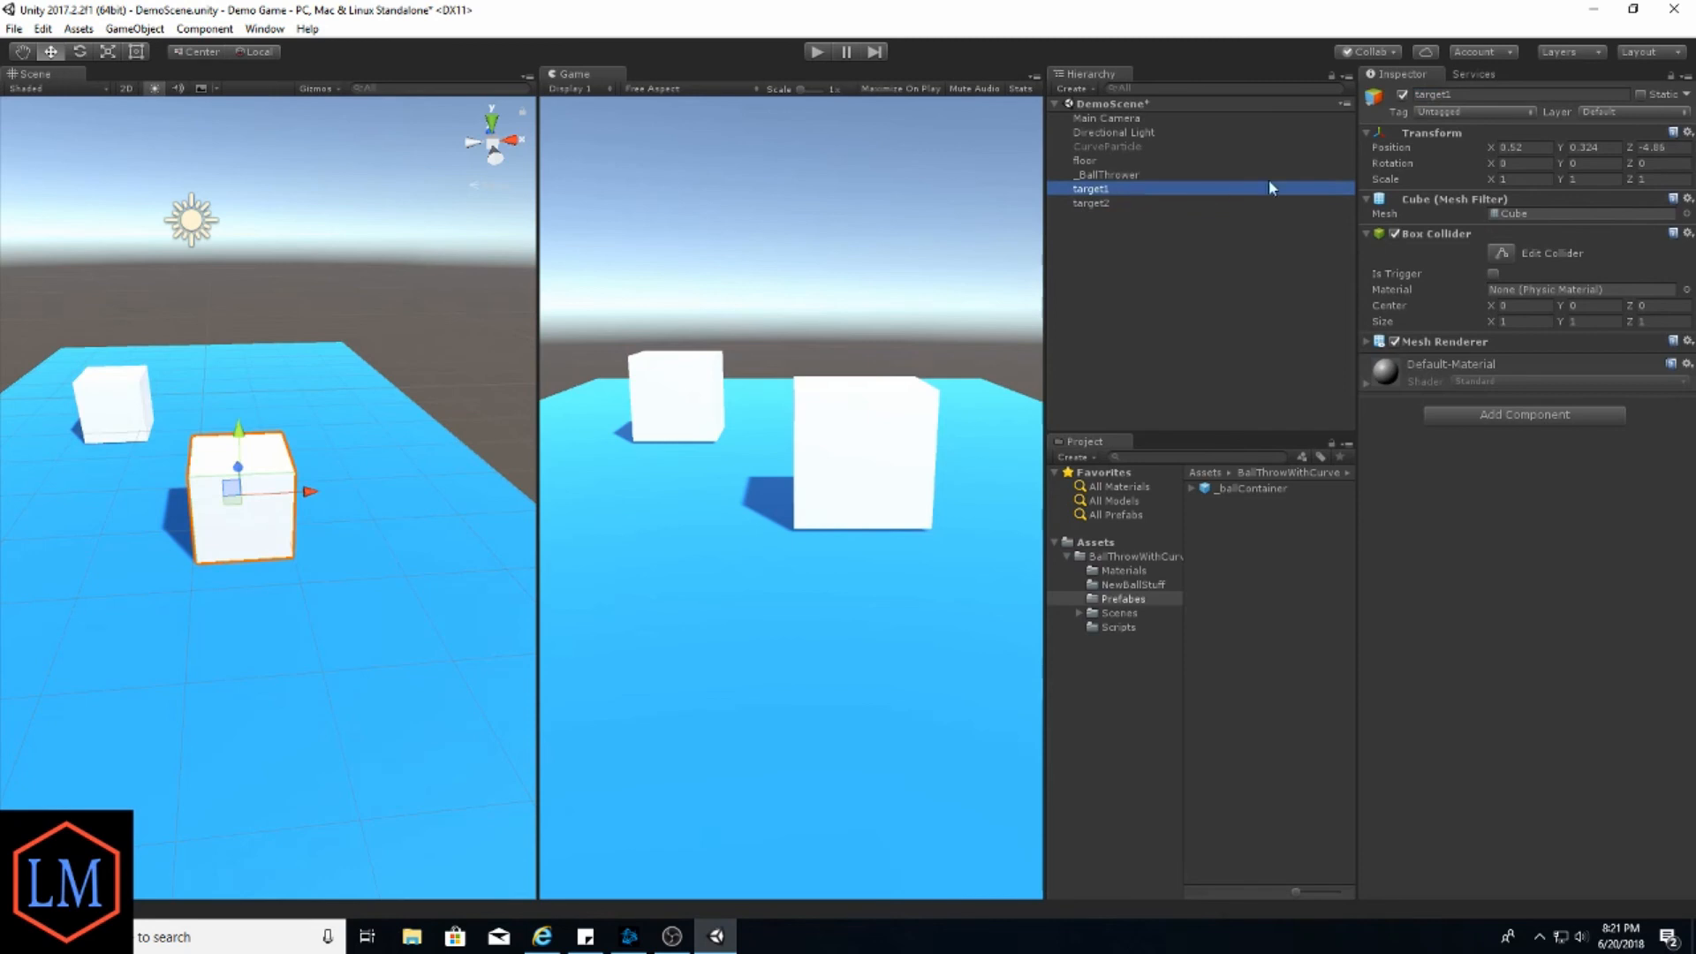
left_click(1531, 113)
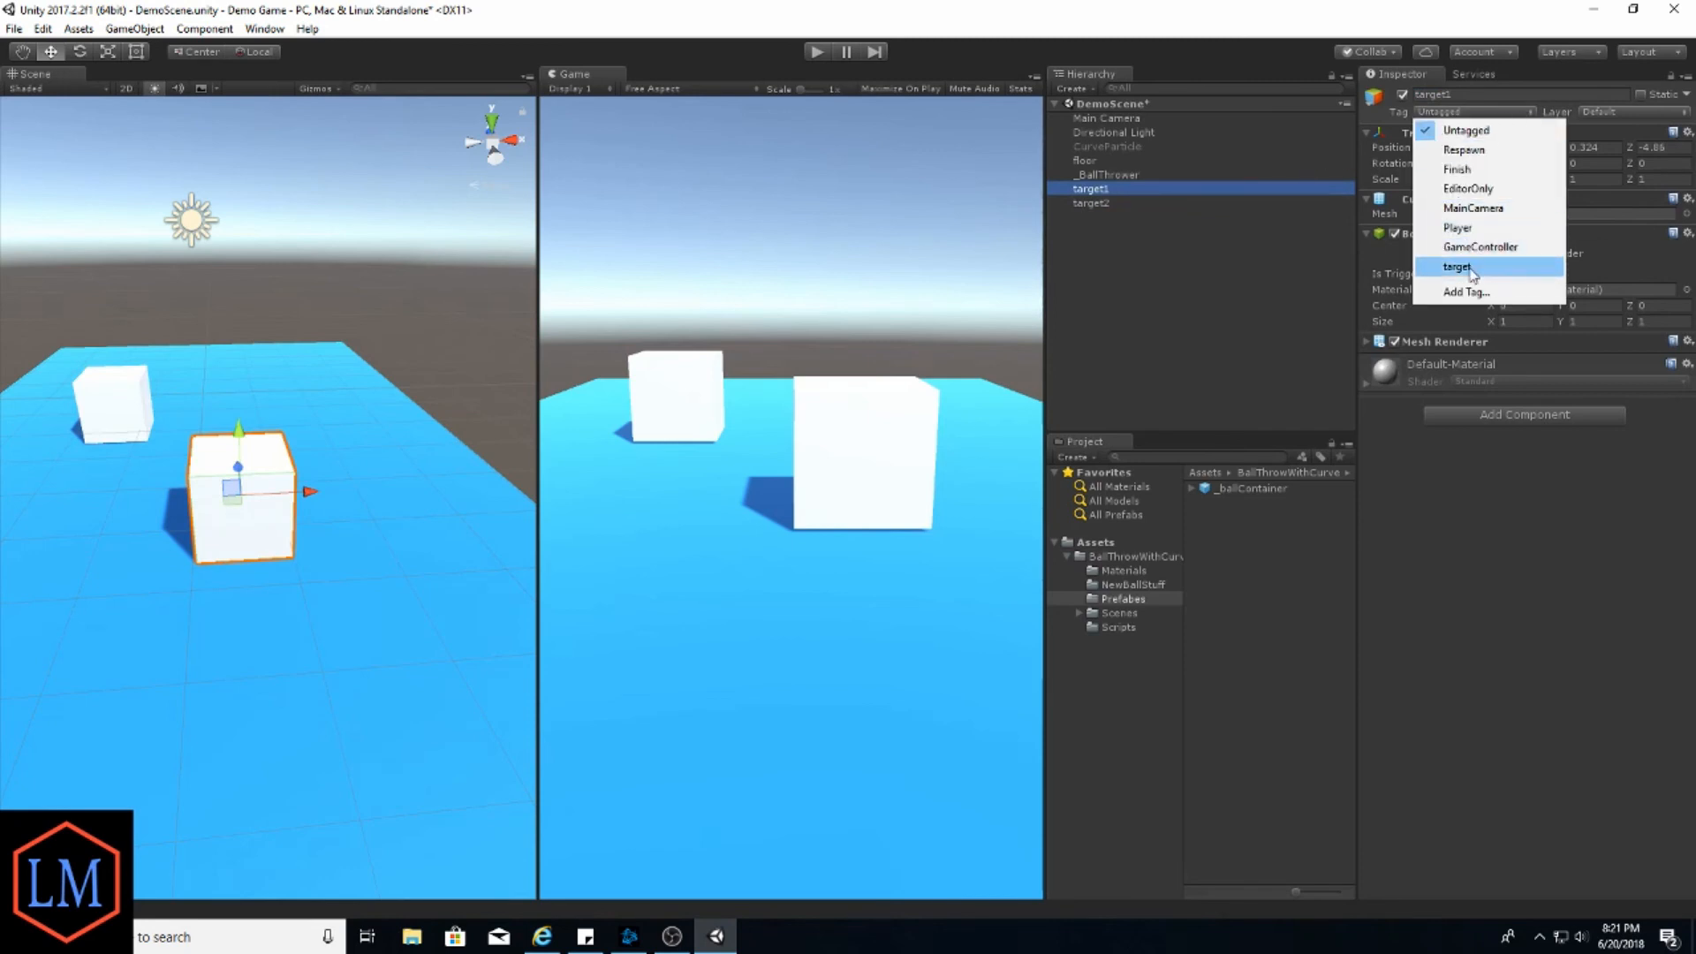
left_click(1466, 267)
left_click(1091, 203)
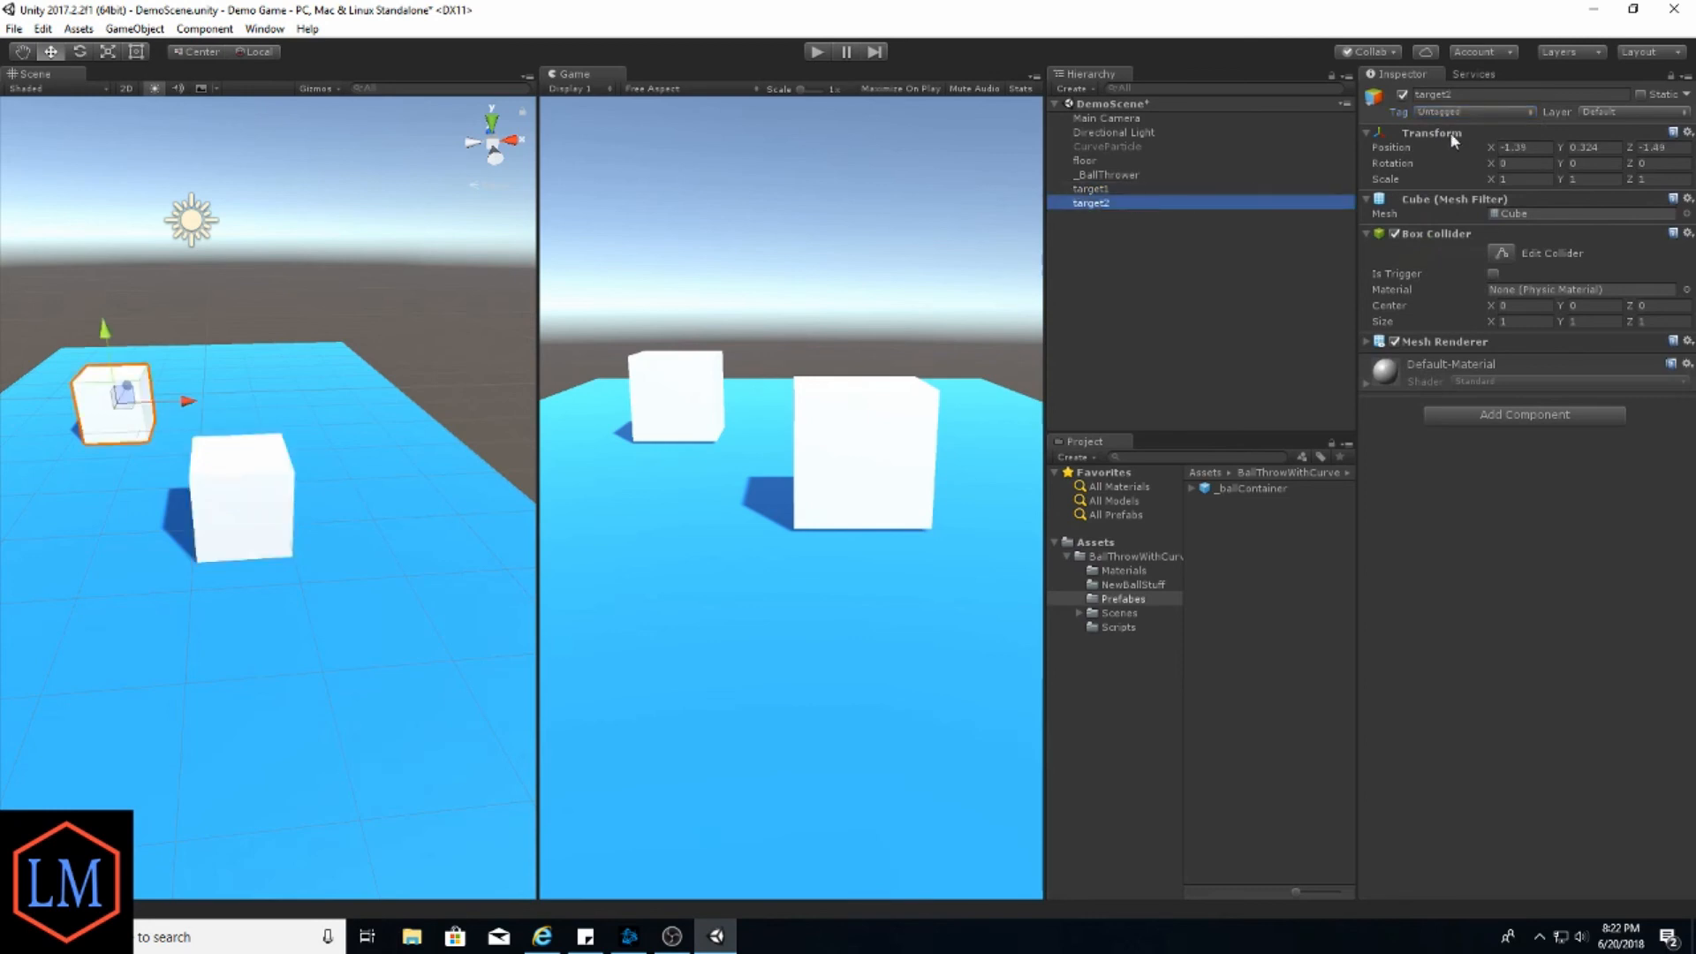
left_click(1490, 113)
left_click(1476, 265)
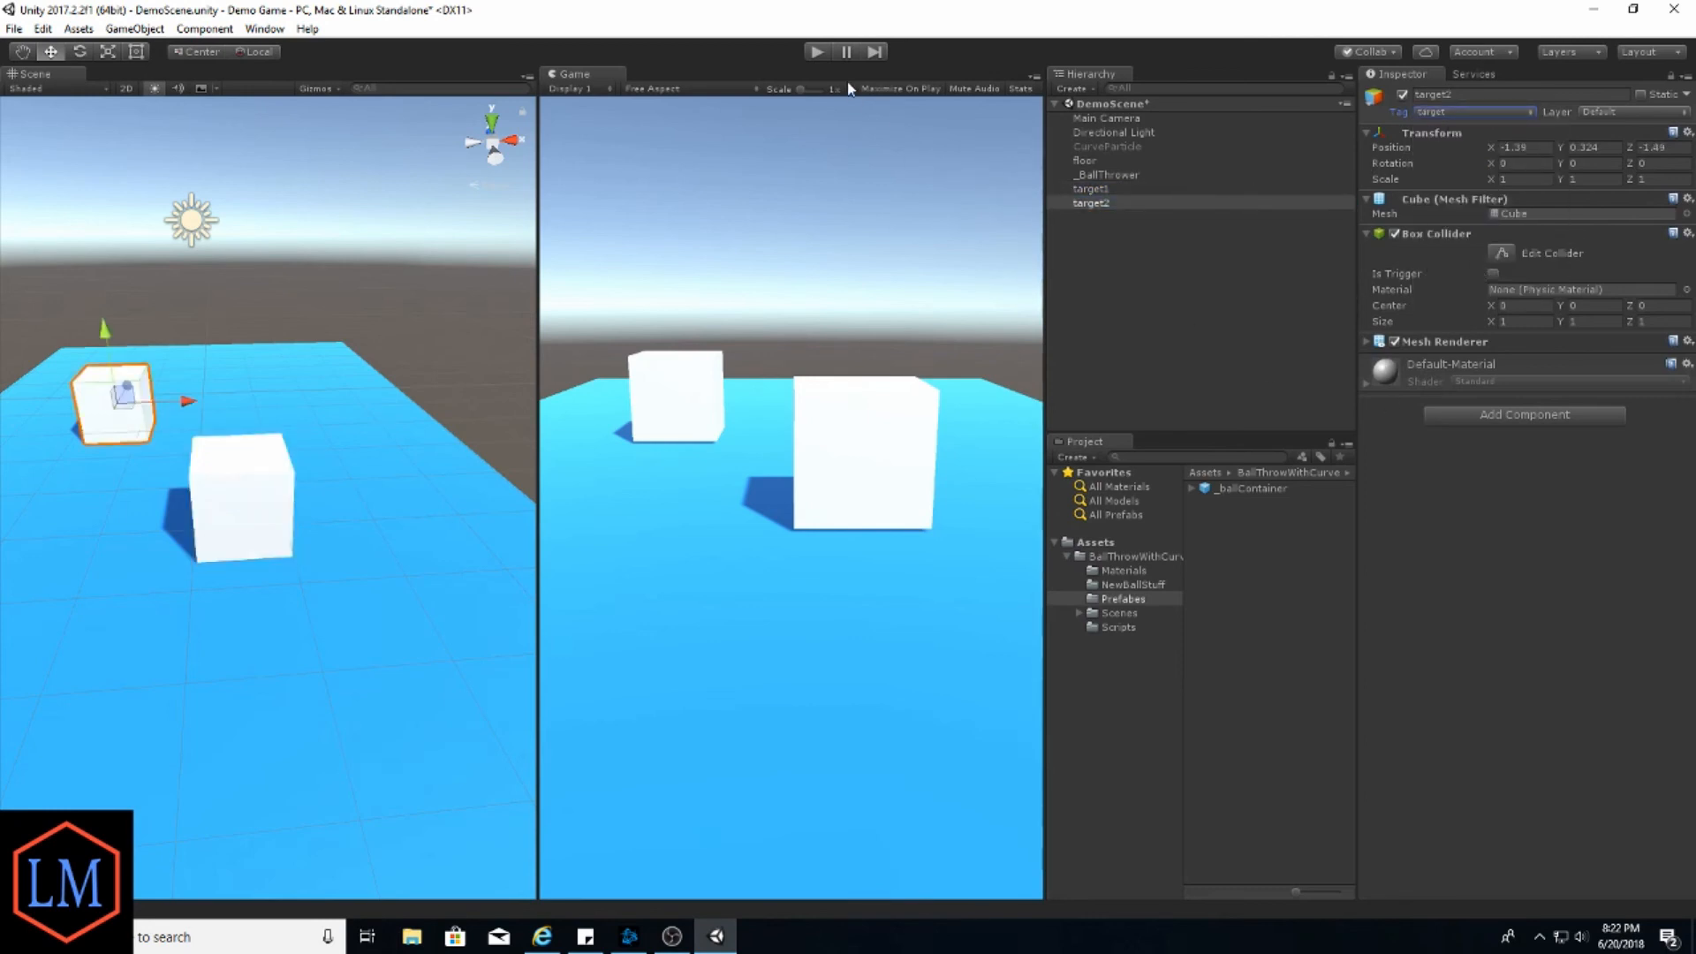
Run the scene in play mode and throw a ball at the target1 cube
left_click(818, 53)
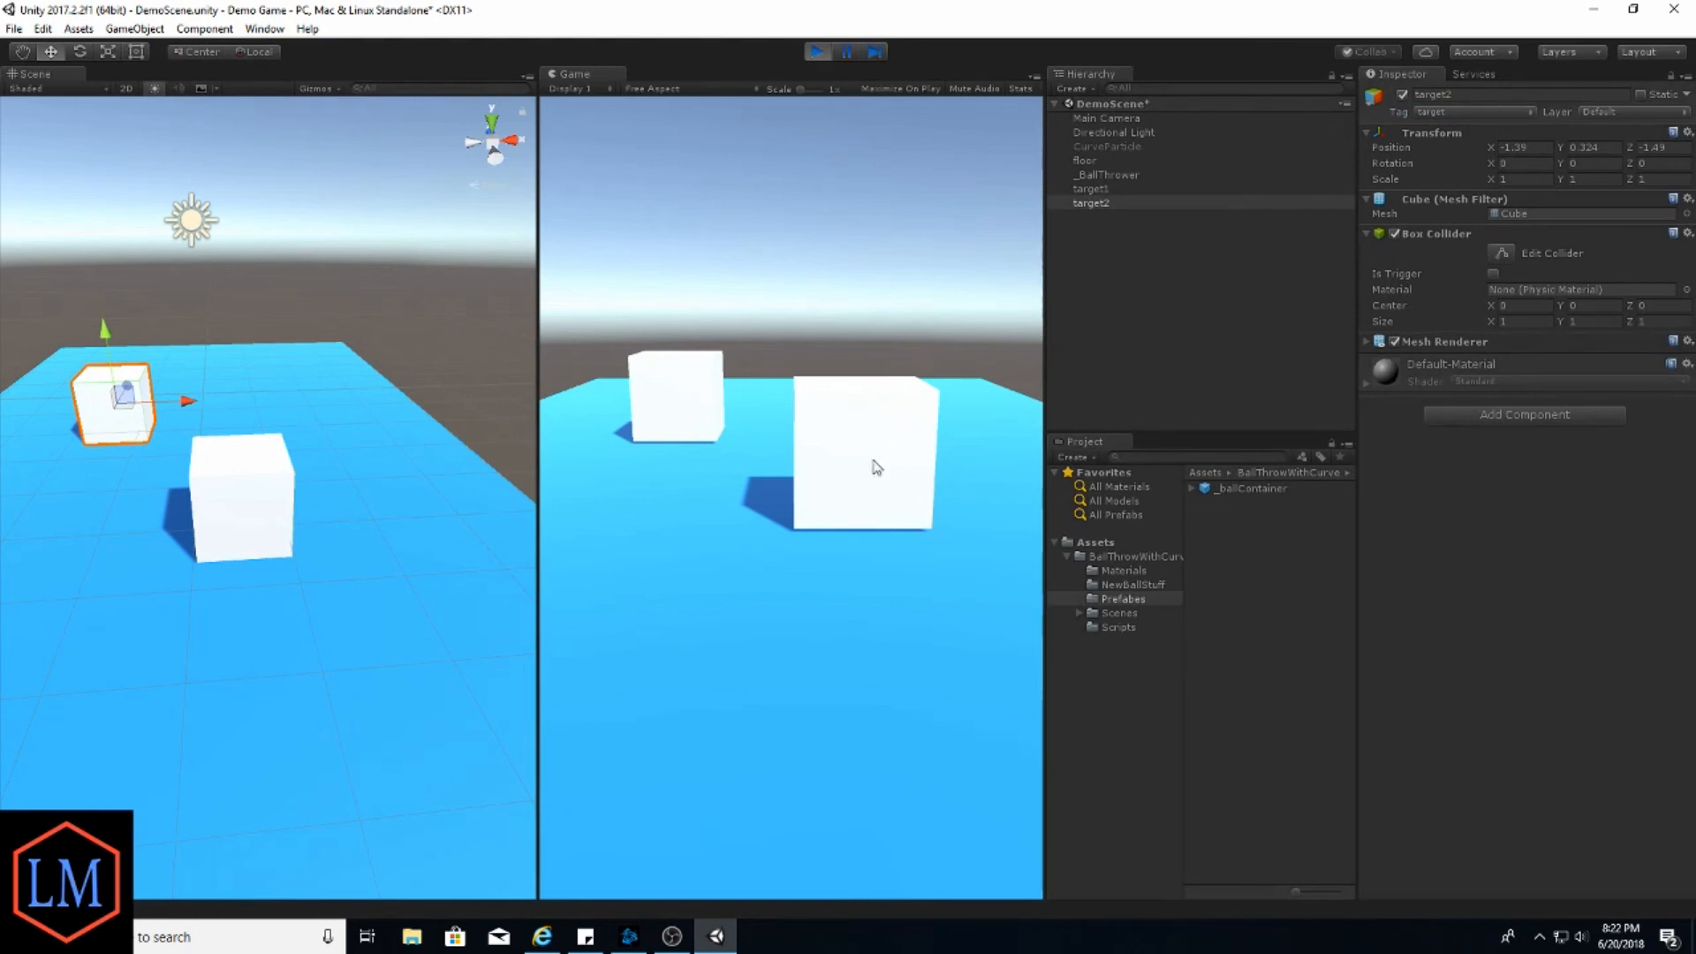
left_click(1102, 189)
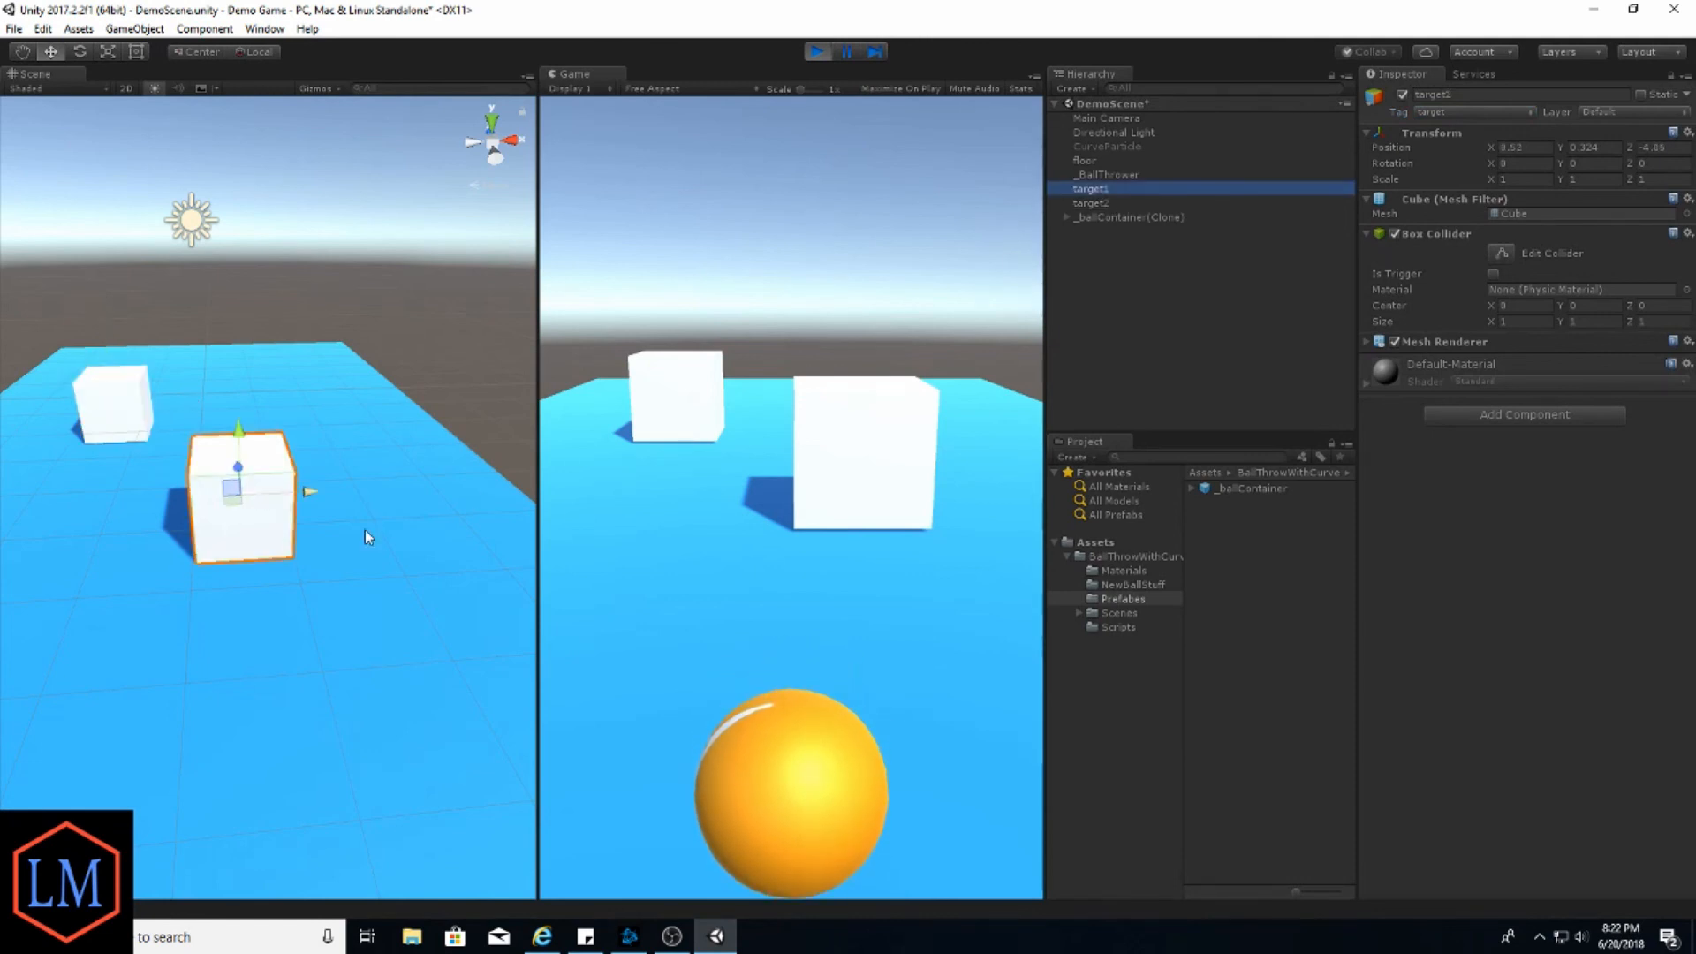
left_click_drag(833, 770, 870, 343)
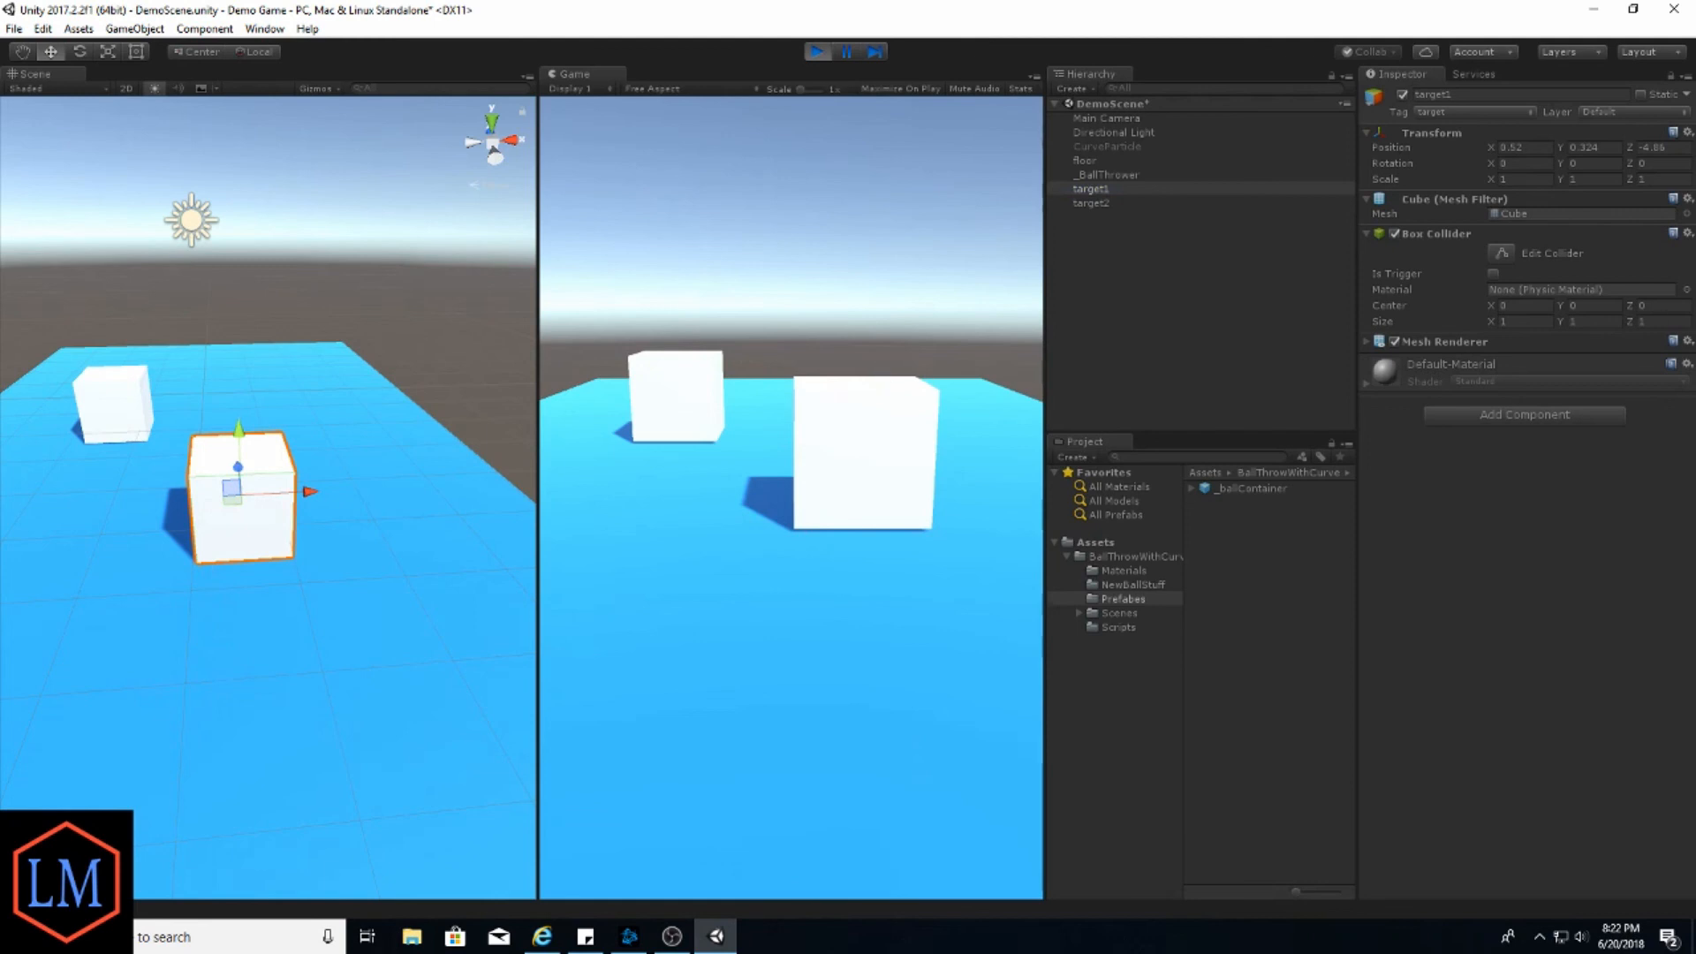
Bring the Console window back into view over the Inspector, check the hit message, and clear the log
mouse_move(1695, 181)
left_mouse_down()
mouse_move(1390, 162)
mouse_move(1462, 225)
left_mouse_up()
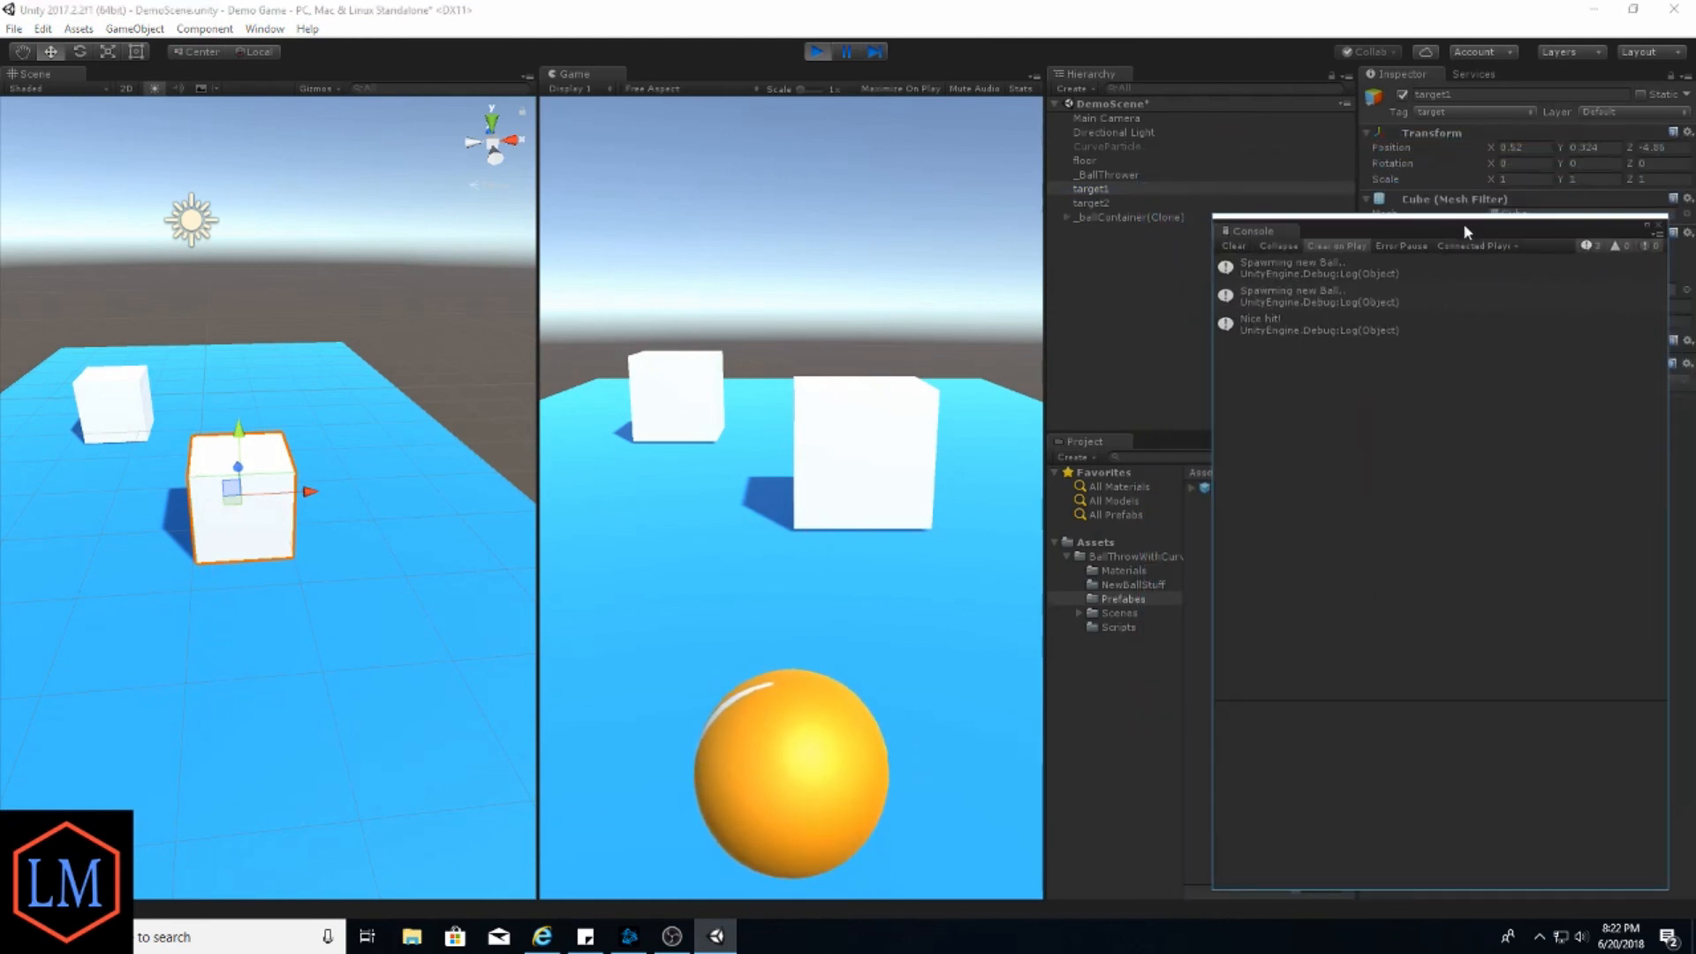
left_click(1241, 326)
left_click(1232, 247)
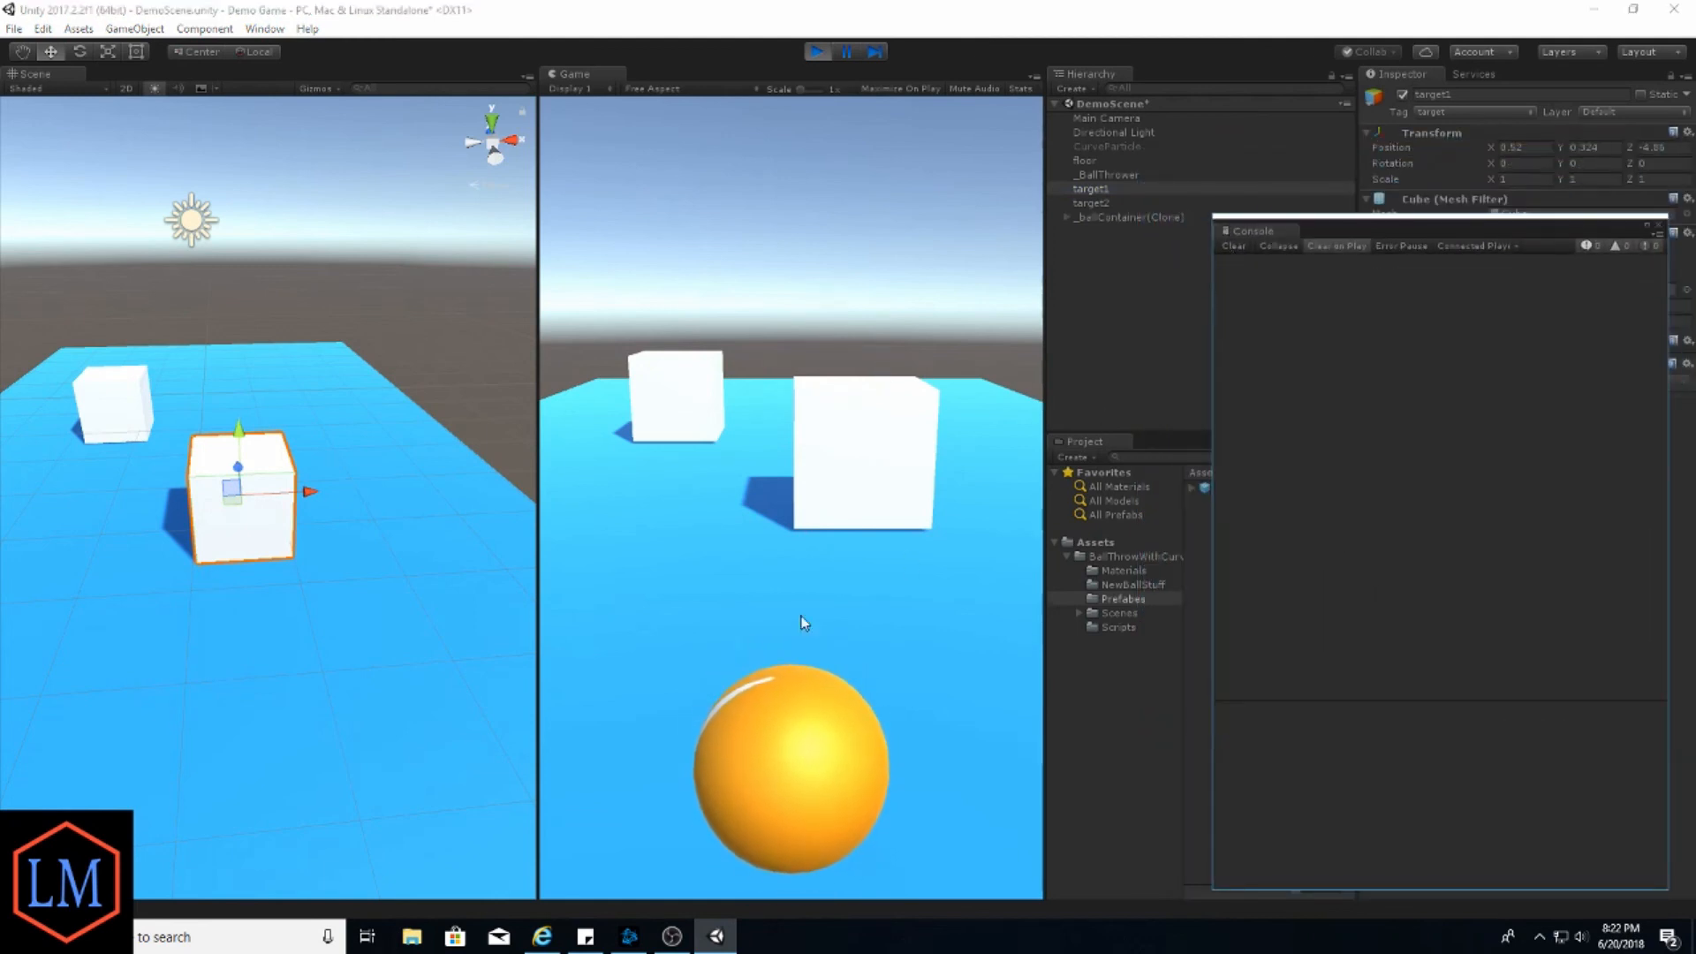
Throw another ball at target1 and inspect the newest Console entry for the hit
left_click_drag(791, 777, 878, 236)
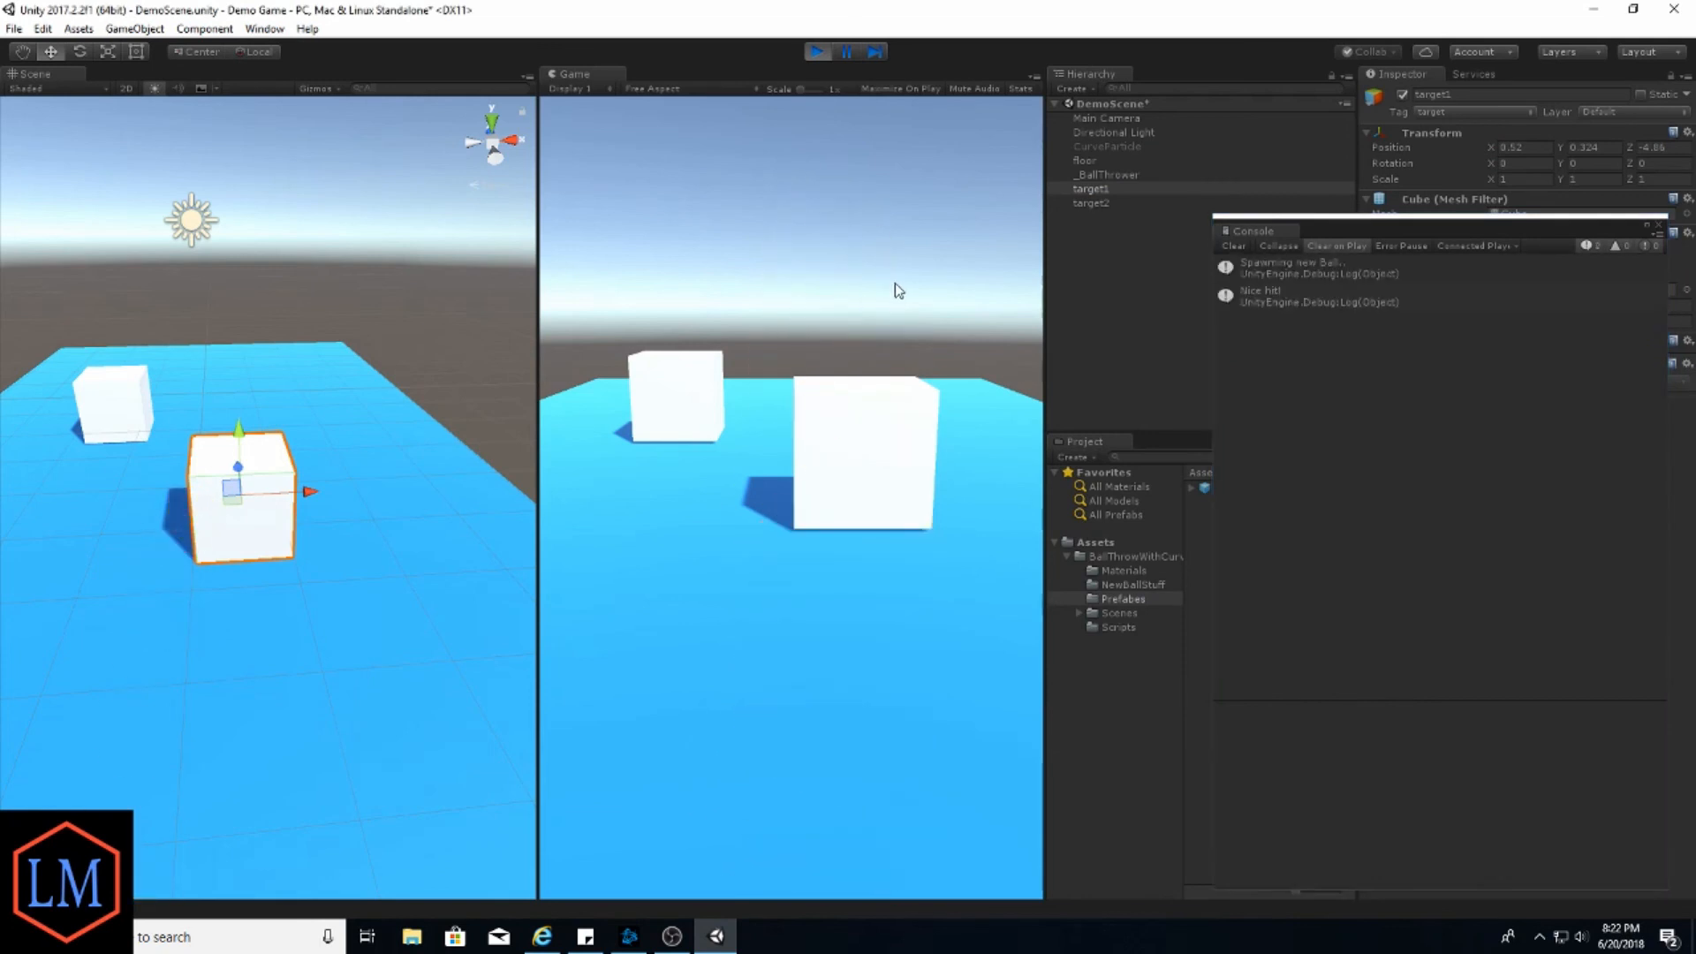
left_click(1263, 295)
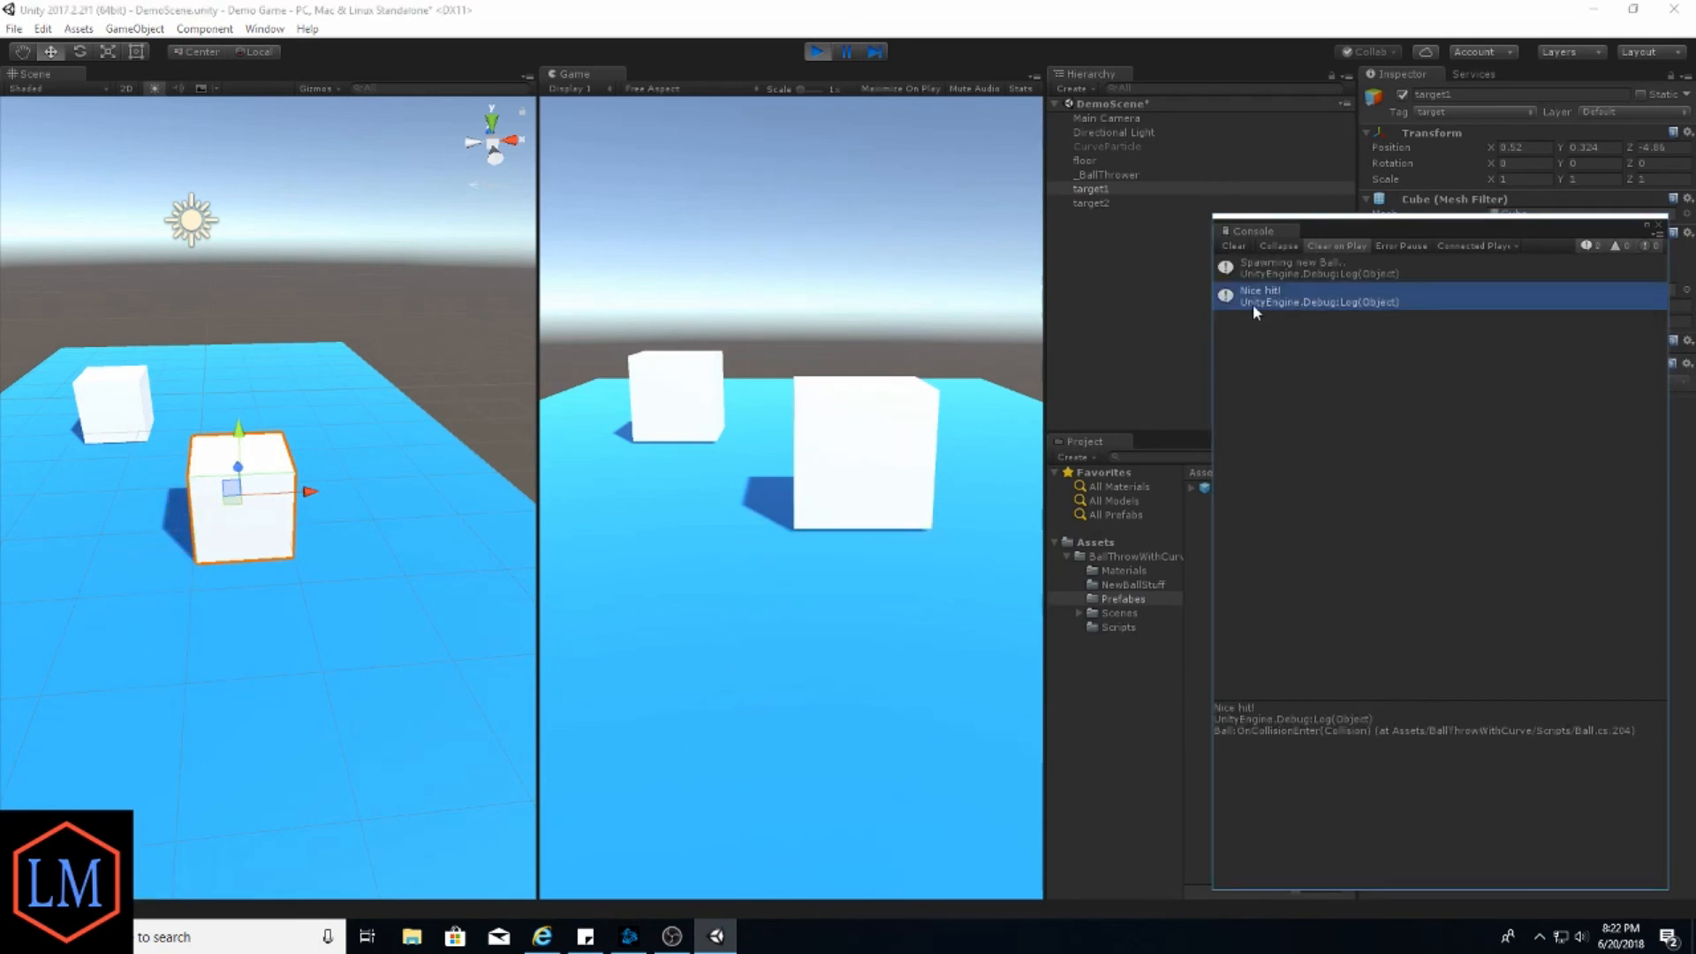
left_click(1116, 188)
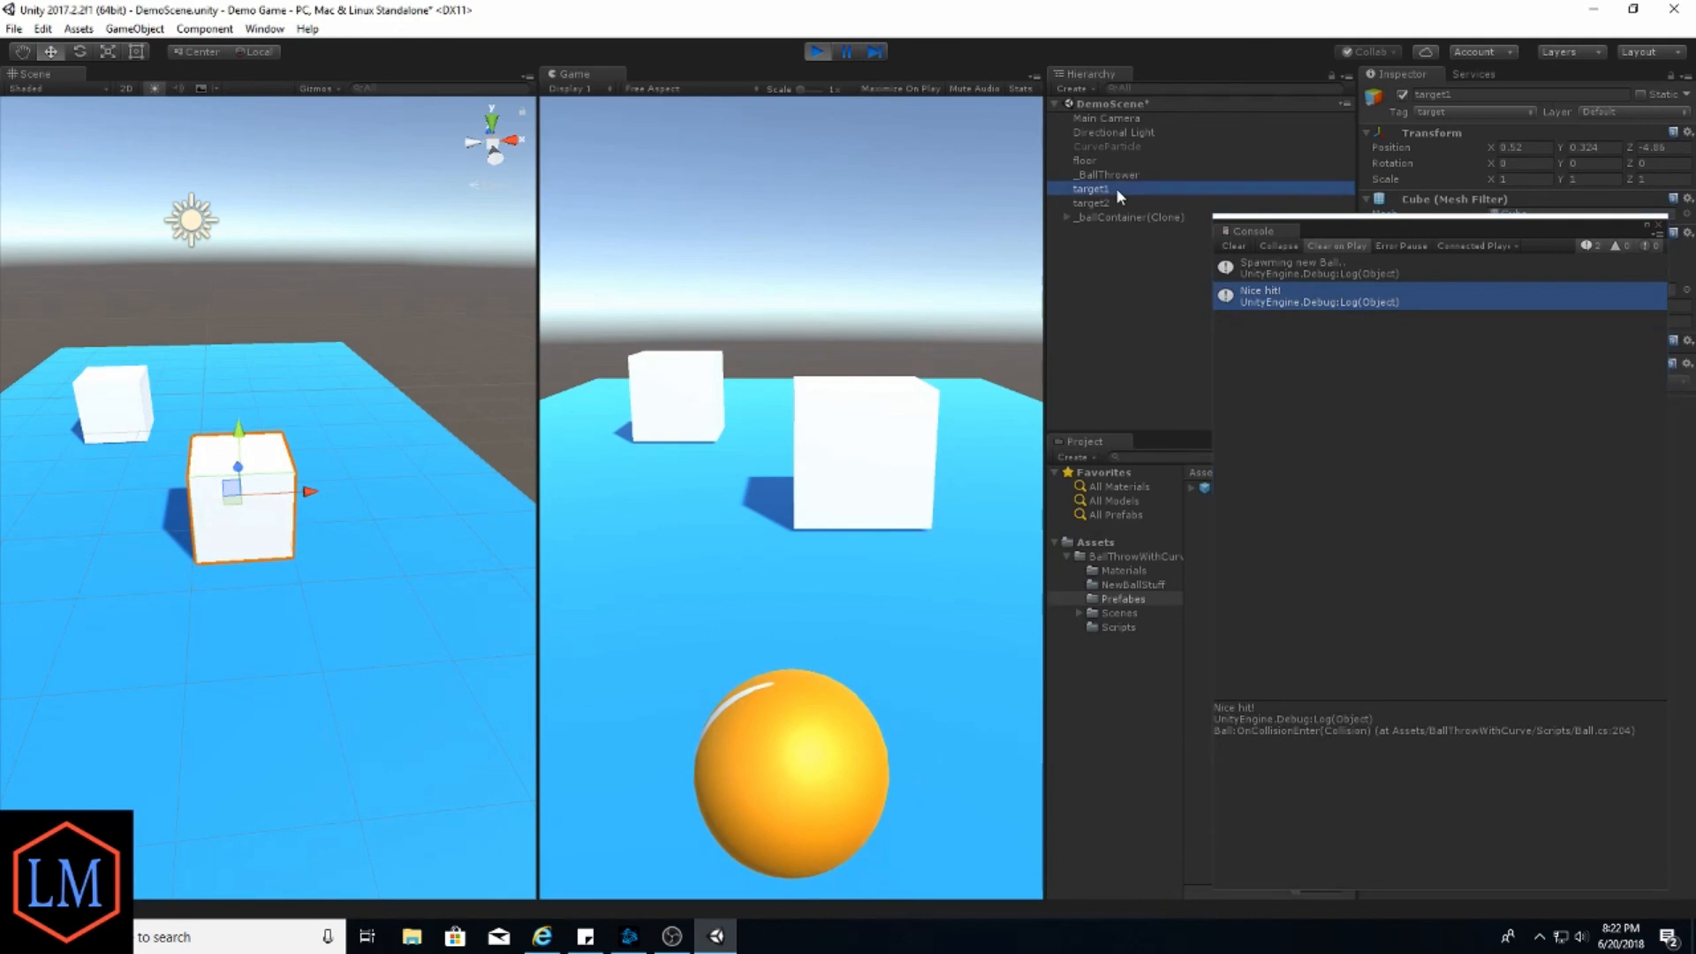
Clear the Console, set target1's tag to Untagged, and throw a ball at it as a test
left_click(1235, 244)
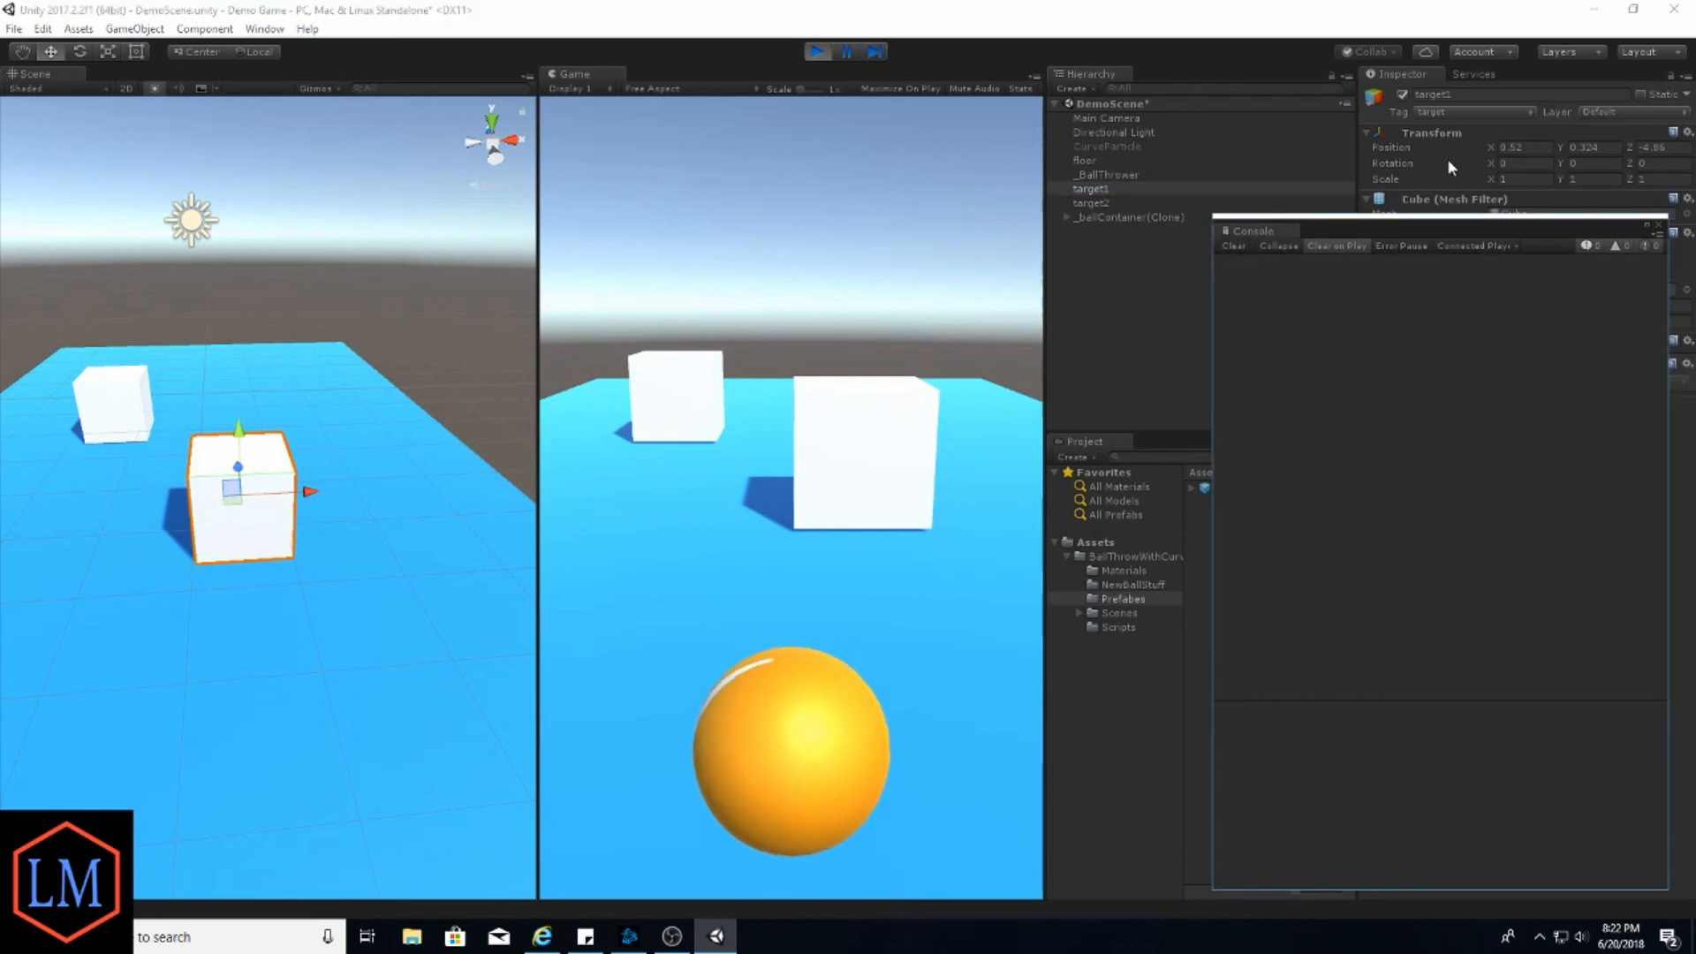
left_click(1471, 114)
left_click(1455, 124)
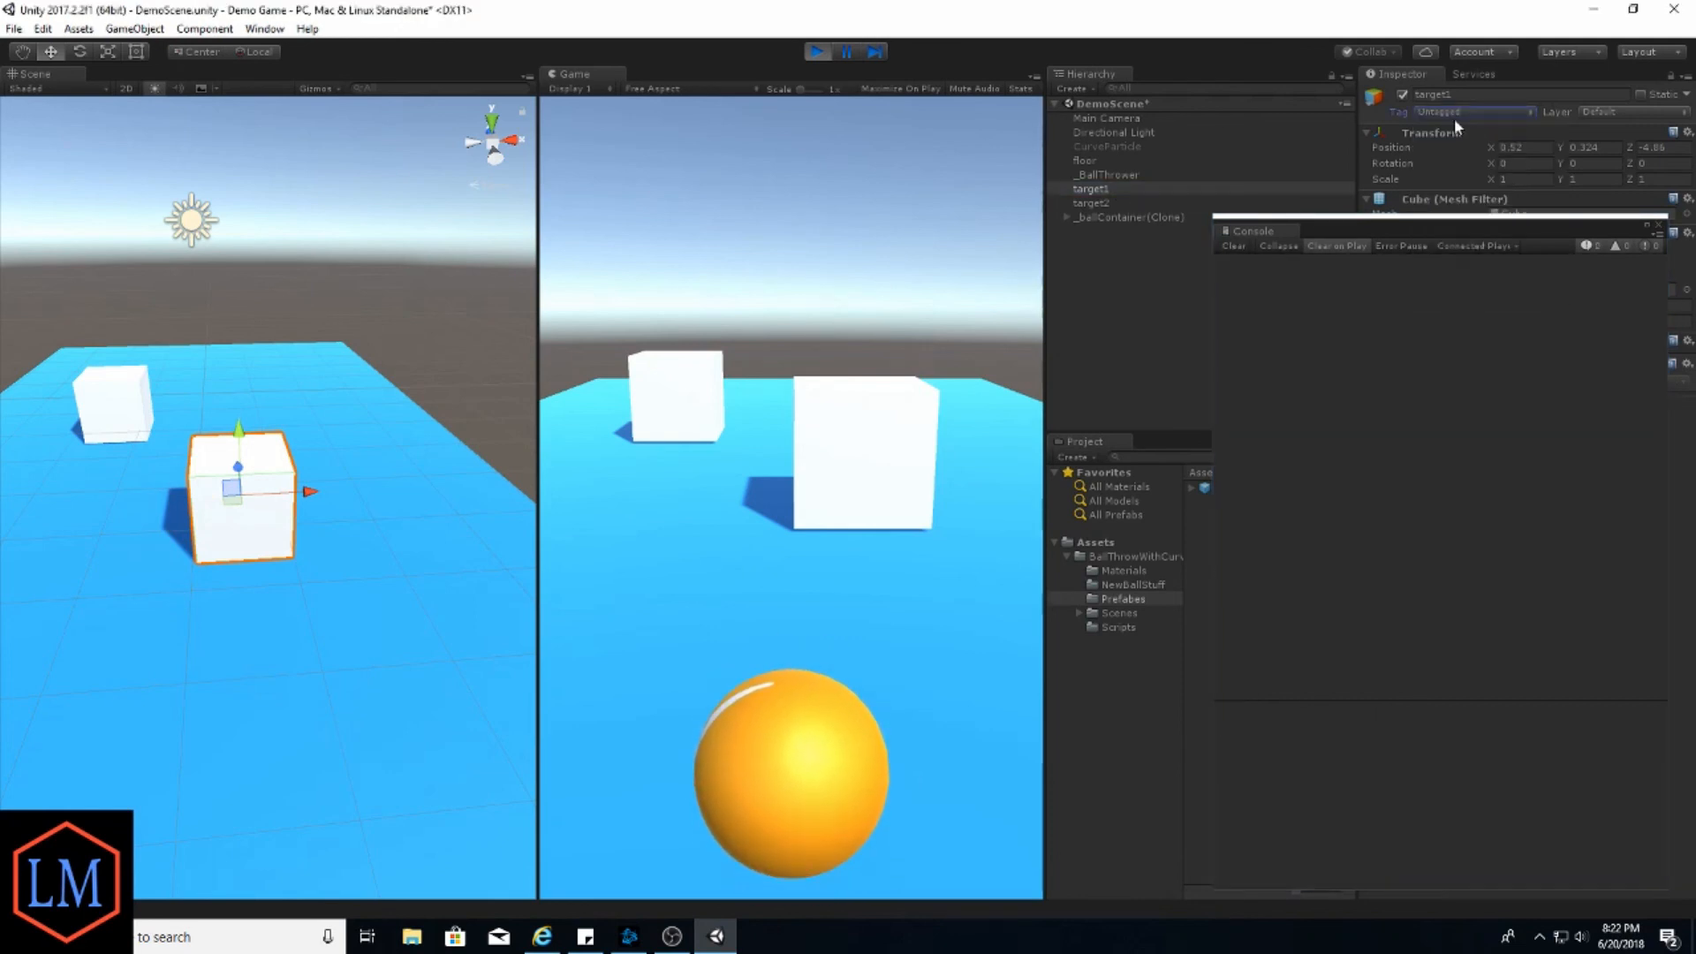
left_click(1097, 189)
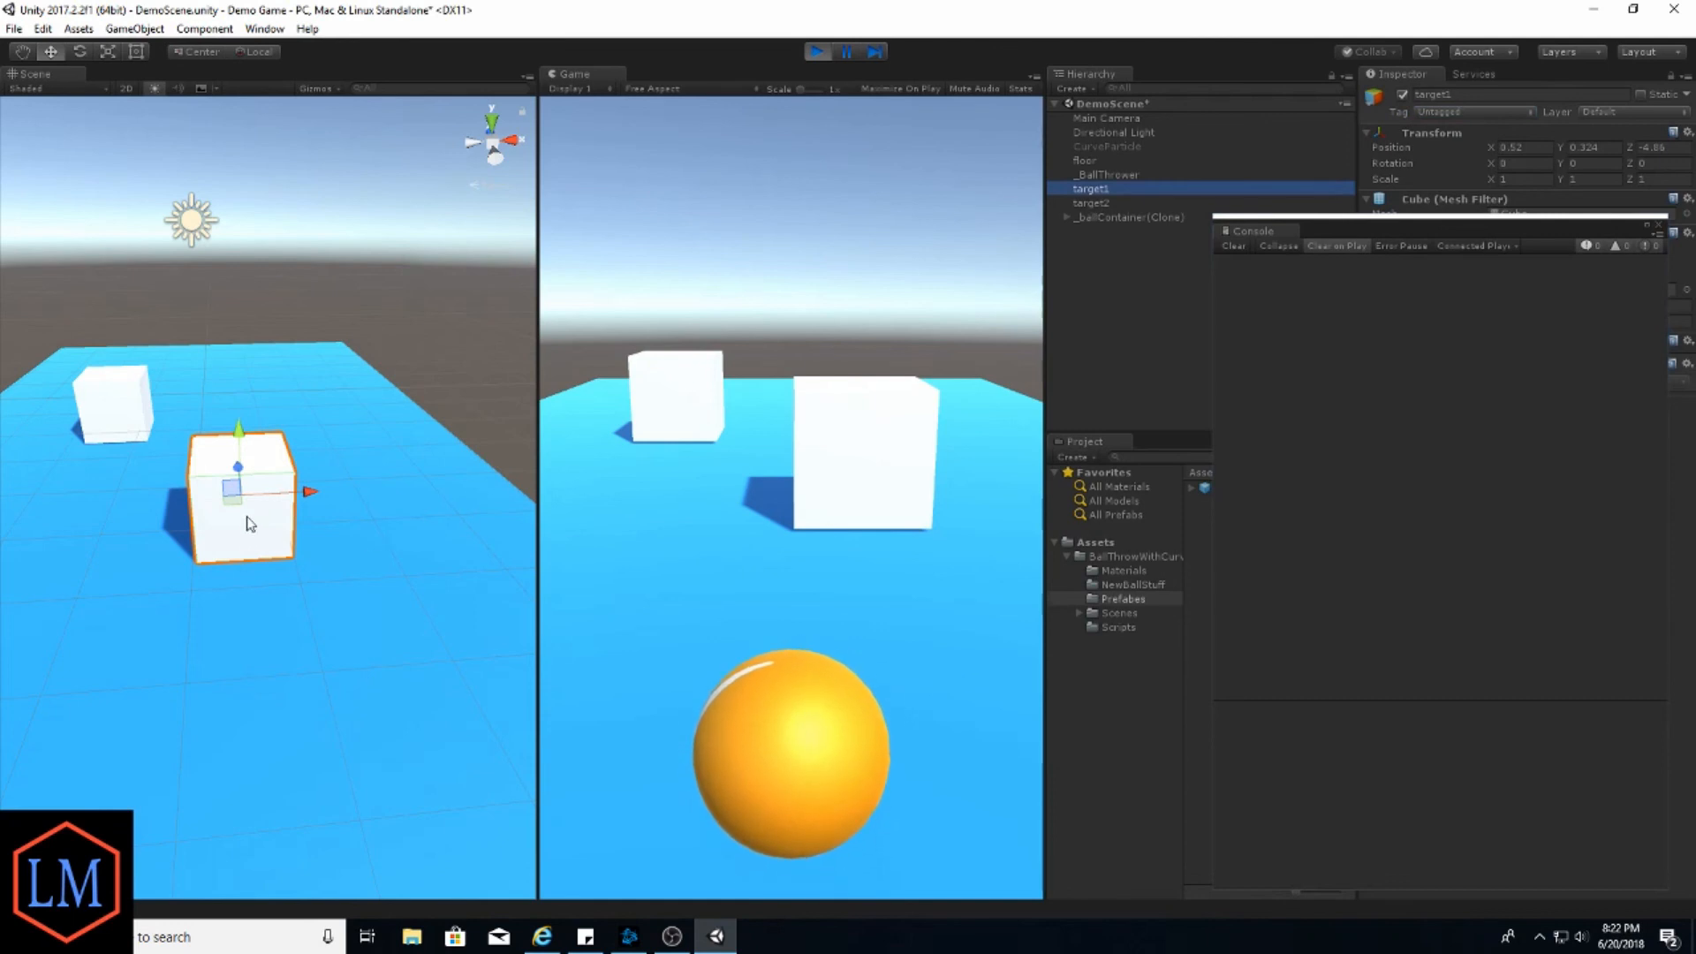
left_click_drag(776, 701, 855, 183)
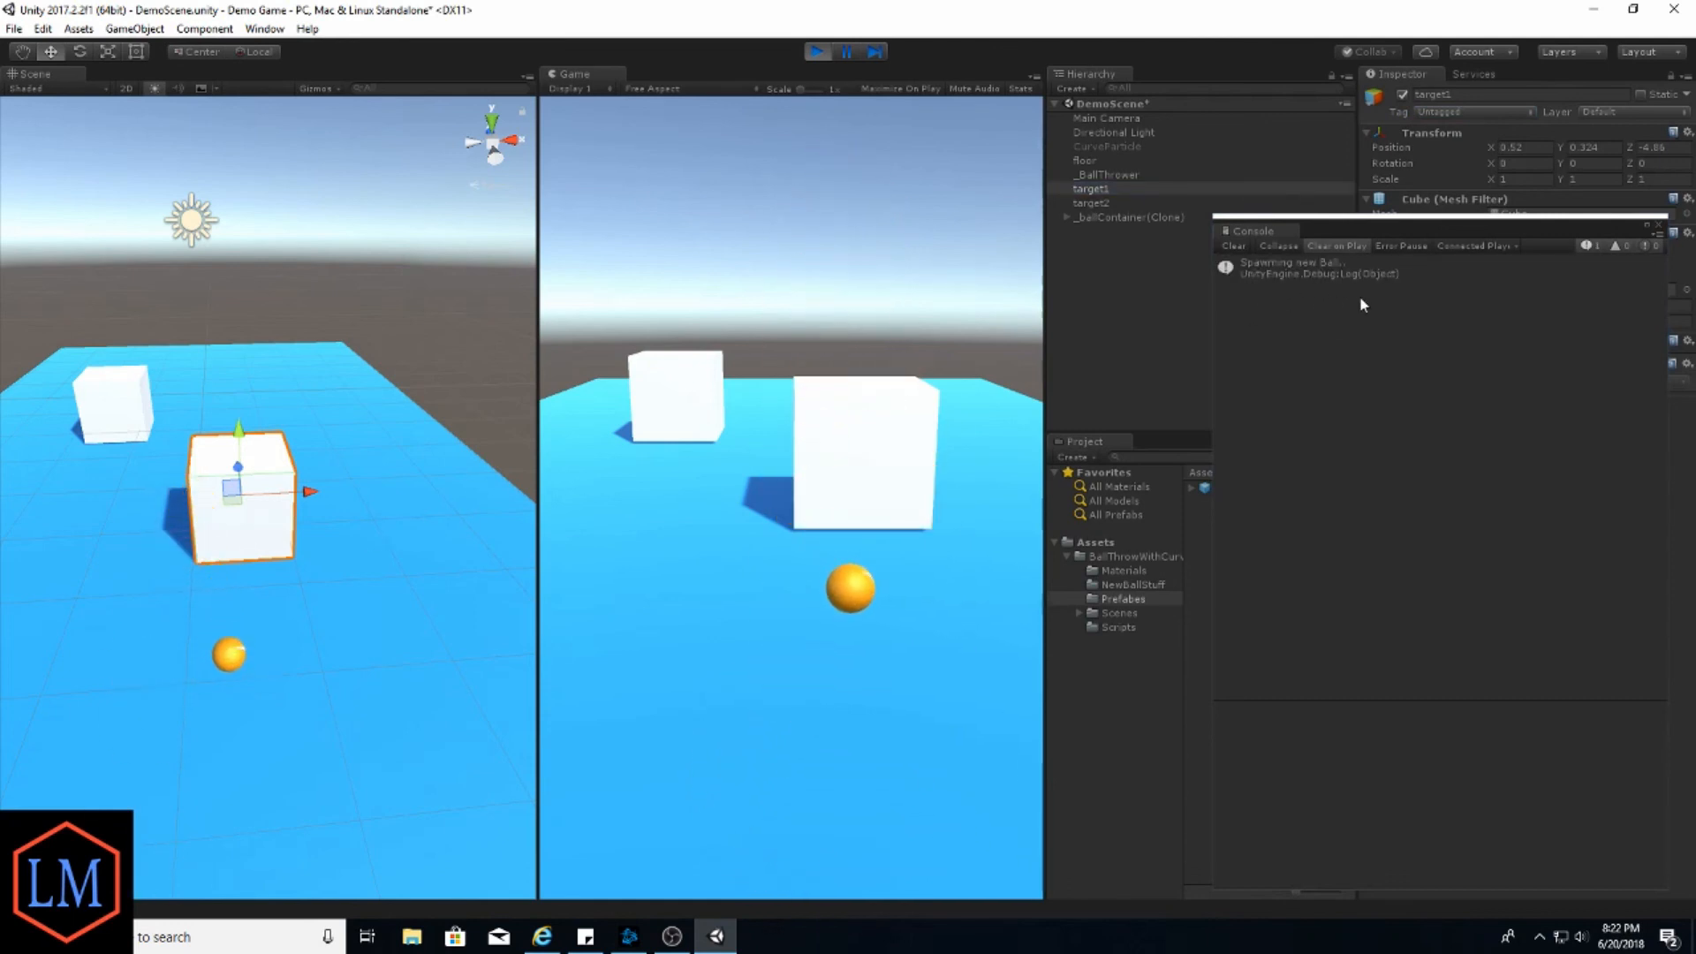
Set target1's tag back to target and retest with ball throws at it, clearing the Console at the end
left_click(1484, 112)
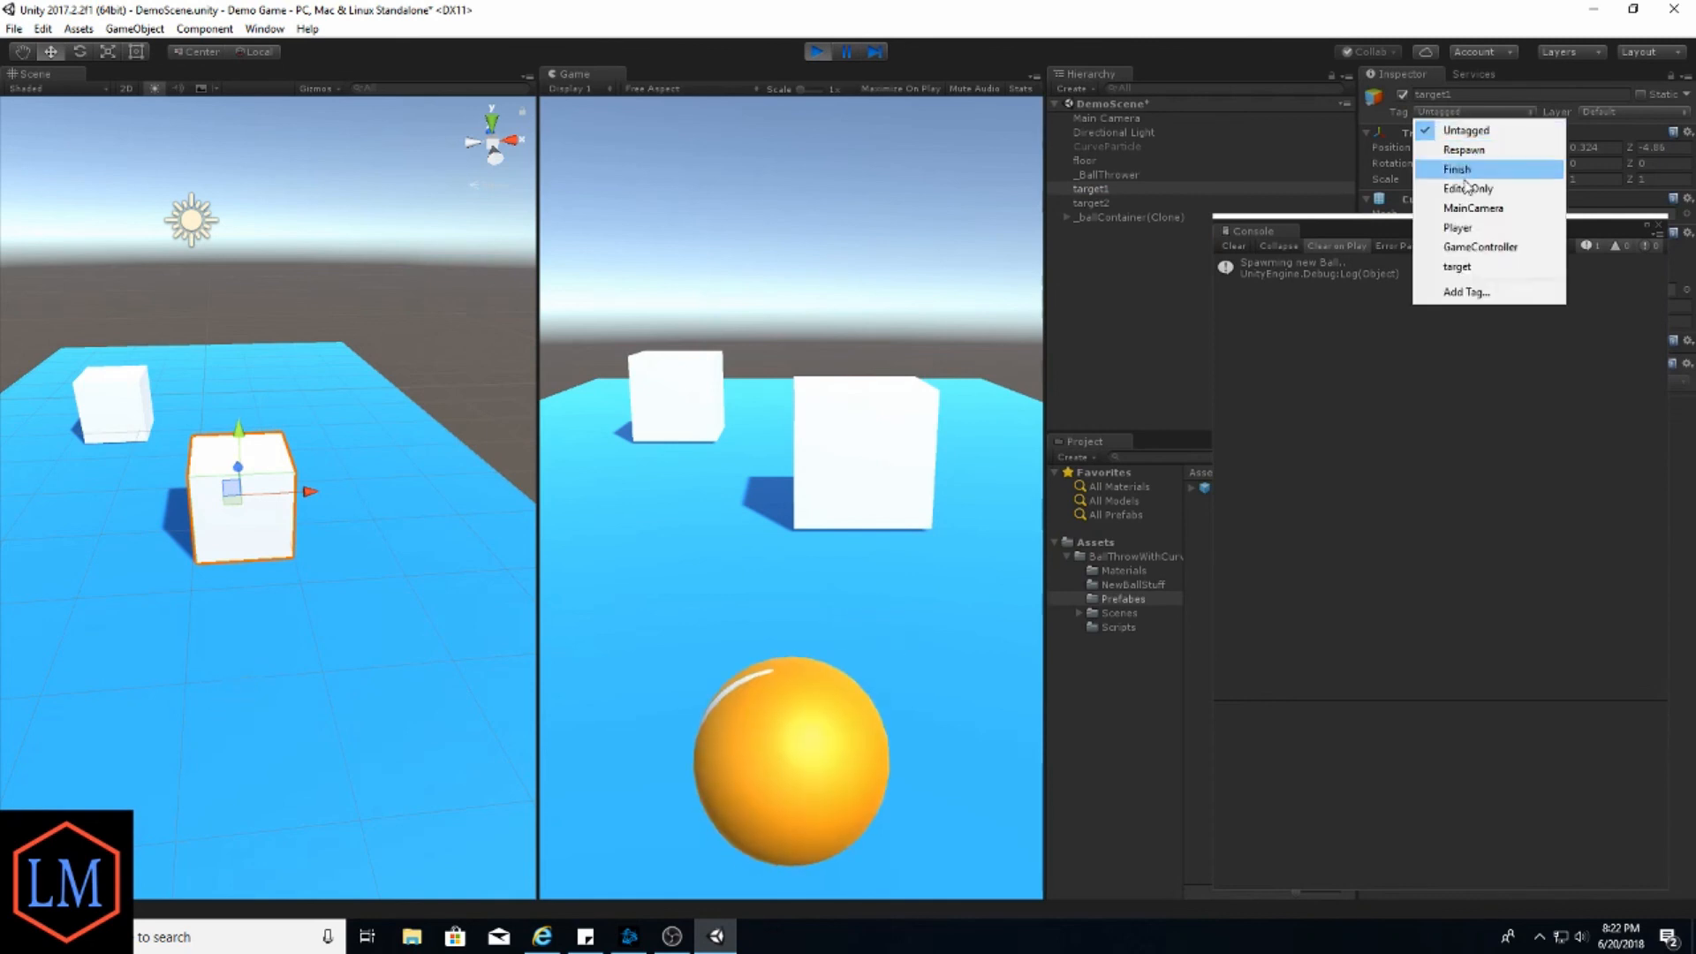
left_click(1459, 265)
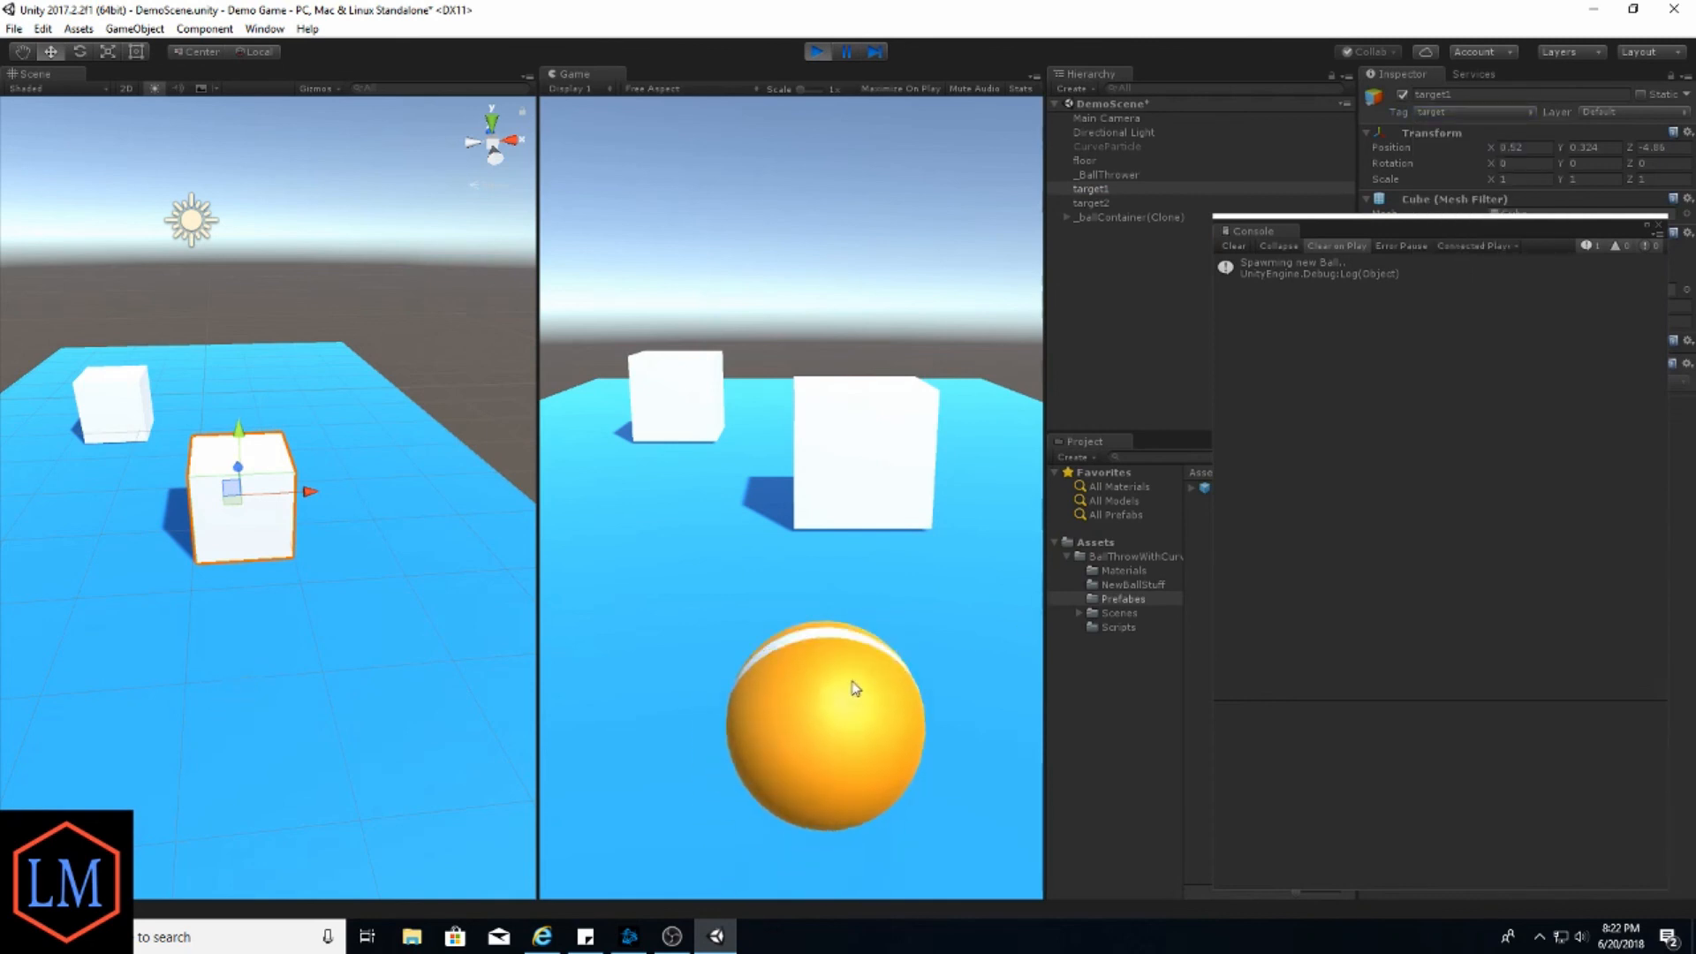
left_click_drag(855, 689, 851, 159)
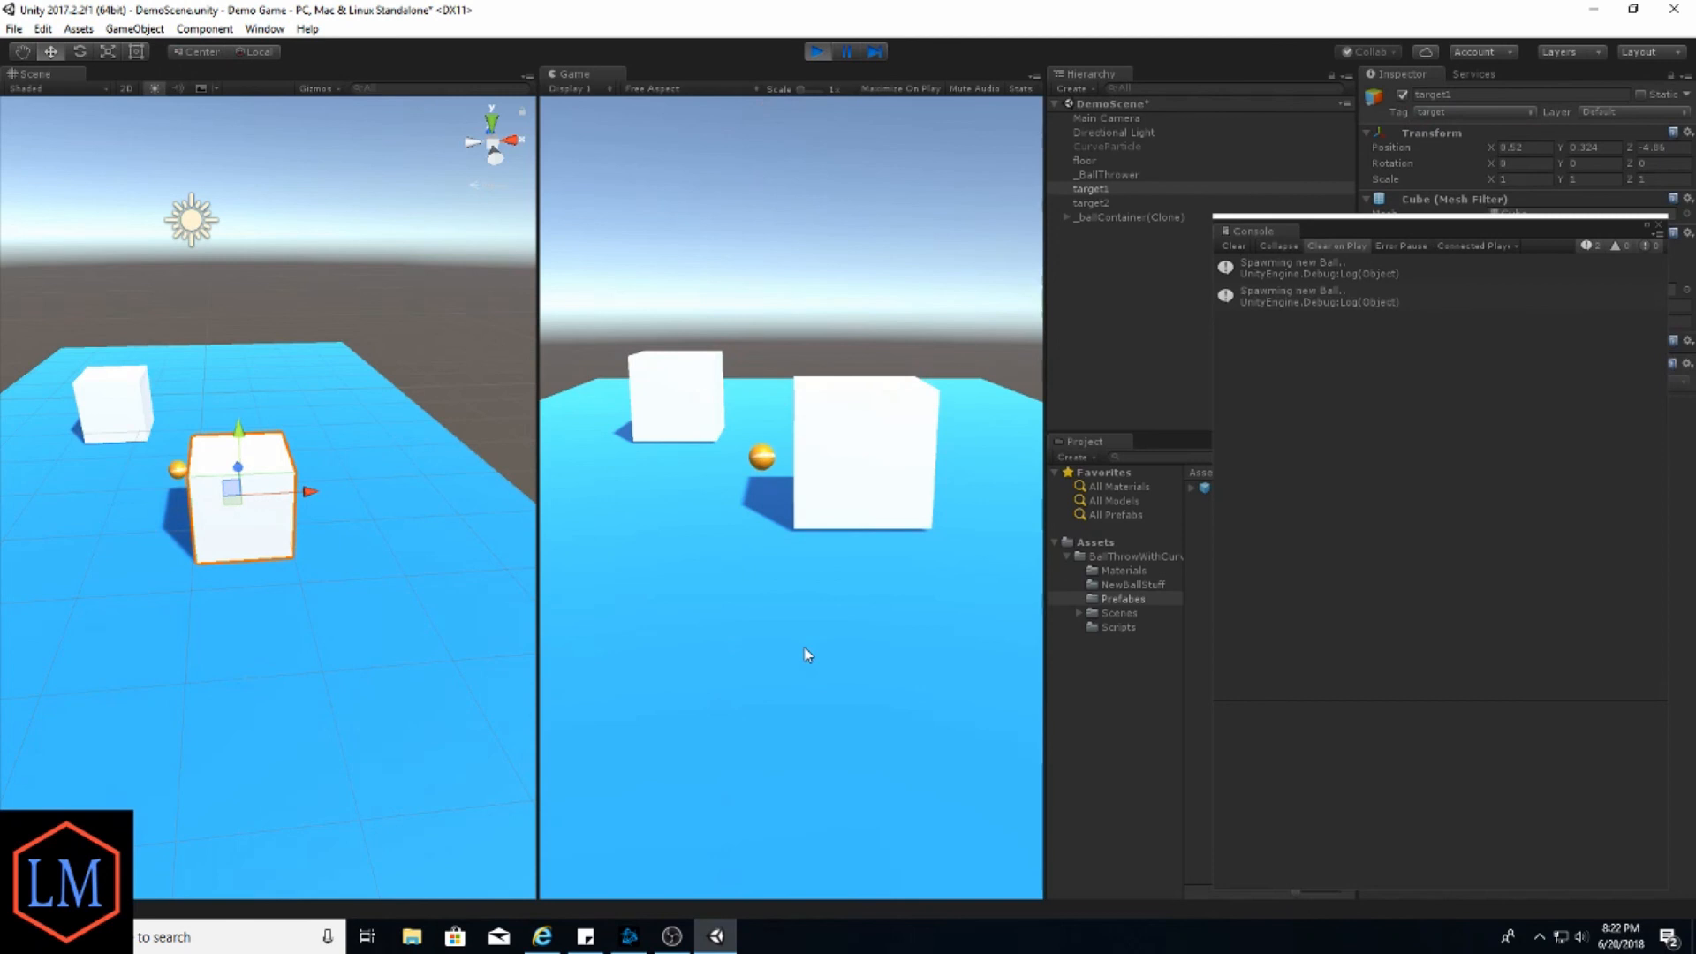
left_click_drag(847, 712, 860, 335)
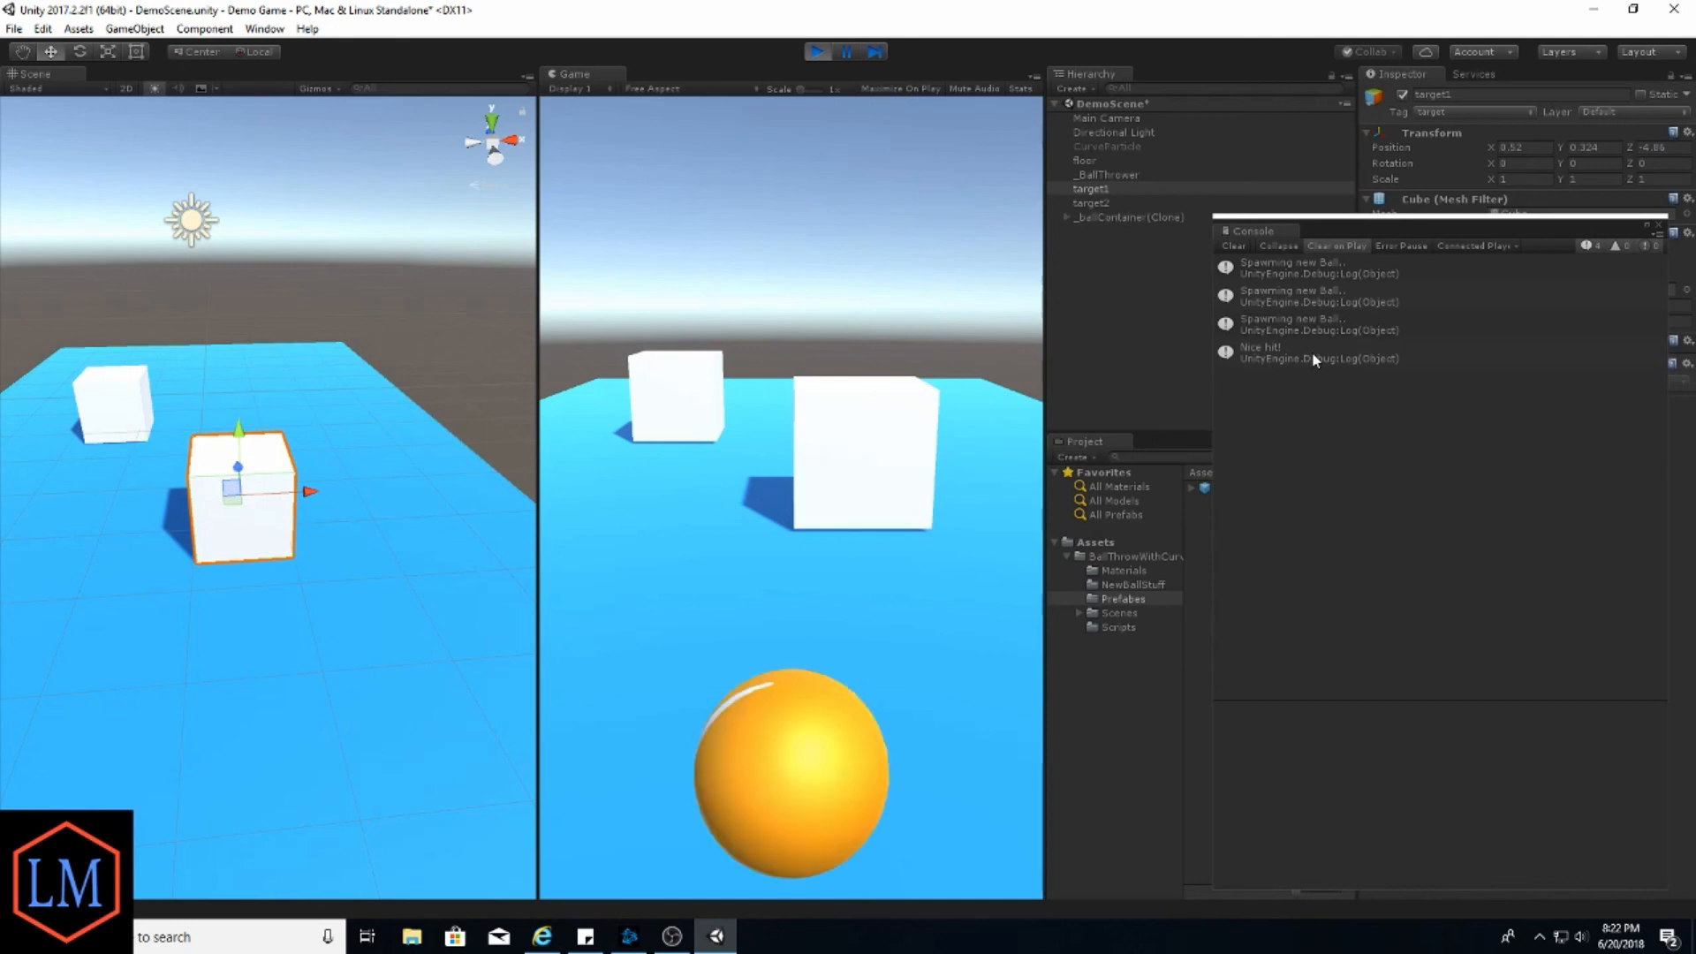
left_click(1235, 247)
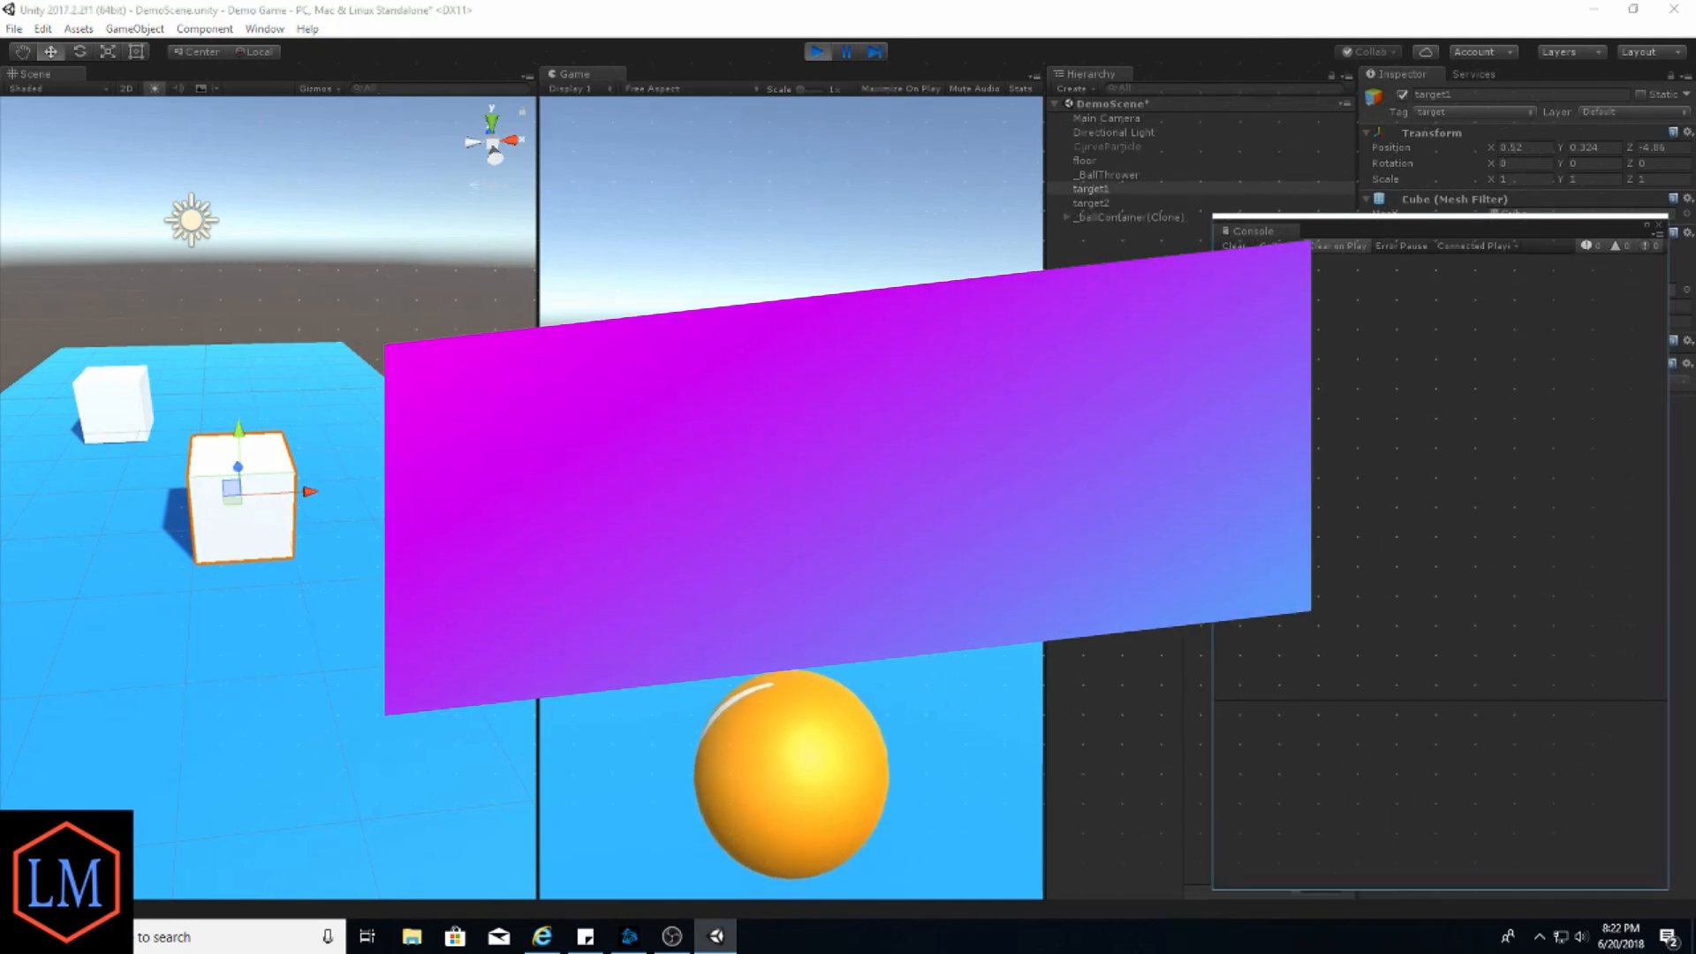